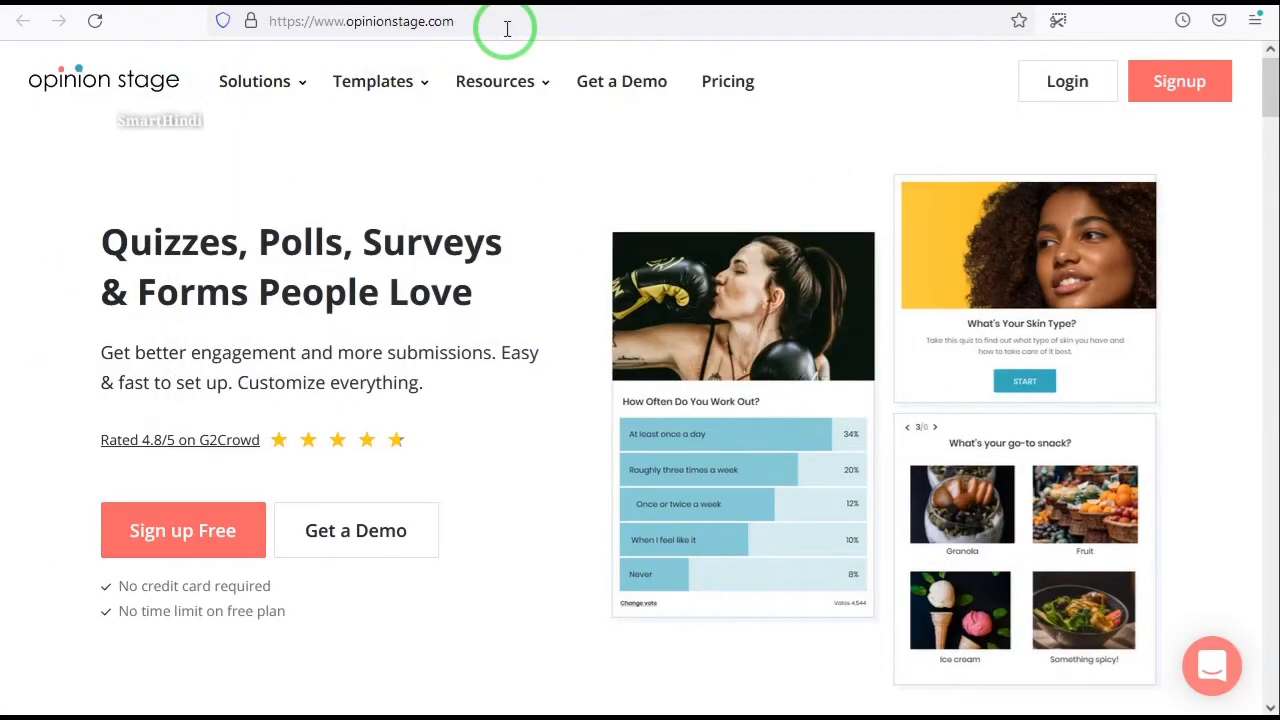
mouse_move(420, 92)
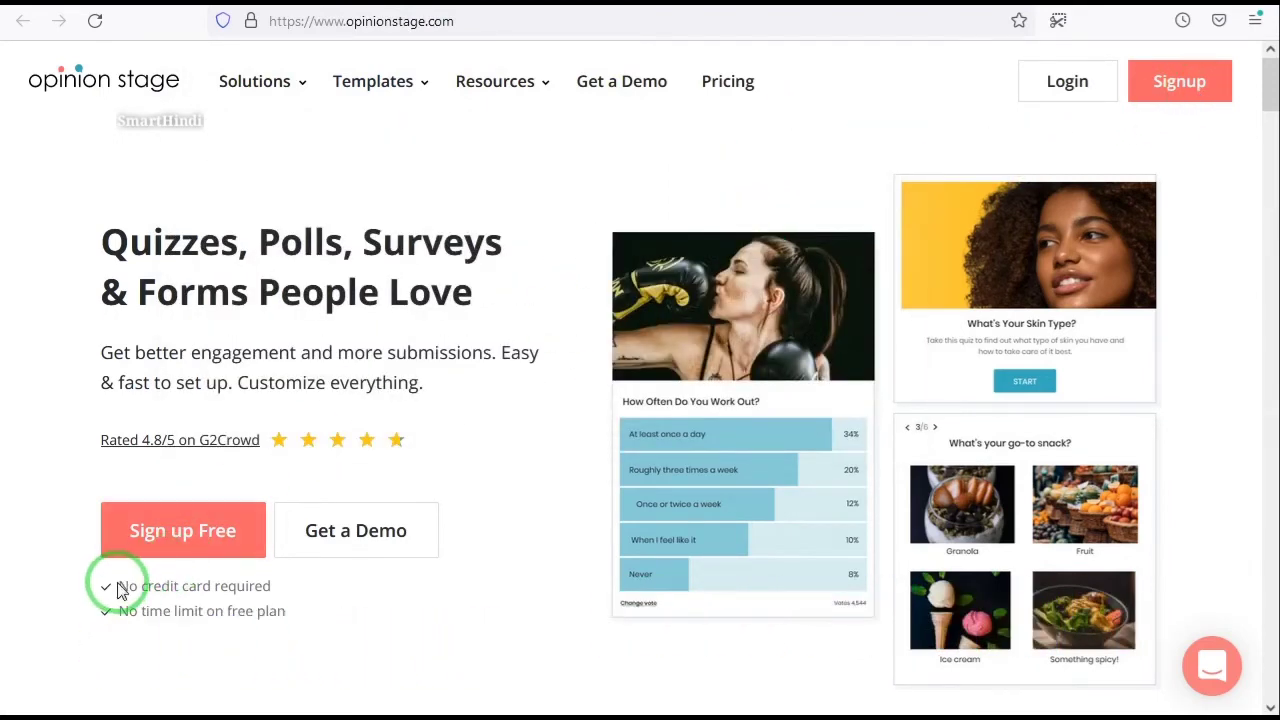
drag(117, 588, 290, 614)
click(170, 620)
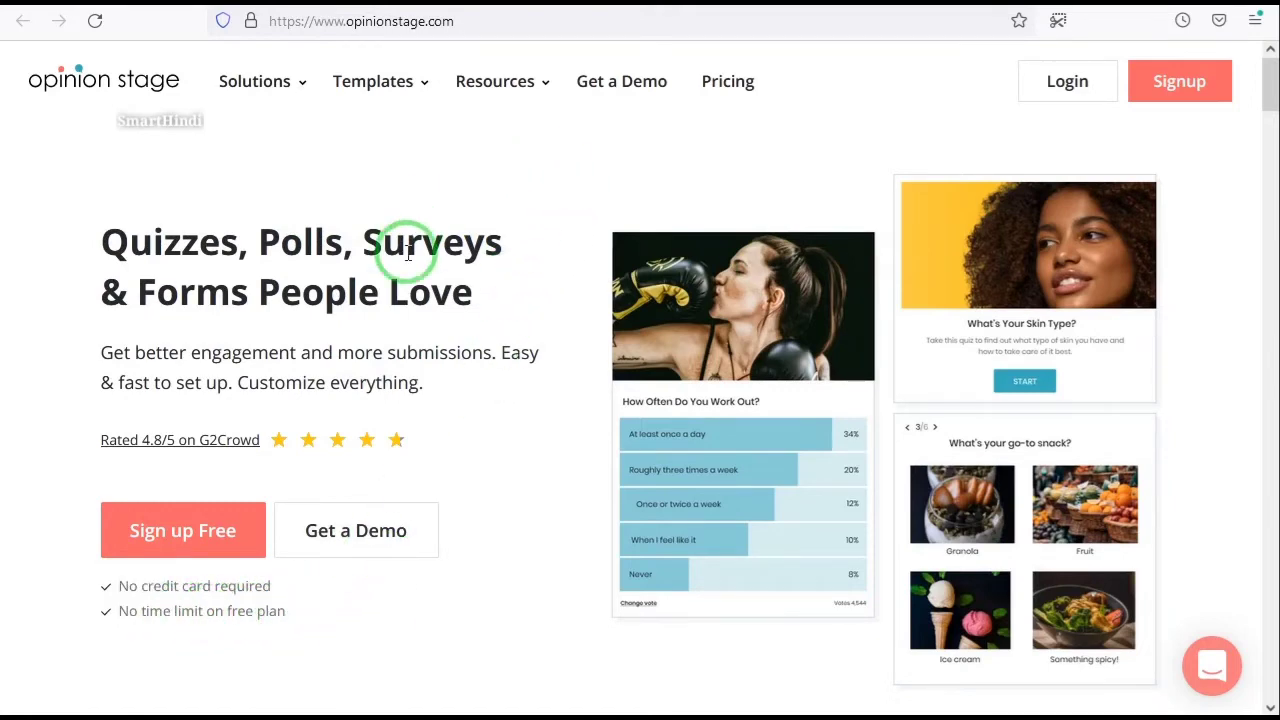
mouse_move(495, 88)
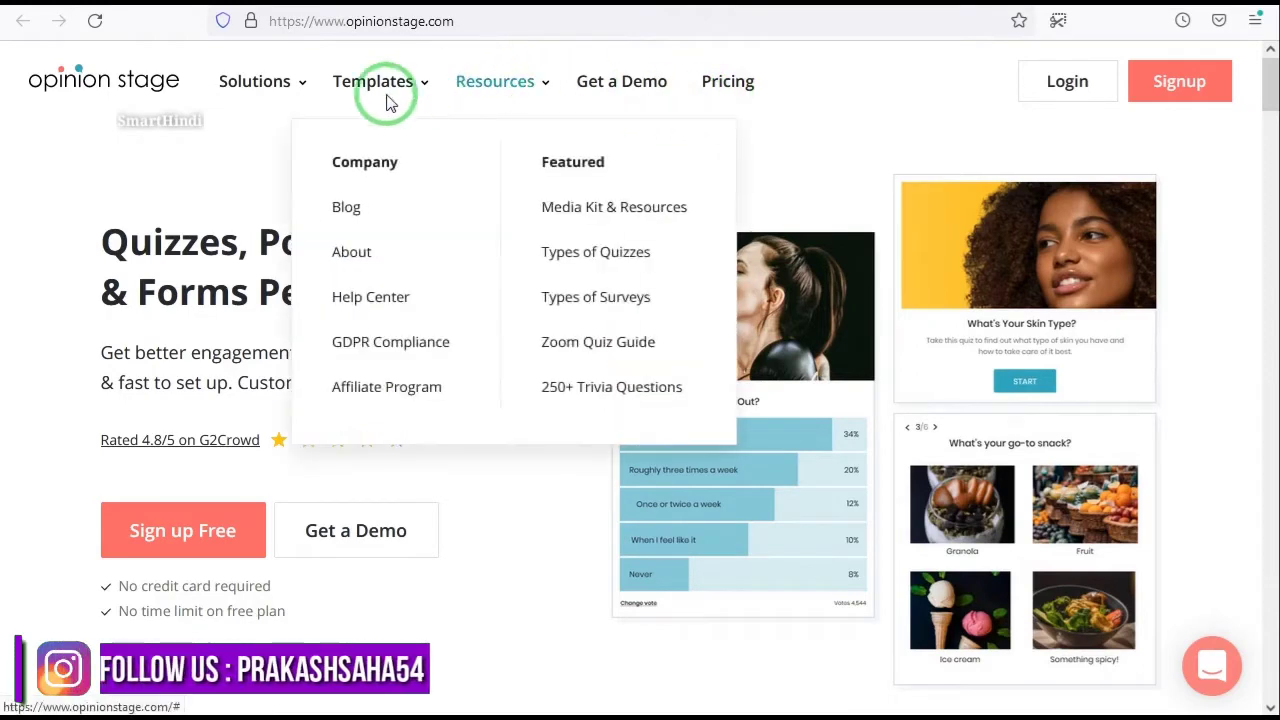
mouse_move(374, 98)
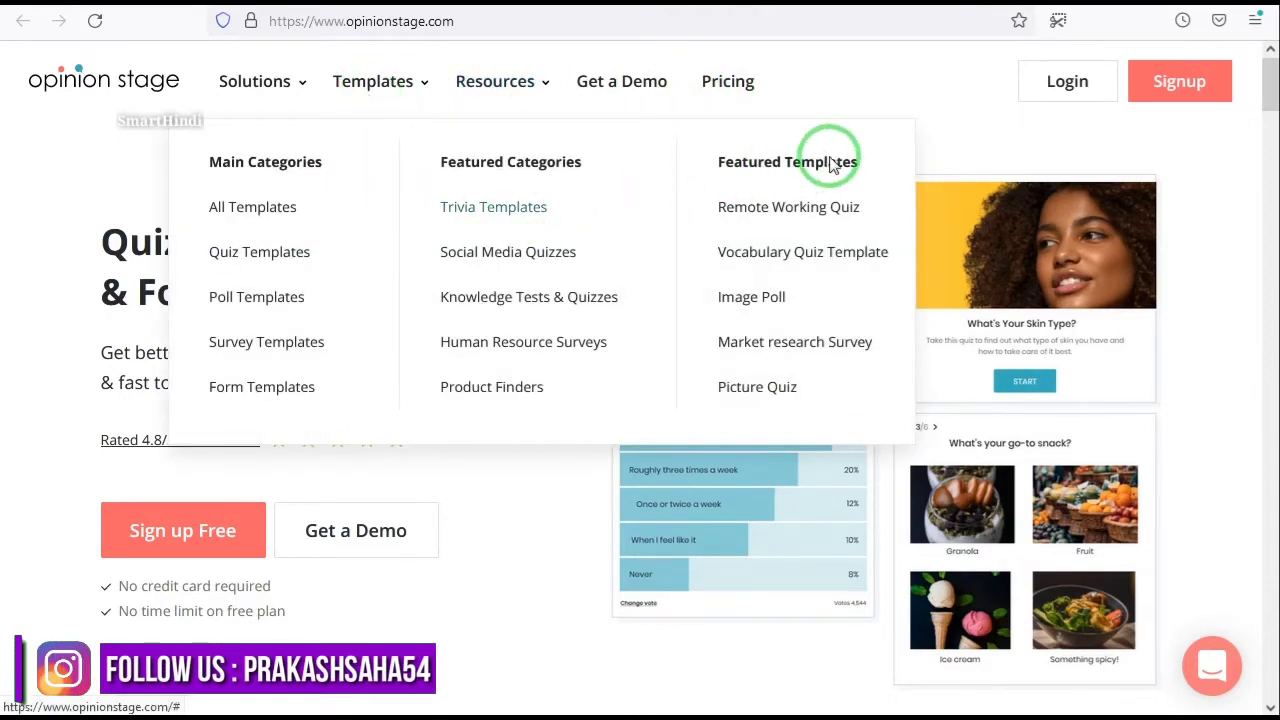
Step: Open the sign-up page, switch to the login form, and log in to the existing account
click(1210, 92)
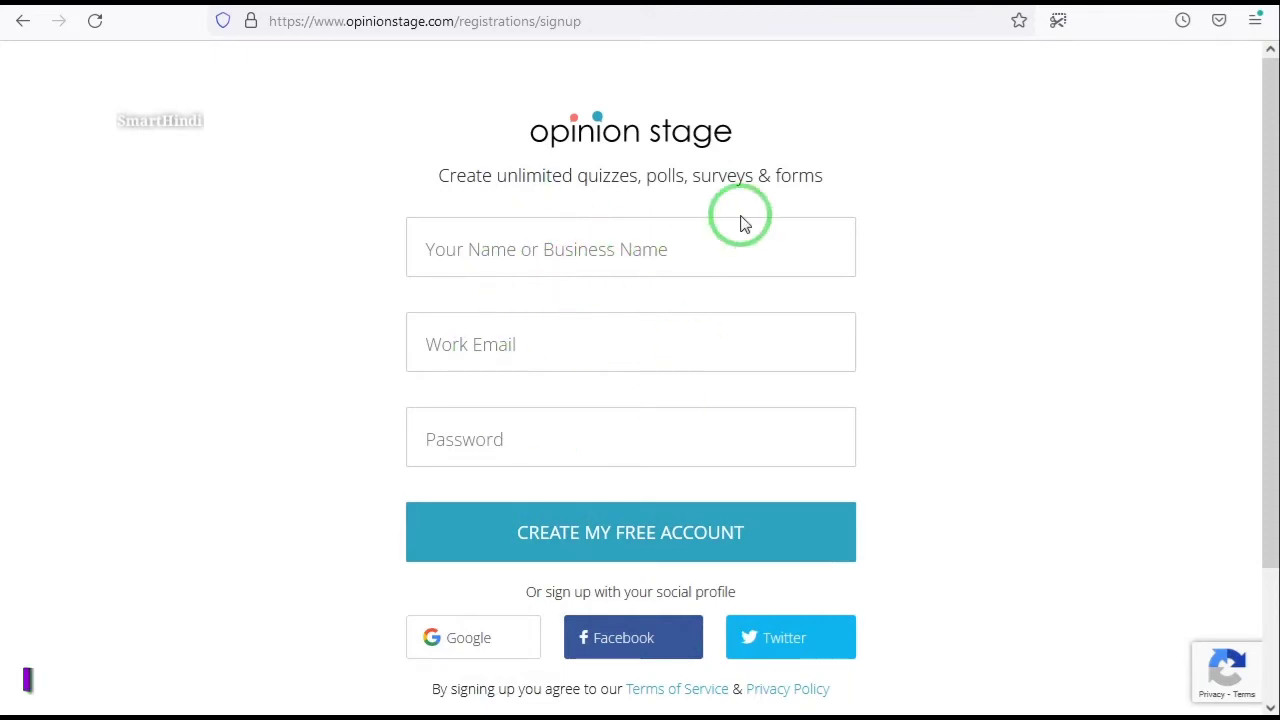
scroll(740, 223, down, 3)
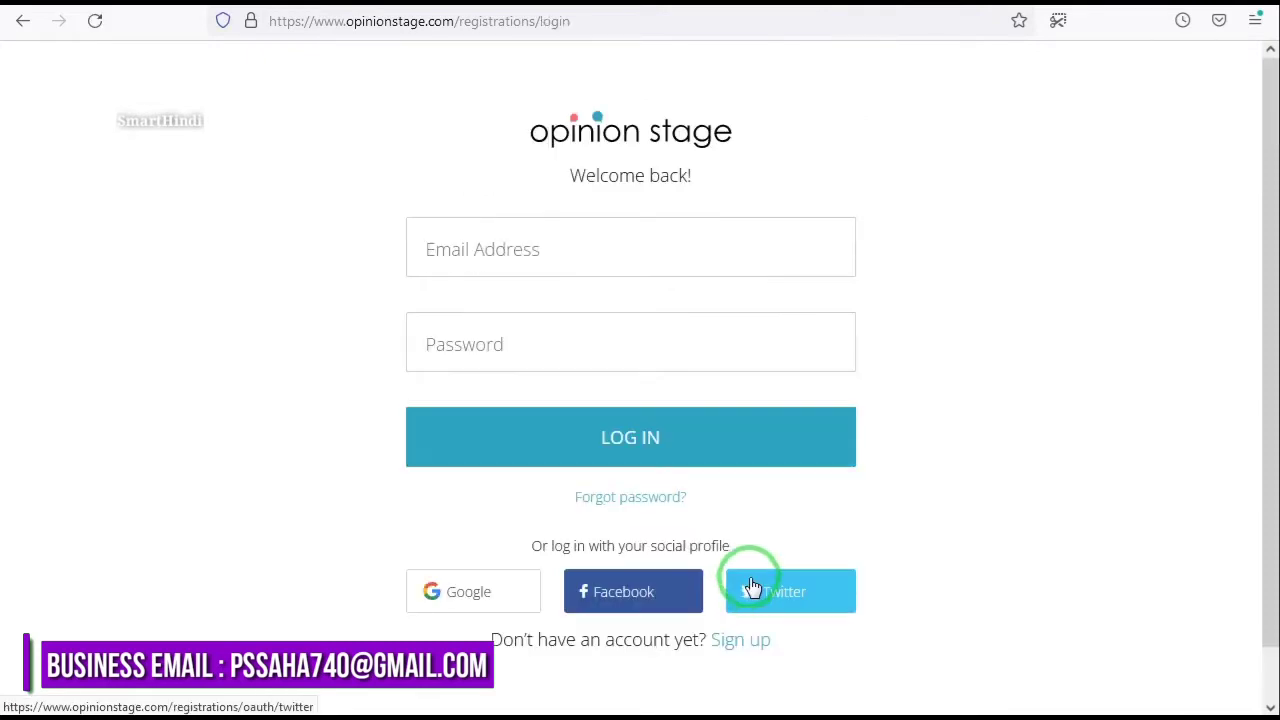
click(467, 251)
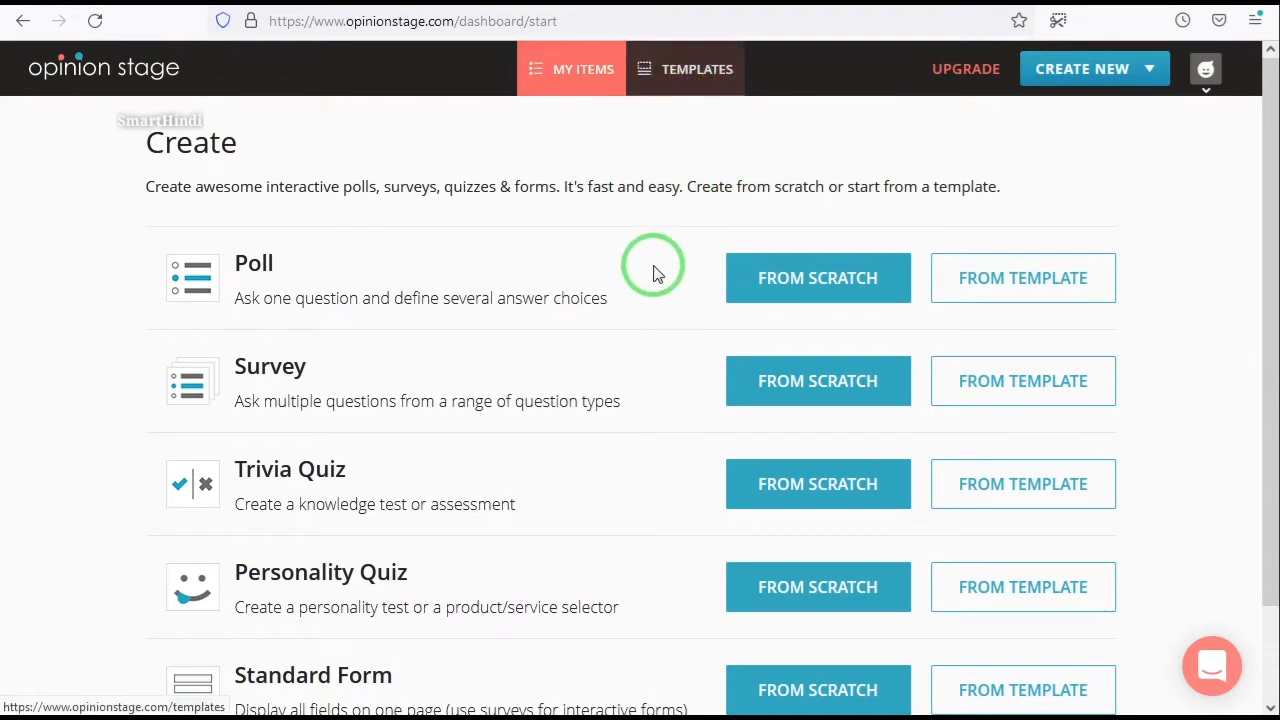
Step: Examine the item types available for creation and browse the template library's quiz categories and the quiz and poll template examples
scroll(1190, 251, down, 2)
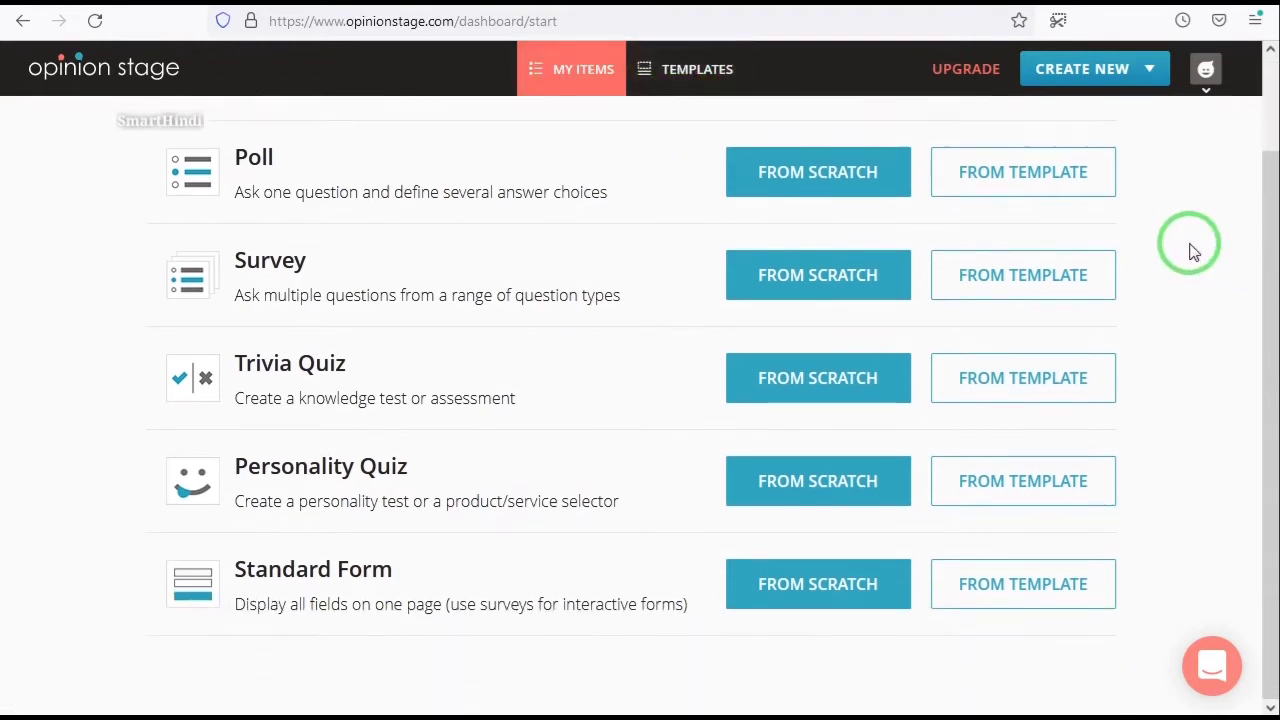
scroll(588, 289, up, 2)
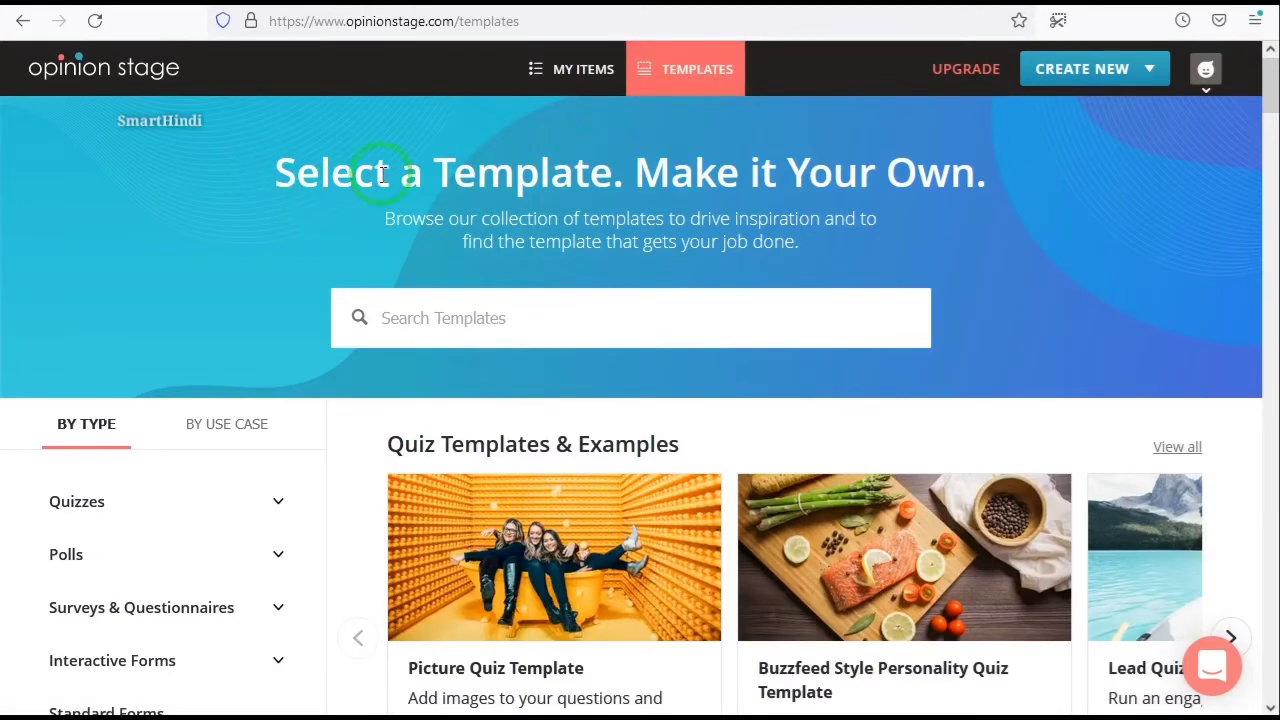
scroll(994, 210, down, 2)
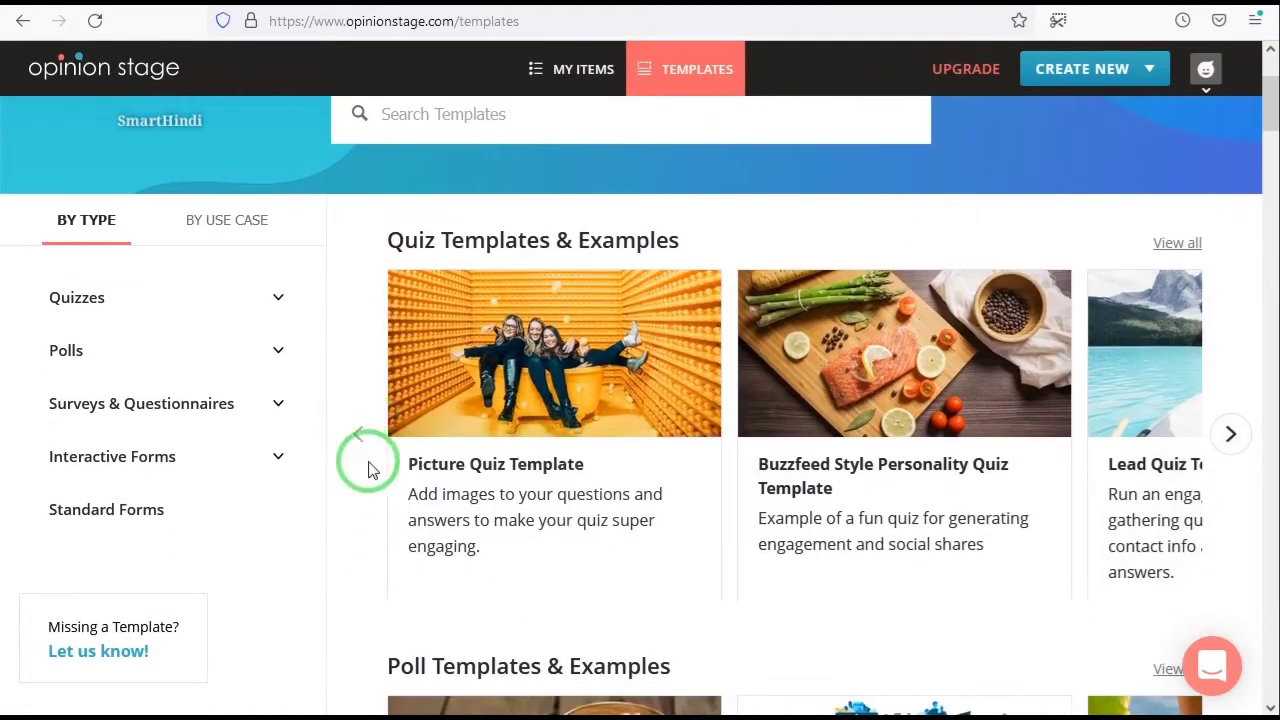
click(280, 304)
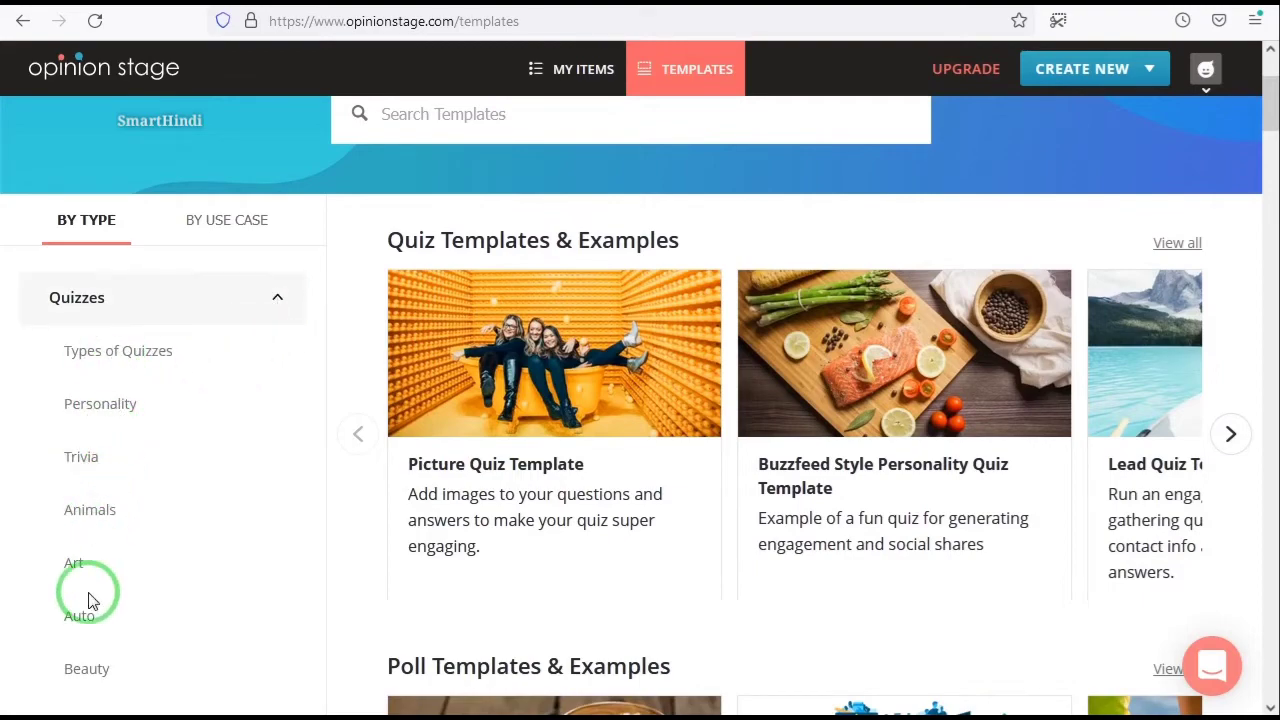
scroll(89, 506, down, 2)
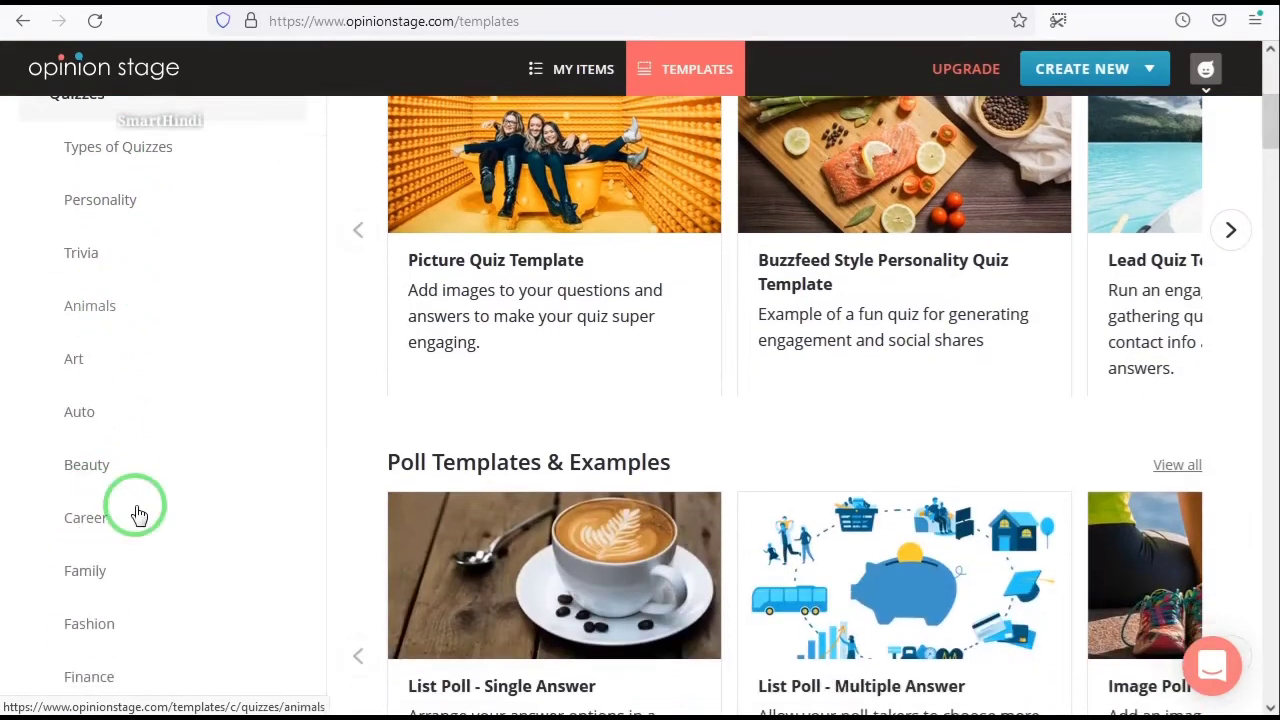
scroll(134, 334, up, 3)
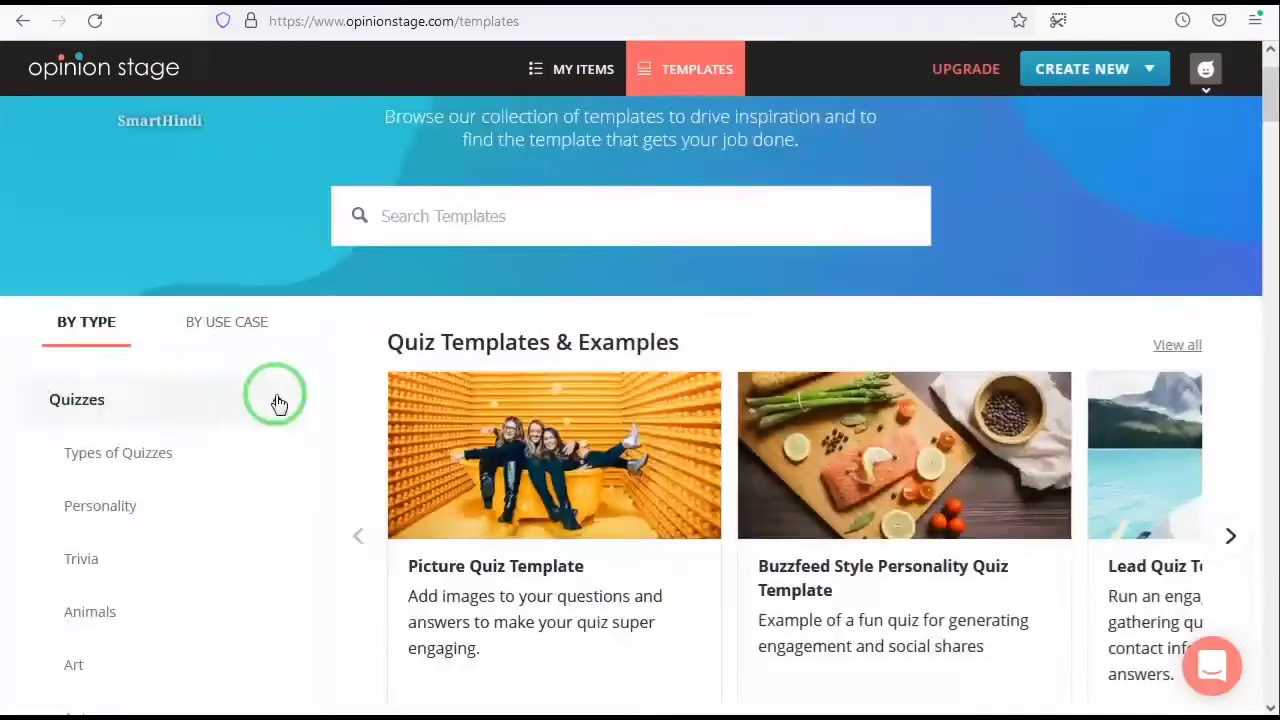
click(279, 402)
scroll(1130, 440, down, 1)
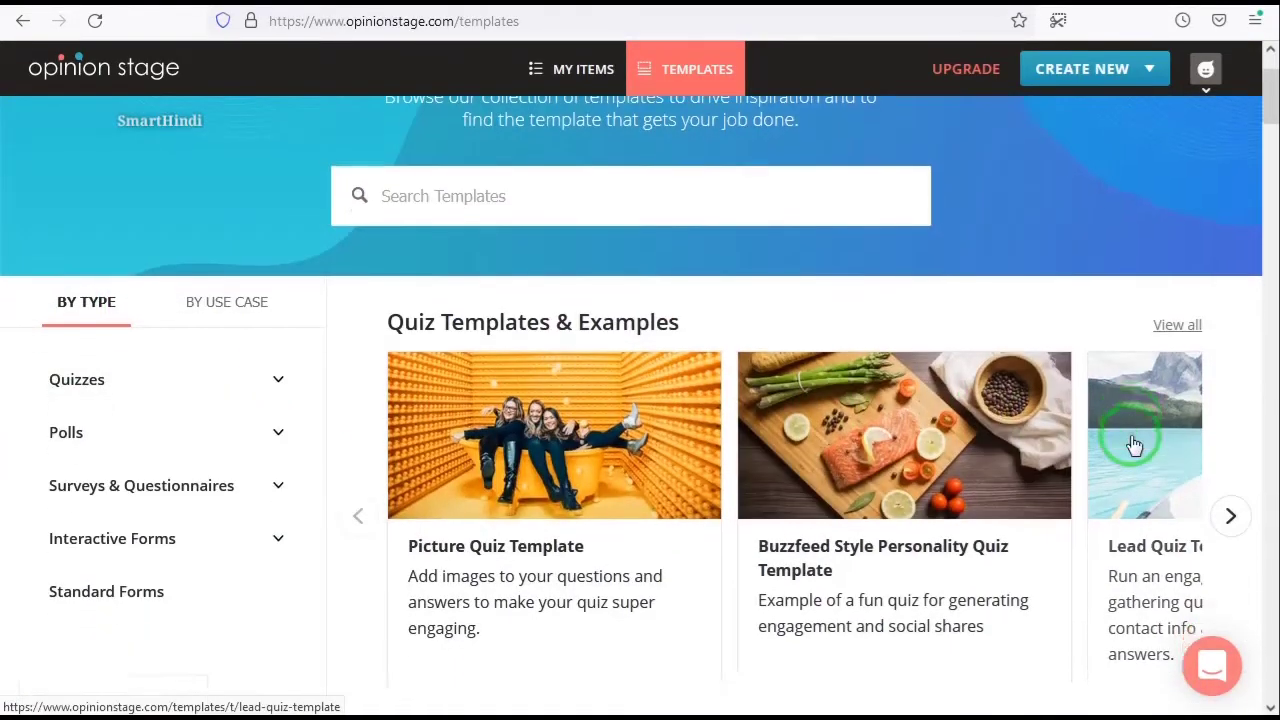
scroll(886, 443, down, 2)
scroll(571, 306, up, 1)
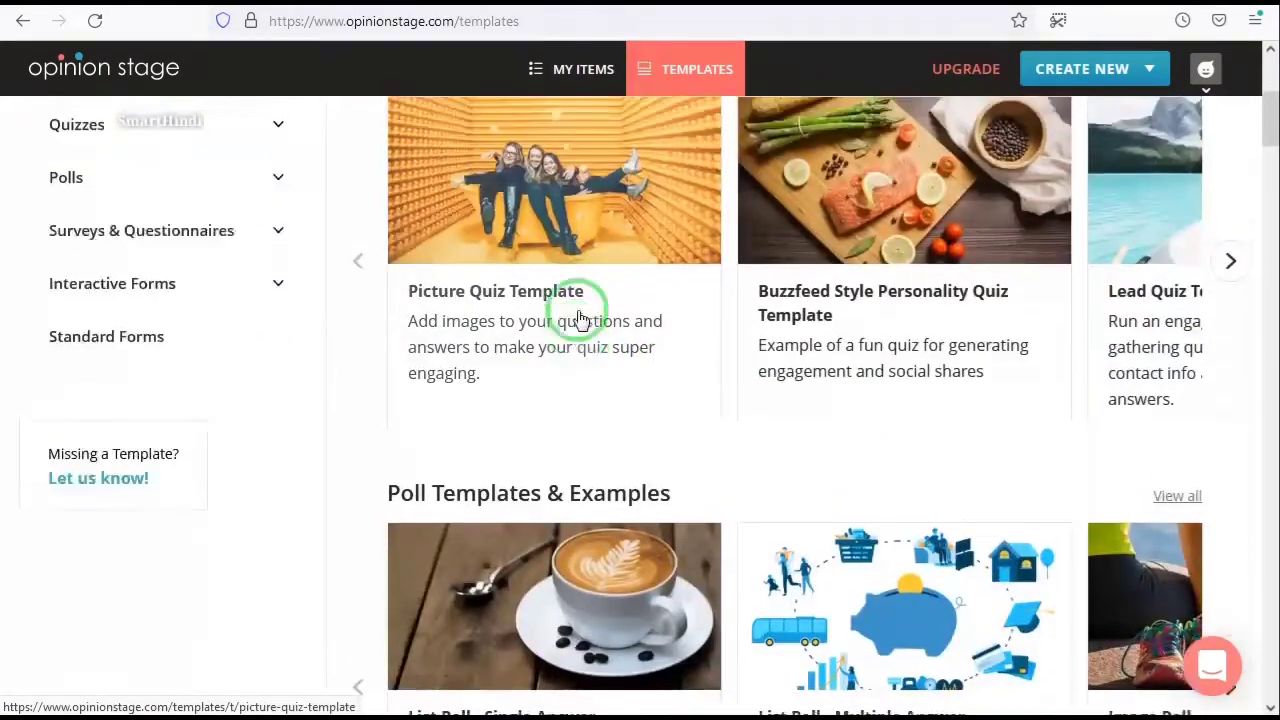
click(1235, 338)
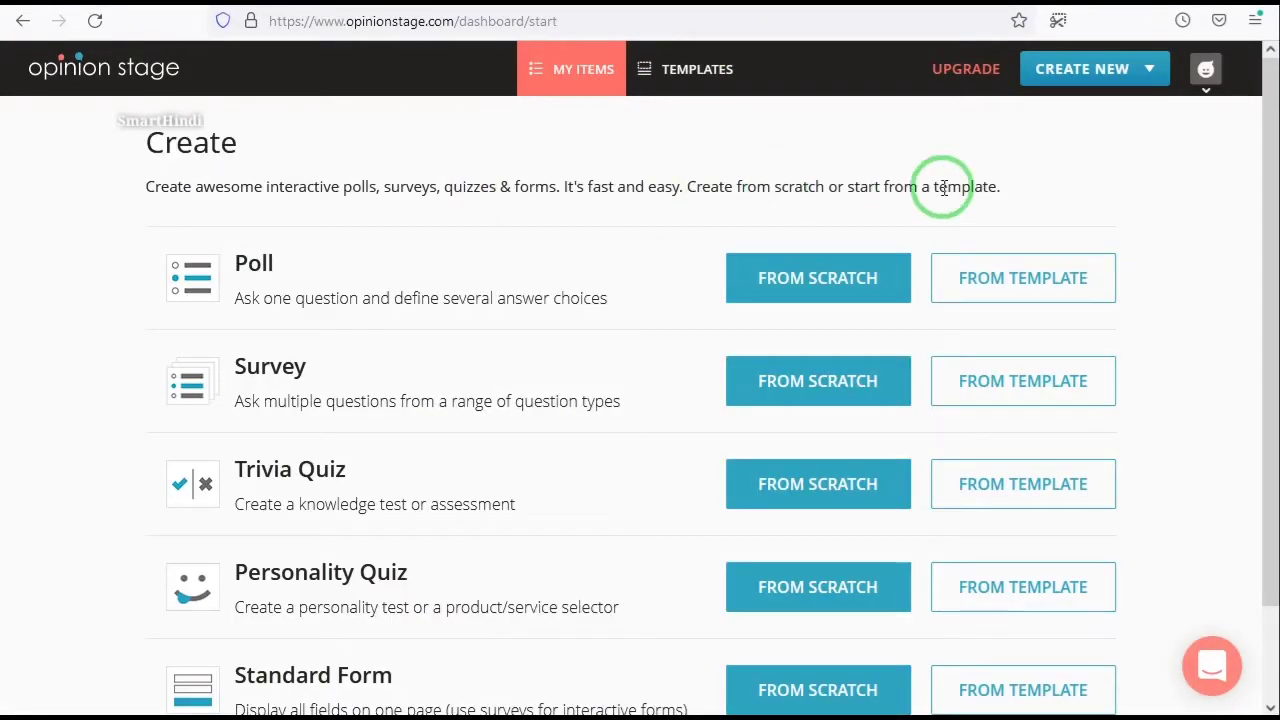
Step: Create a new trivia quiz and name it "Quiz Time"
click(1106, 80)
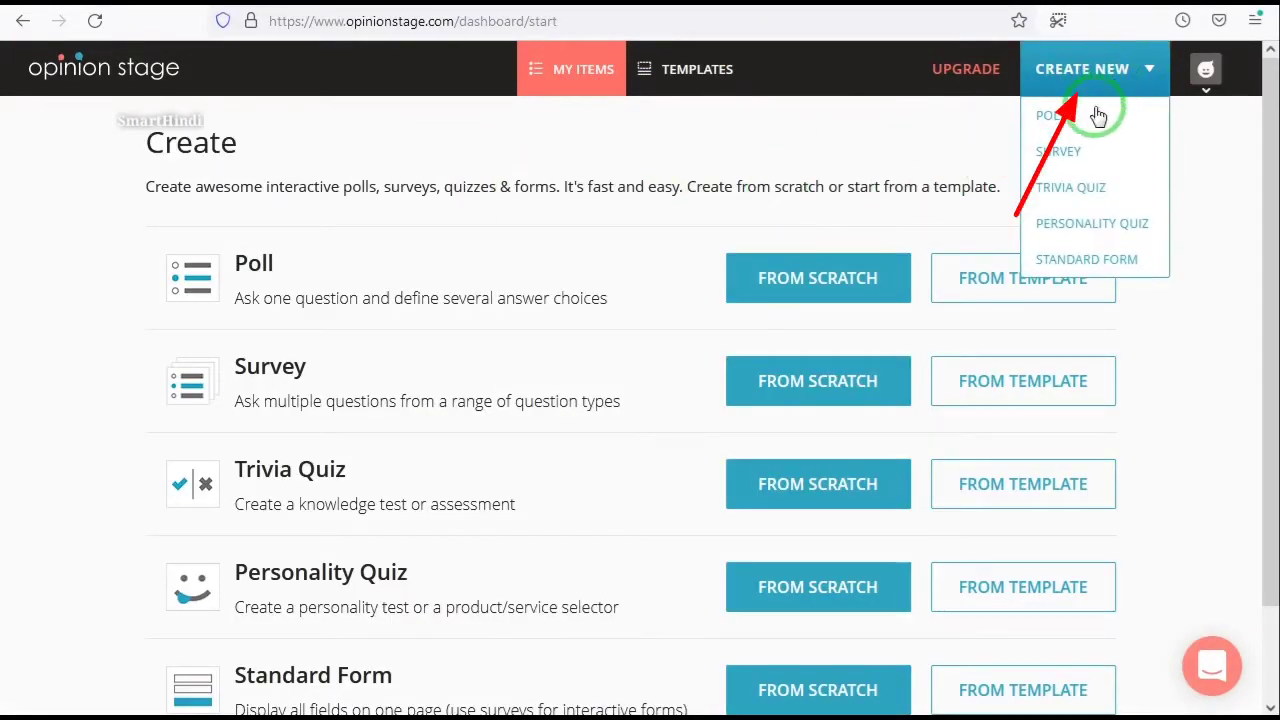
click(1067, 189)
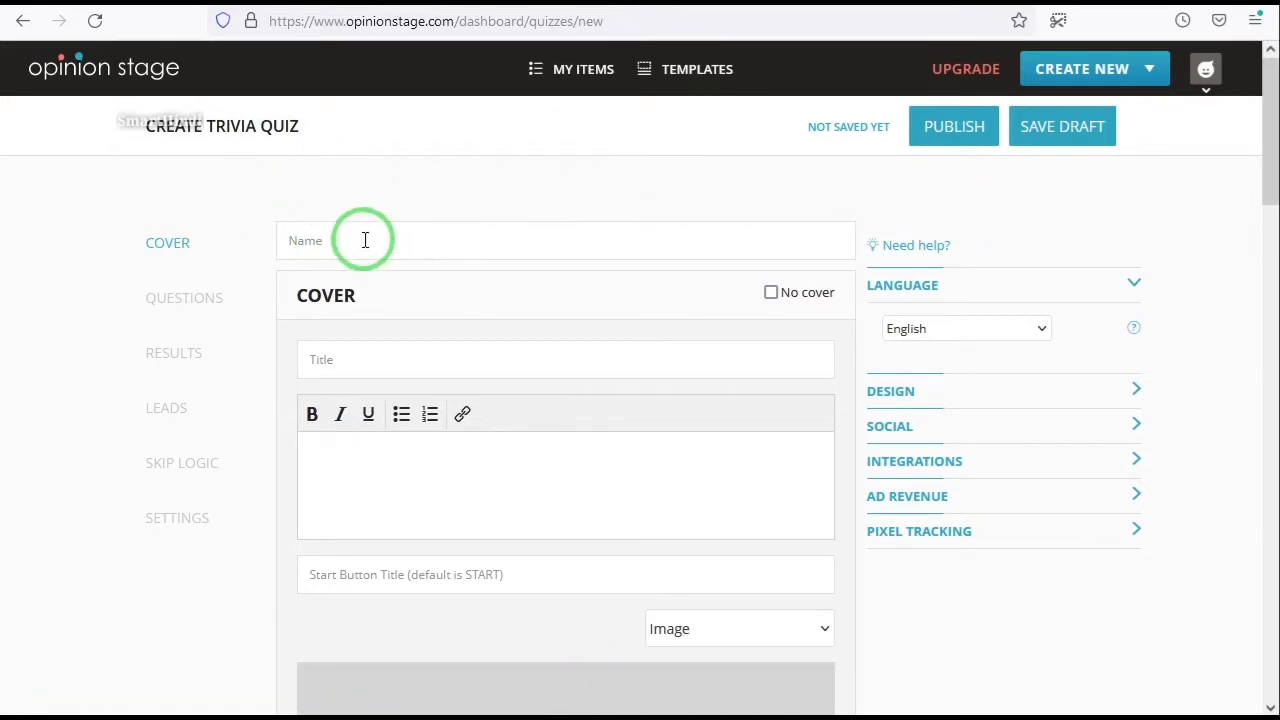
click(440, 245)
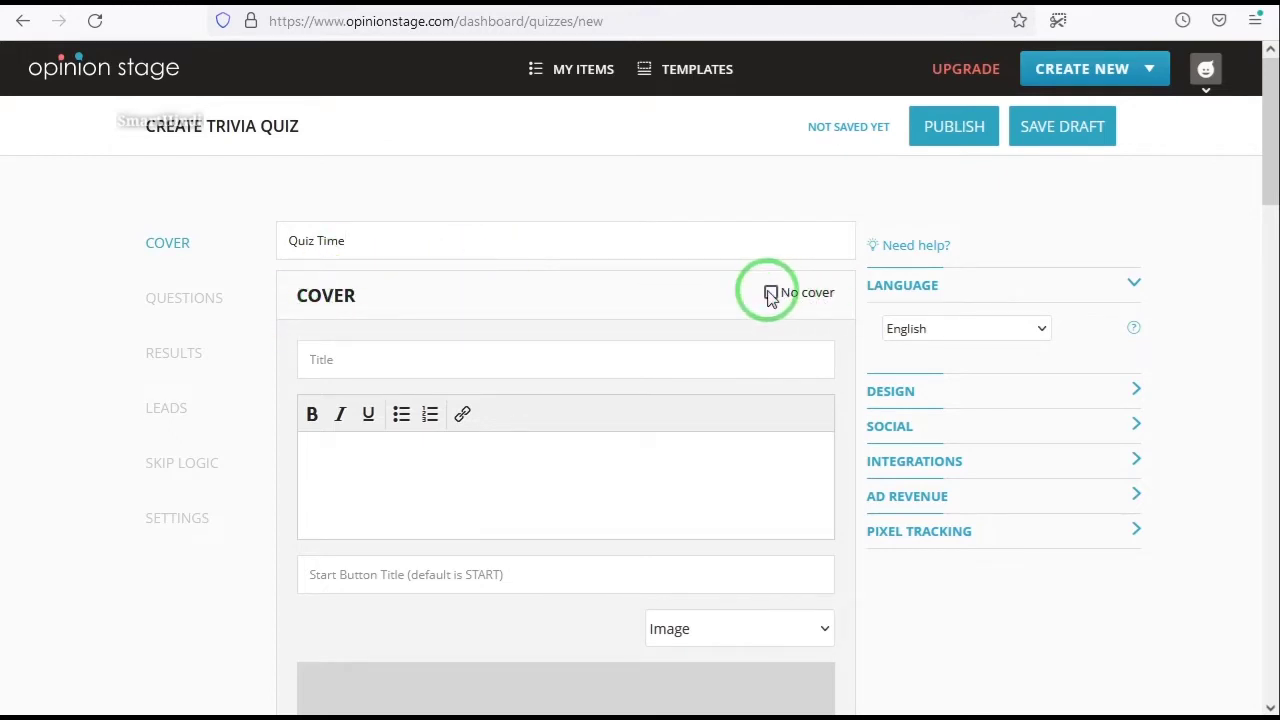
Step: Try the quiz with the No cover option enabled, and restore the cover section
click(771, 293)
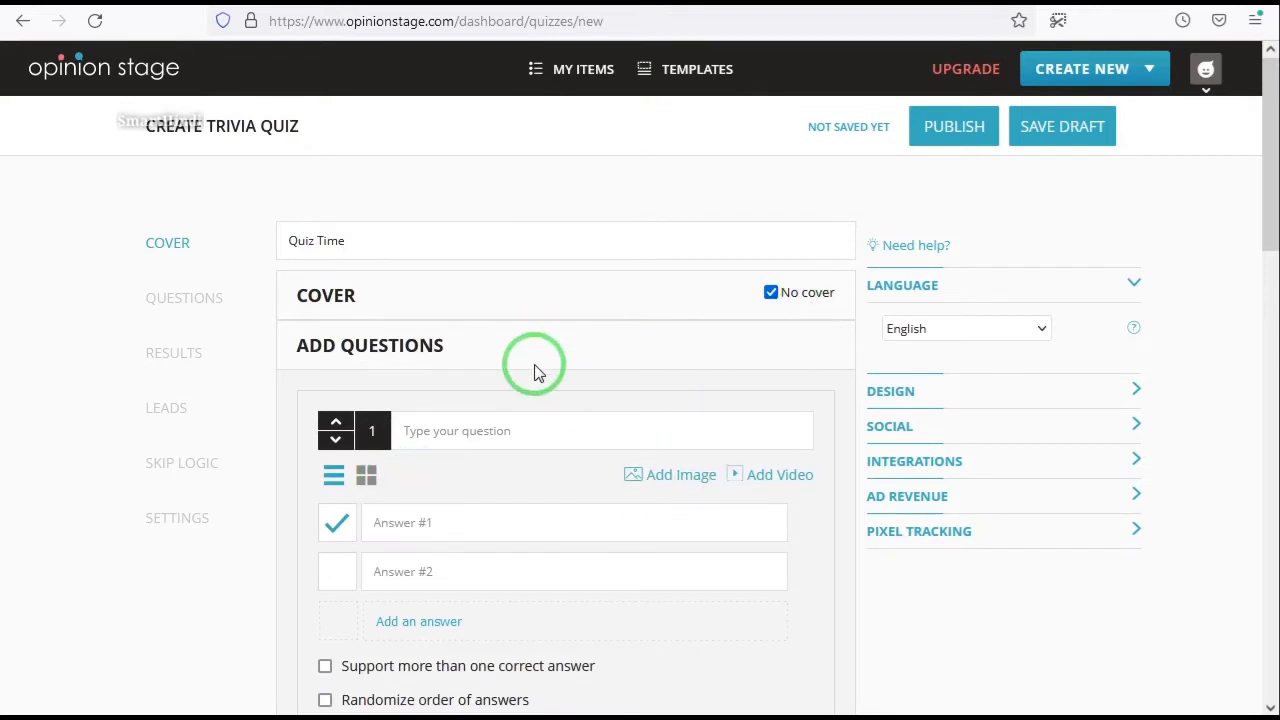
scroll(530, 376, down, 2)
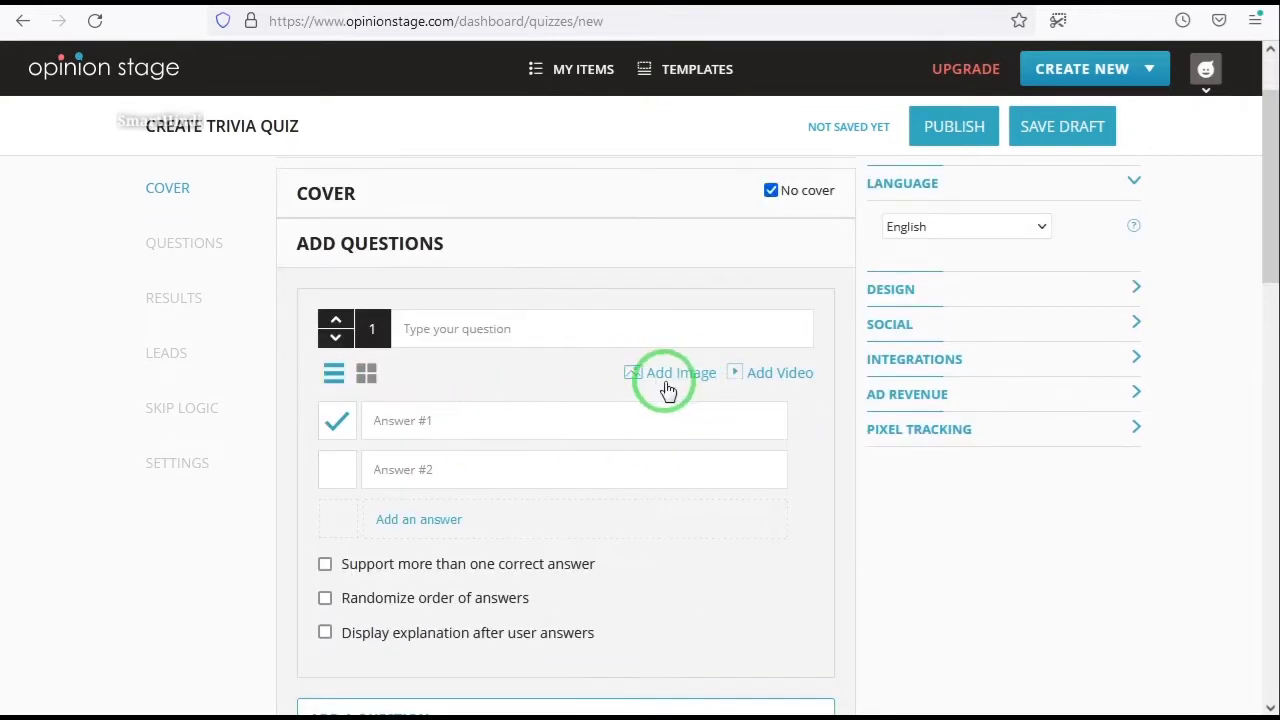
click(771, 191)
Step: Copy the quiz name "Quiz Time" into the cover's title
click(372, 362)
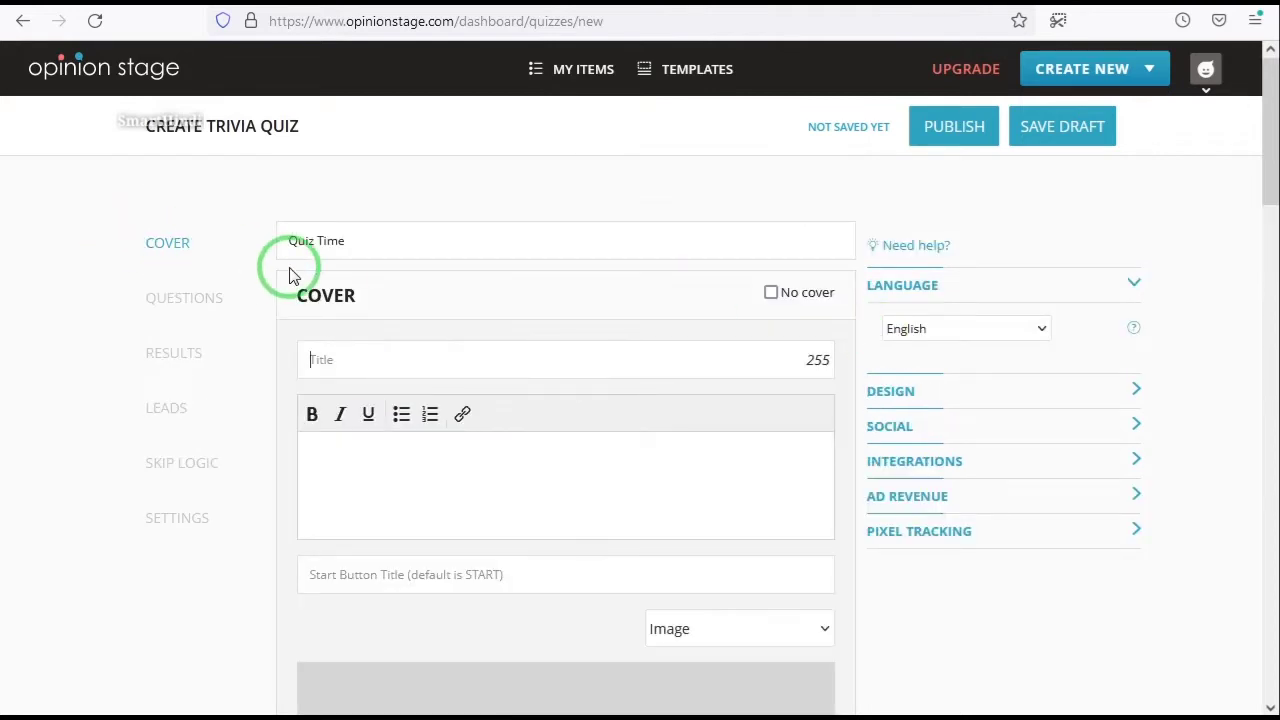
drag(346, 242, 295, 246)
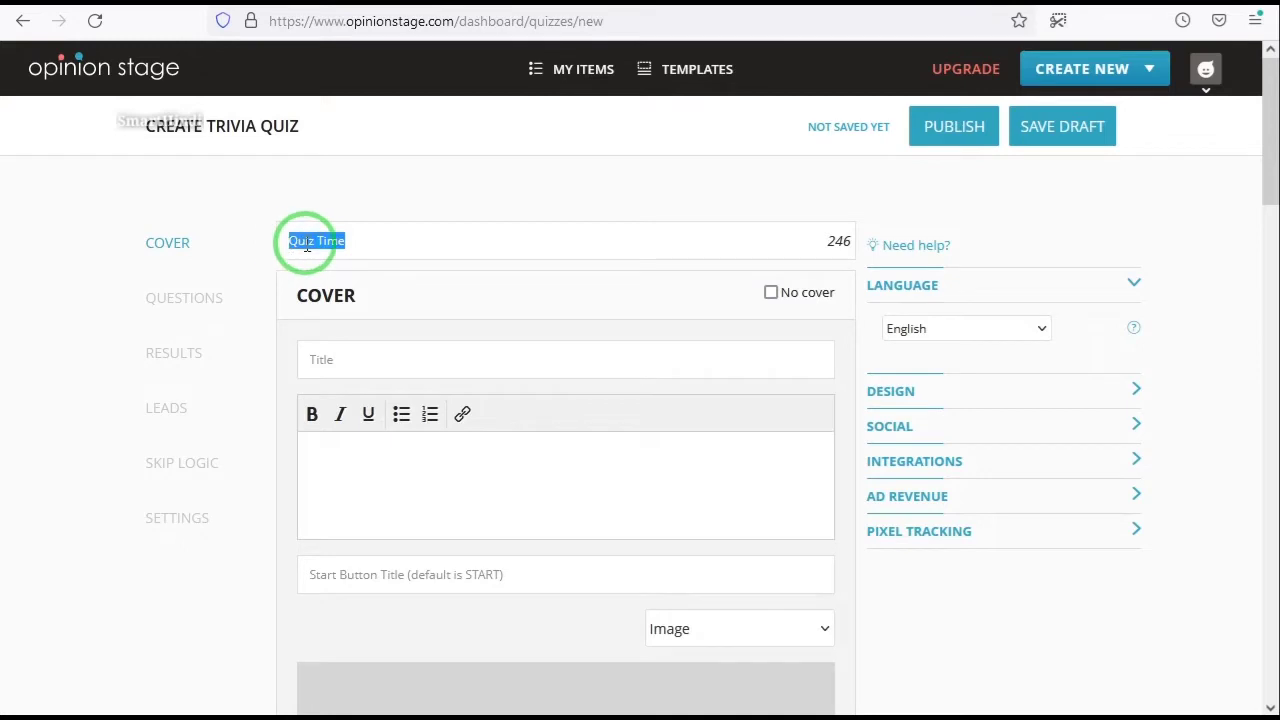
click(371, 333)
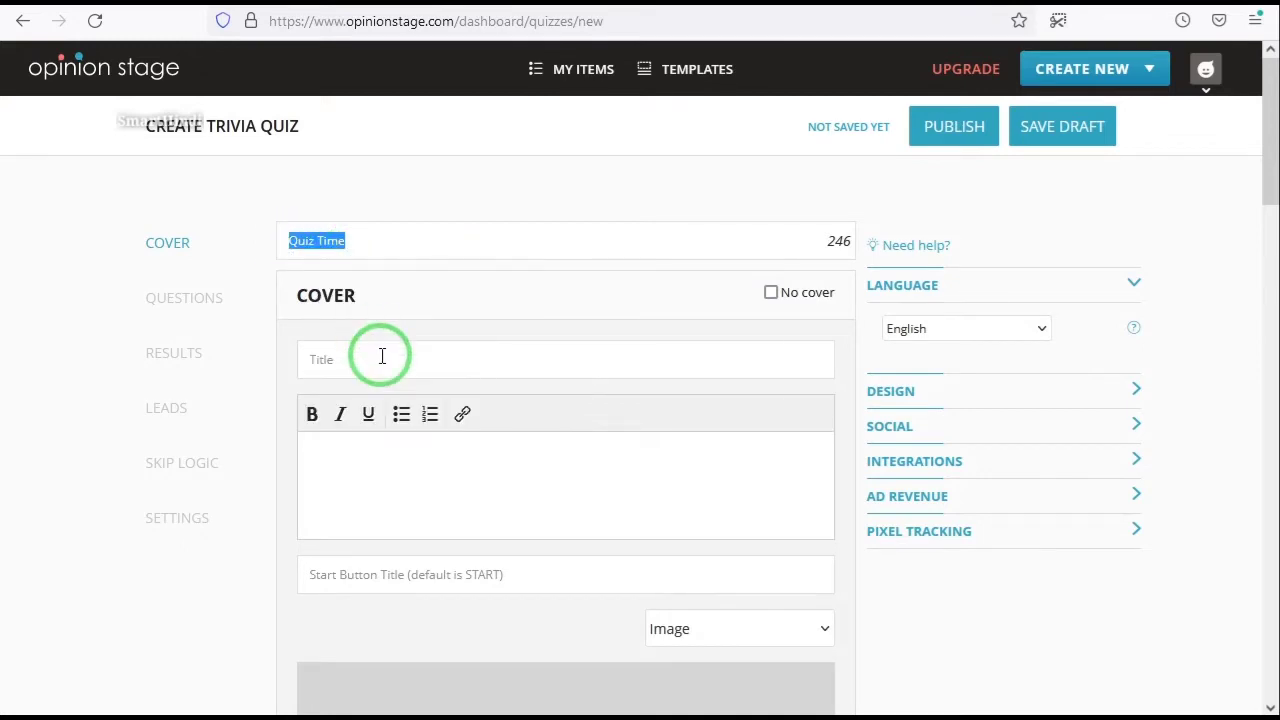
click(366, 359)
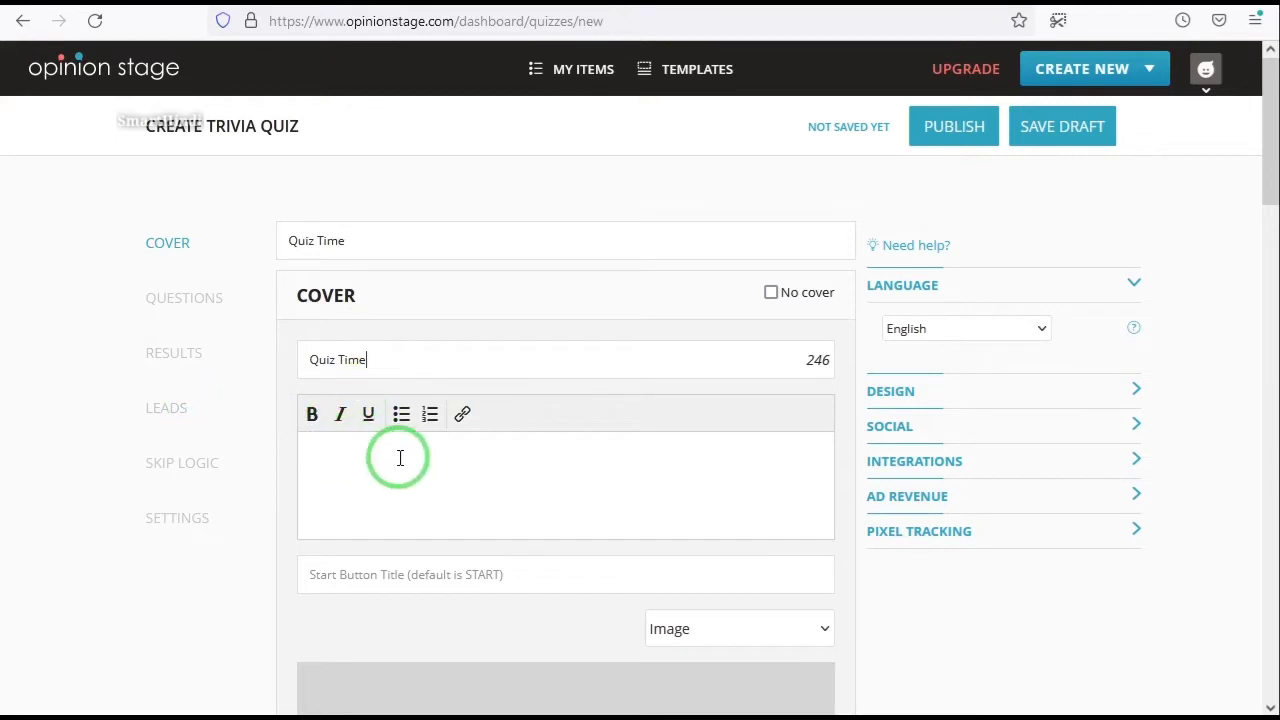
Step: Paste the description defining a quiz as a game or mind sport into the cover, and set its start button title to "Ok I am Ready"
click(357, 462)
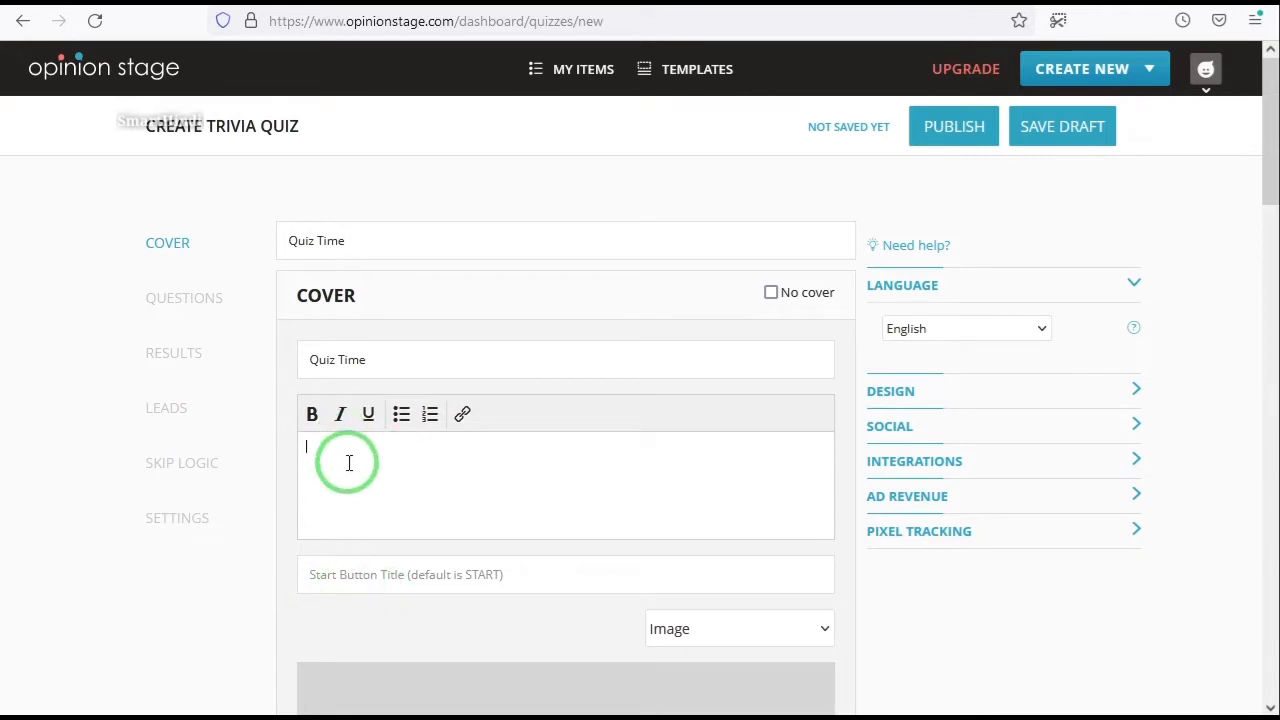
key(ctrl+v)
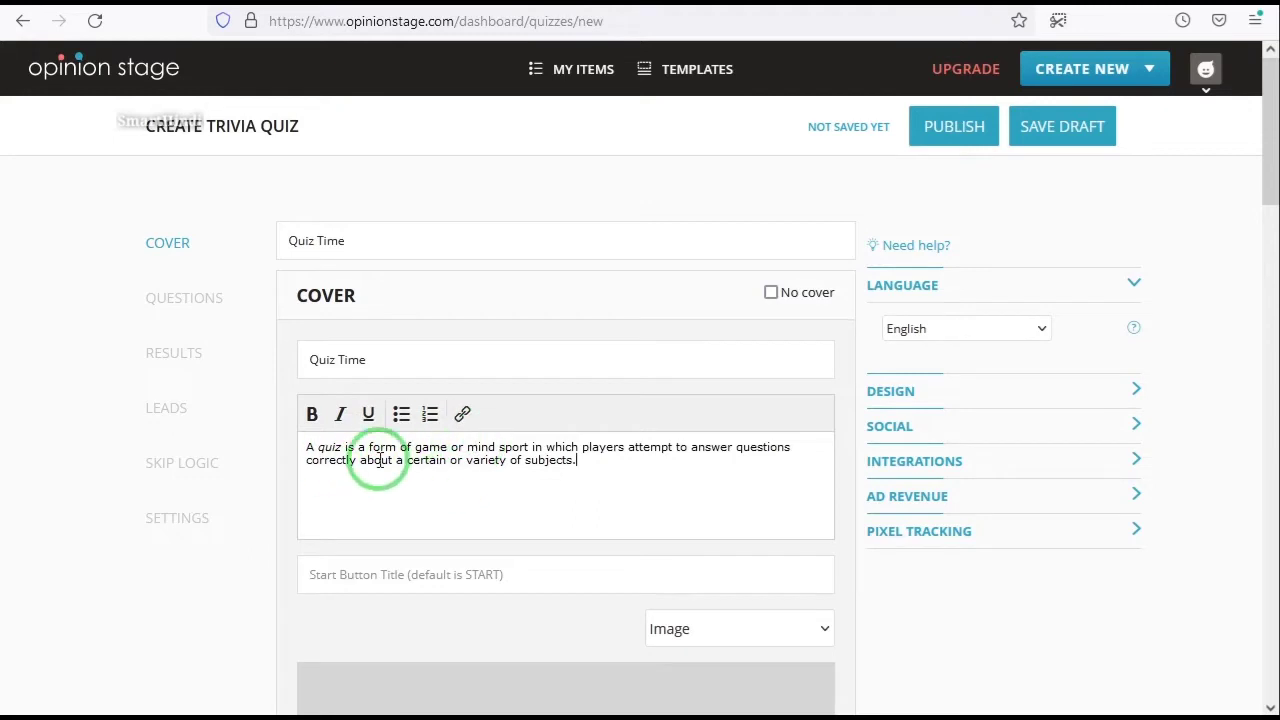
scroll(565, 497, down, 2)
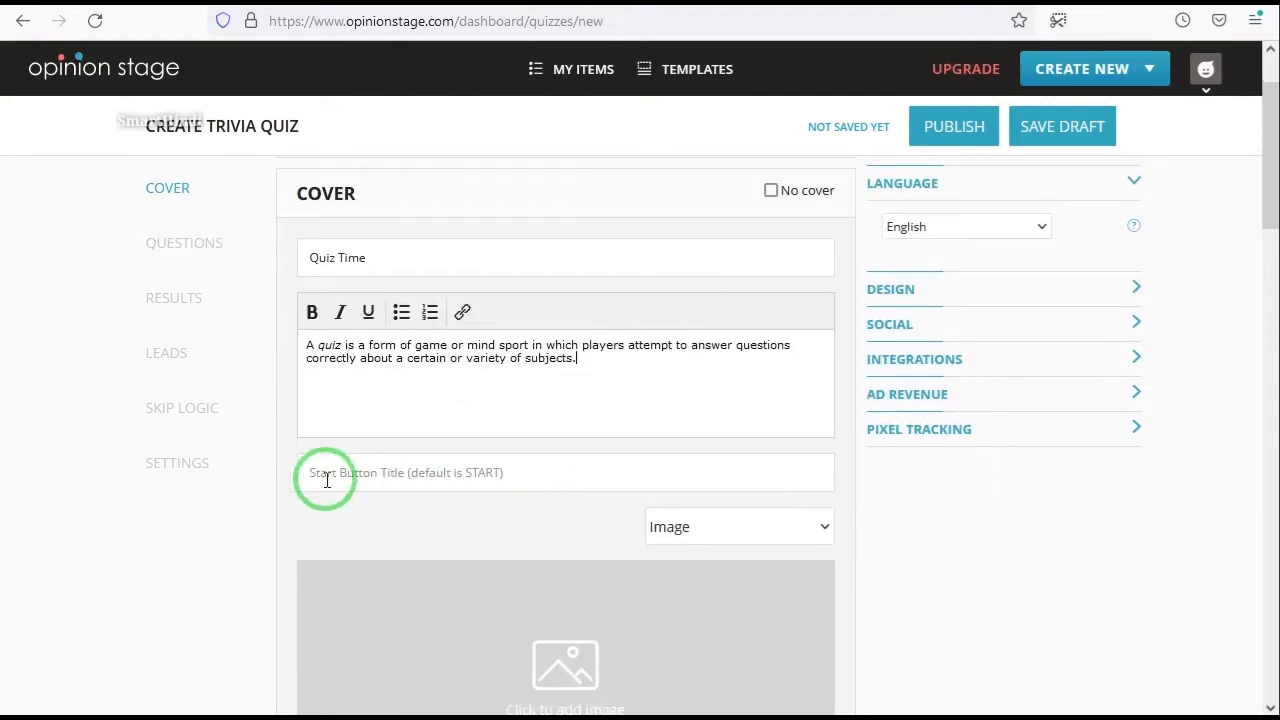
click(517, 468)
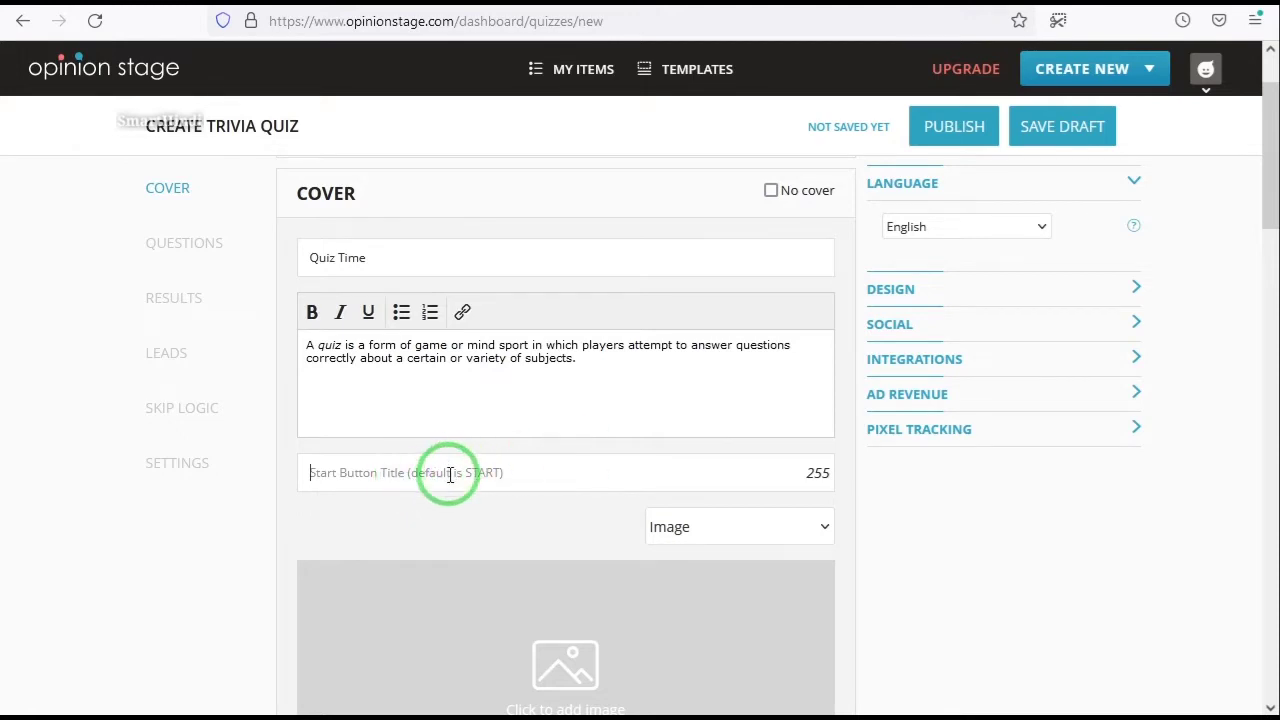
text(I am Ready)
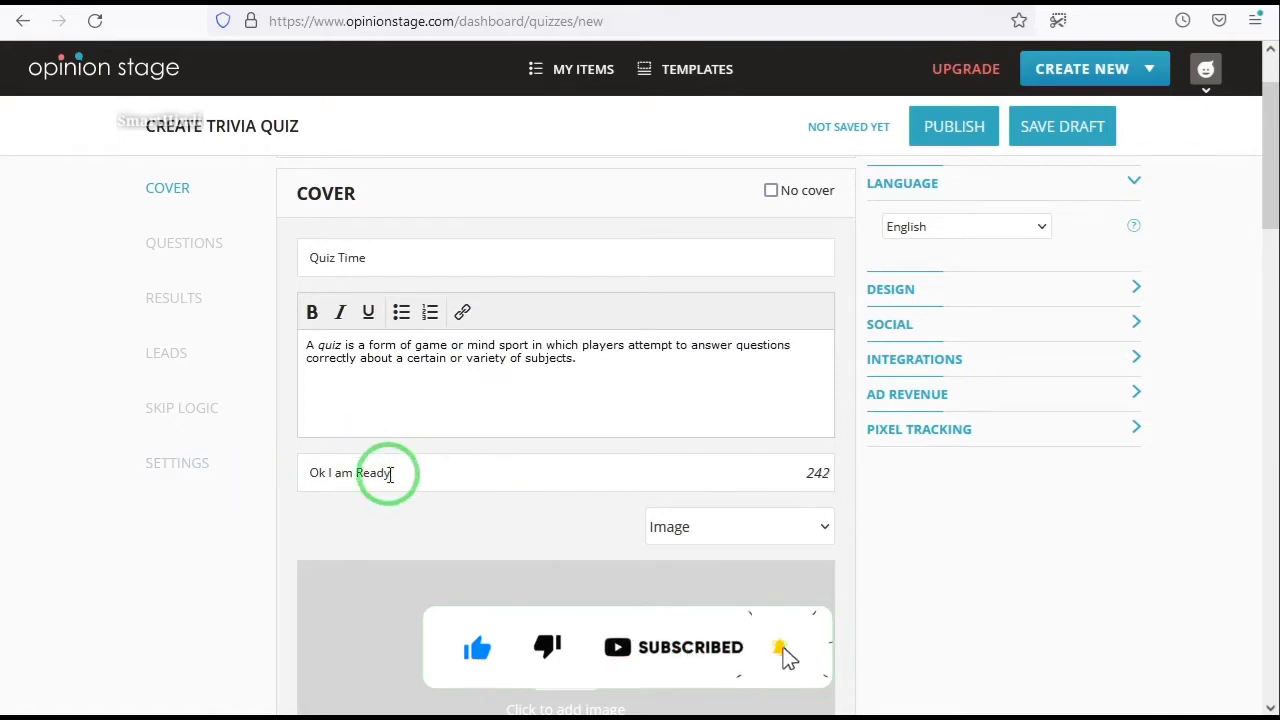
Step: Try Video as the cover's media type and switch it back to Image
scroll(823, 466, down, 2)
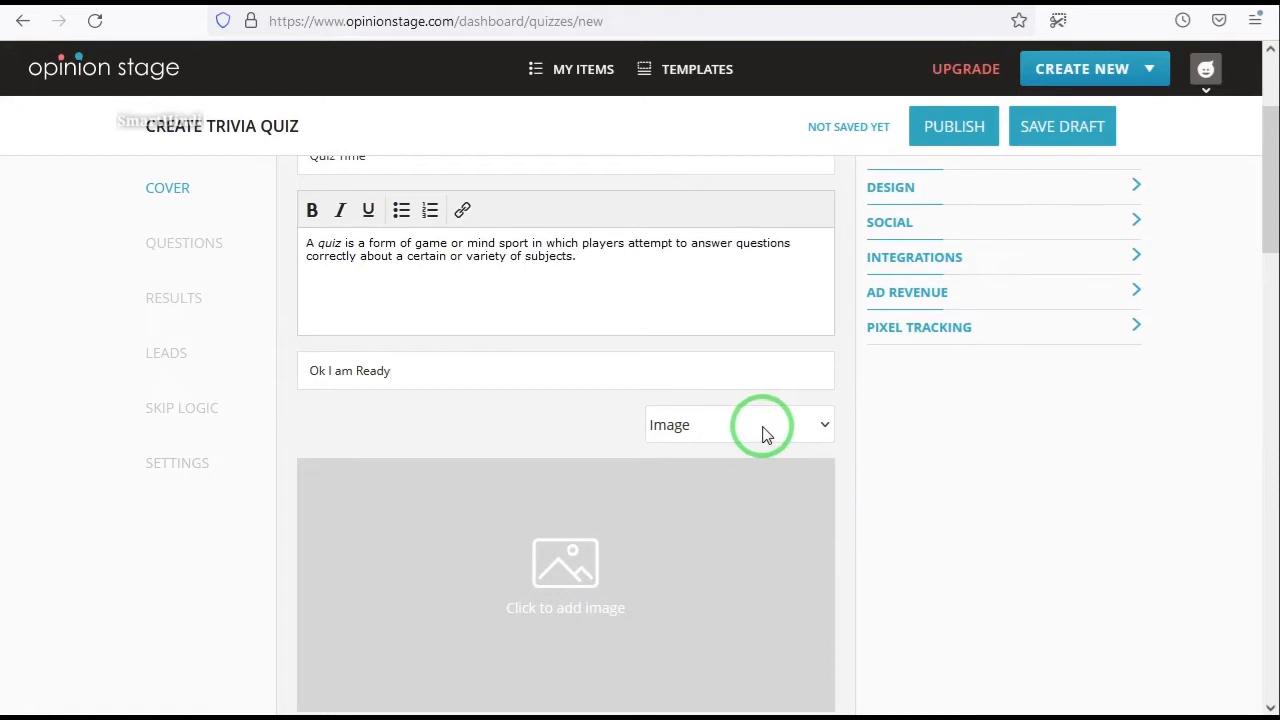
click(762, 436)
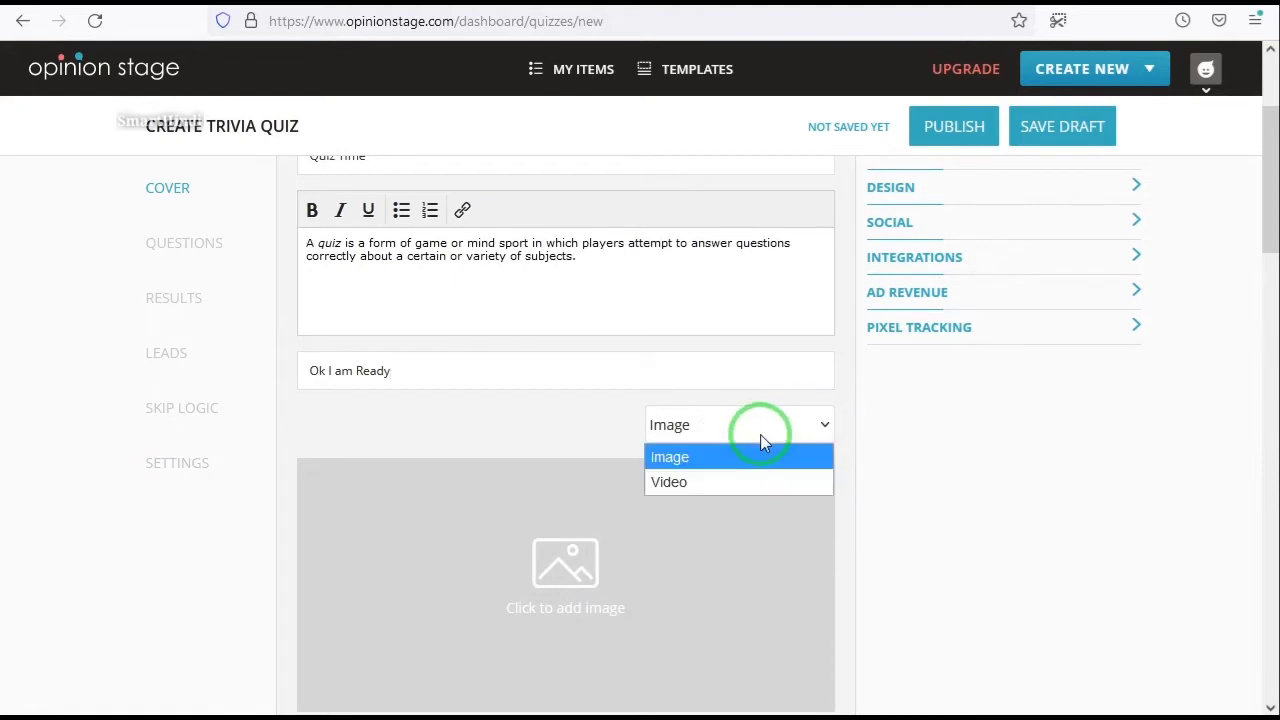
click(747, 487)
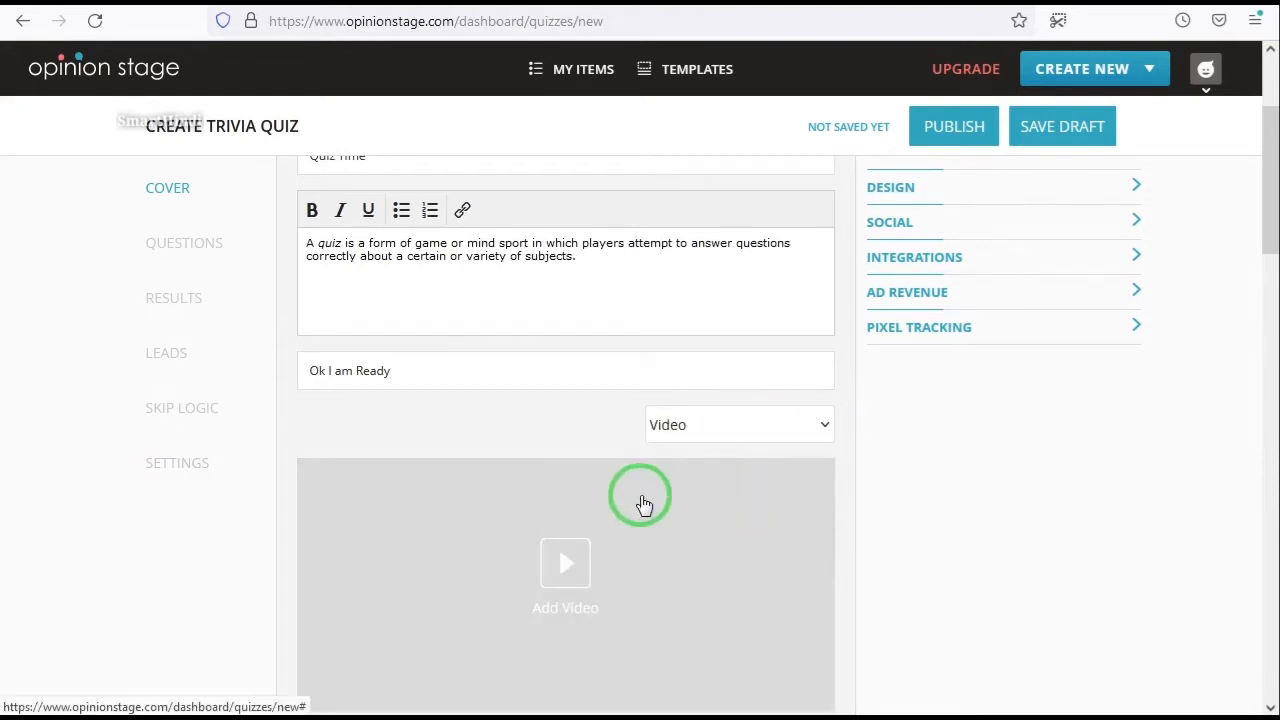
click(735, 434)
click(740, 458)
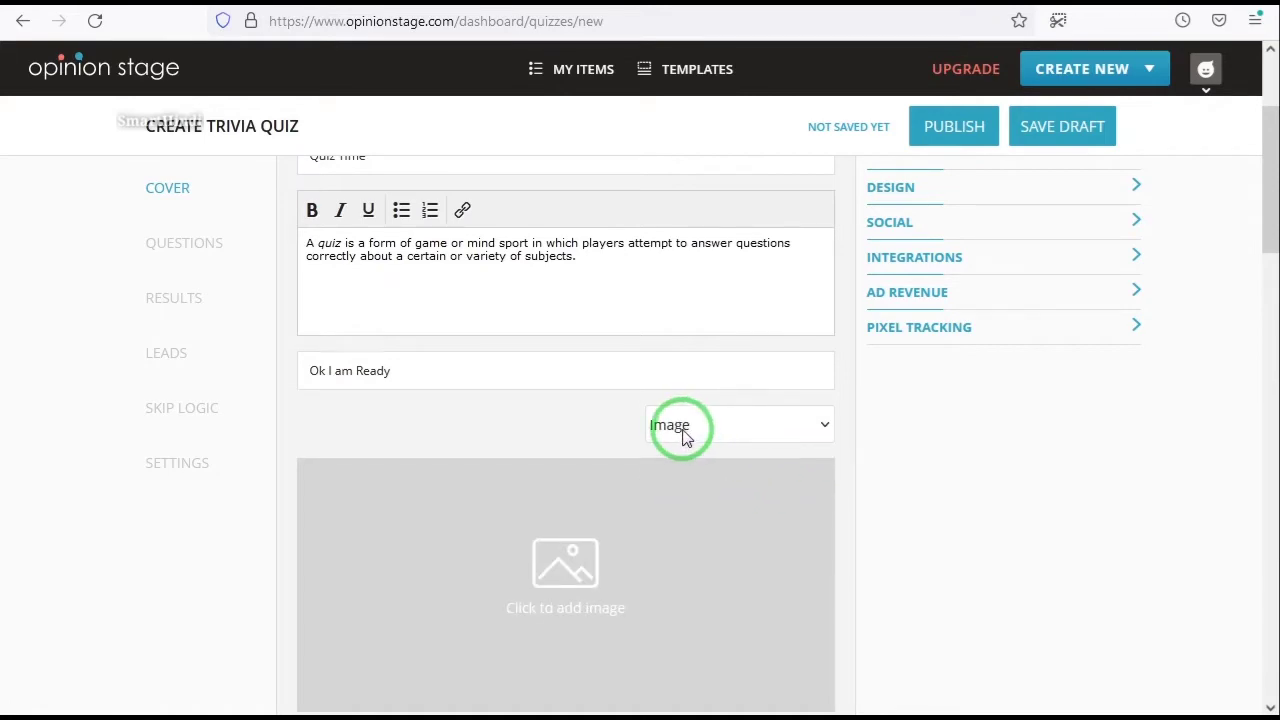
Step: Upload quiz-time-g22533dd0c_640.png from the Downloads folder as the cover image, keeping the full 640 x 320 px crop
scroll(686, 434, down, 1)
click(551, 471)
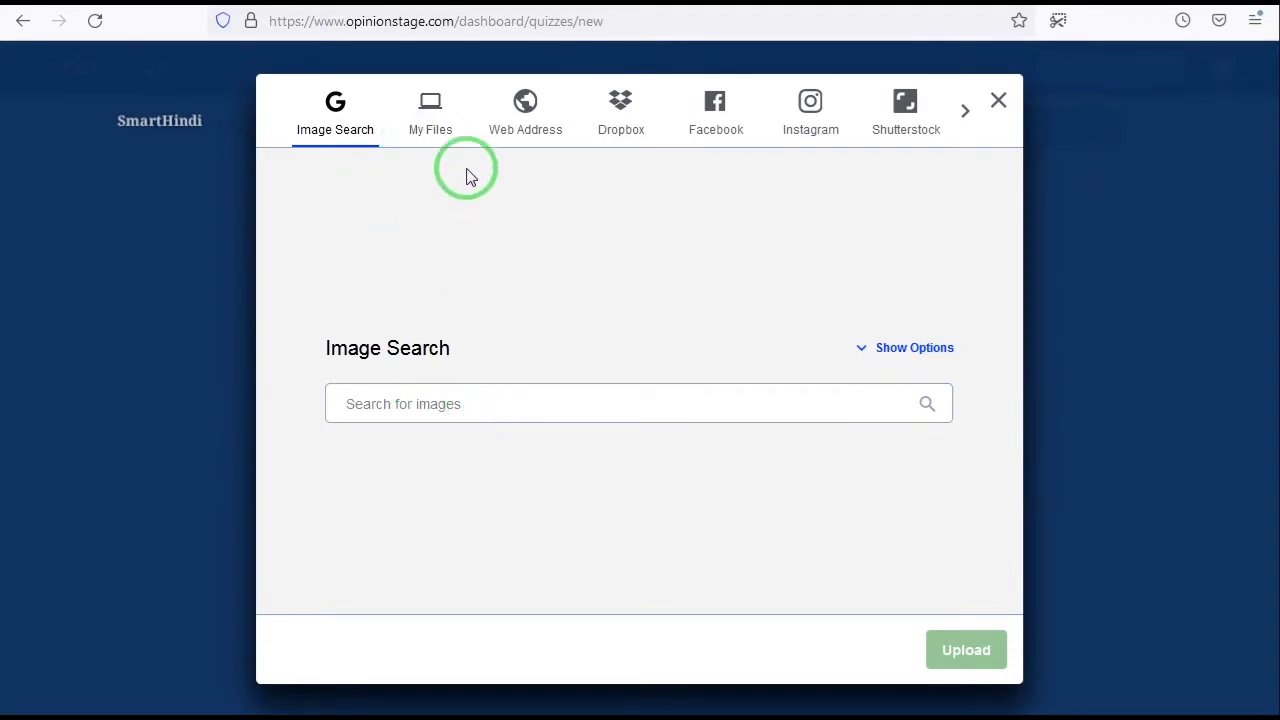
click(441, 117)
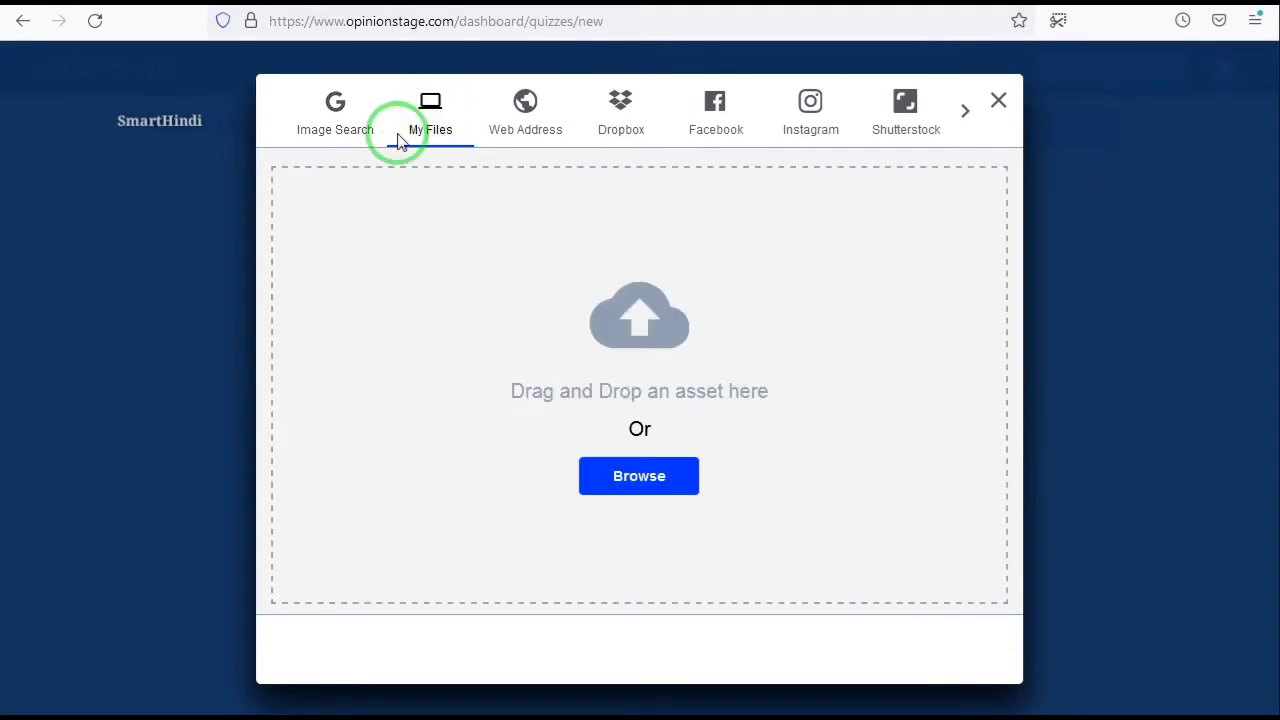
click(636, 478)
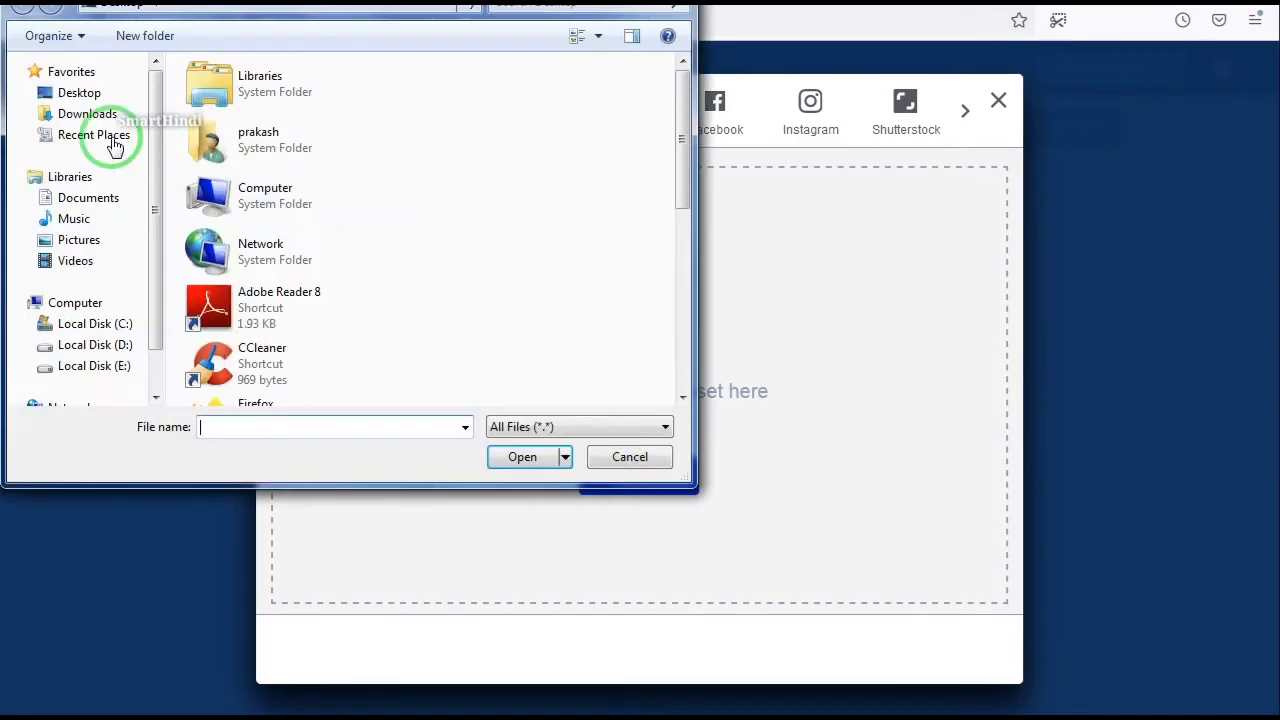
click(72, 118)
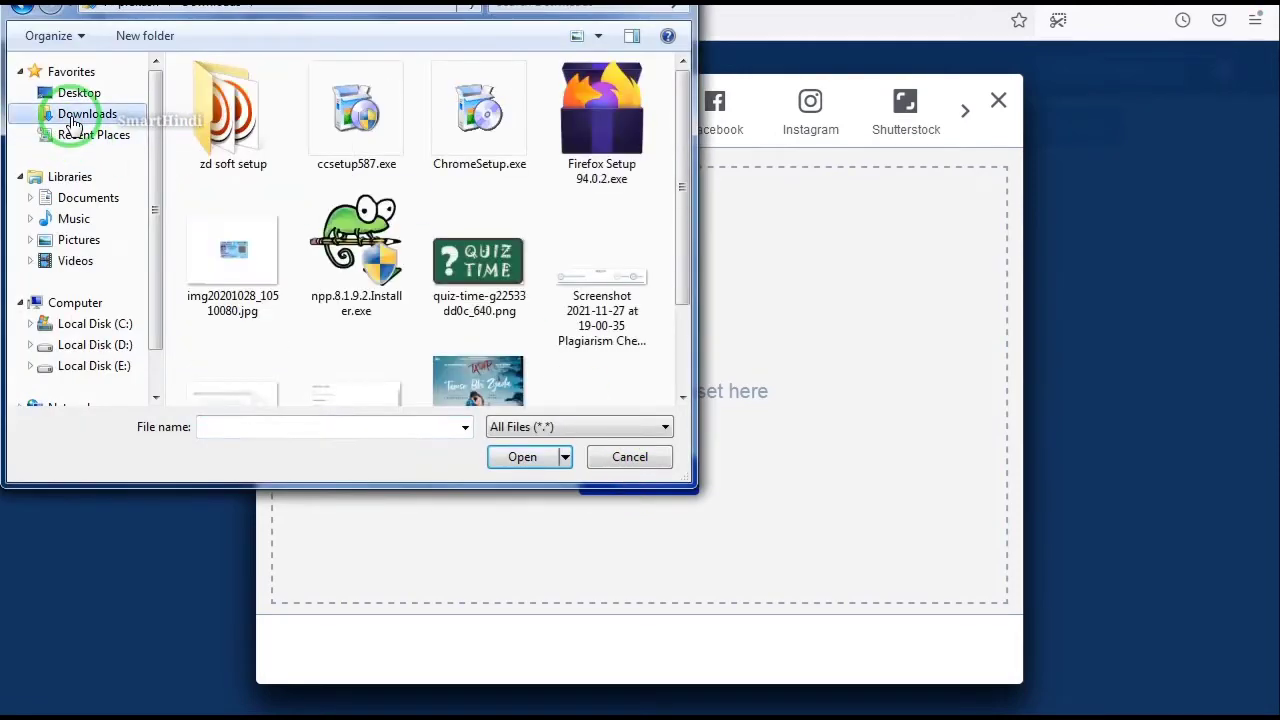
click(485, 272)
click(548, 456)
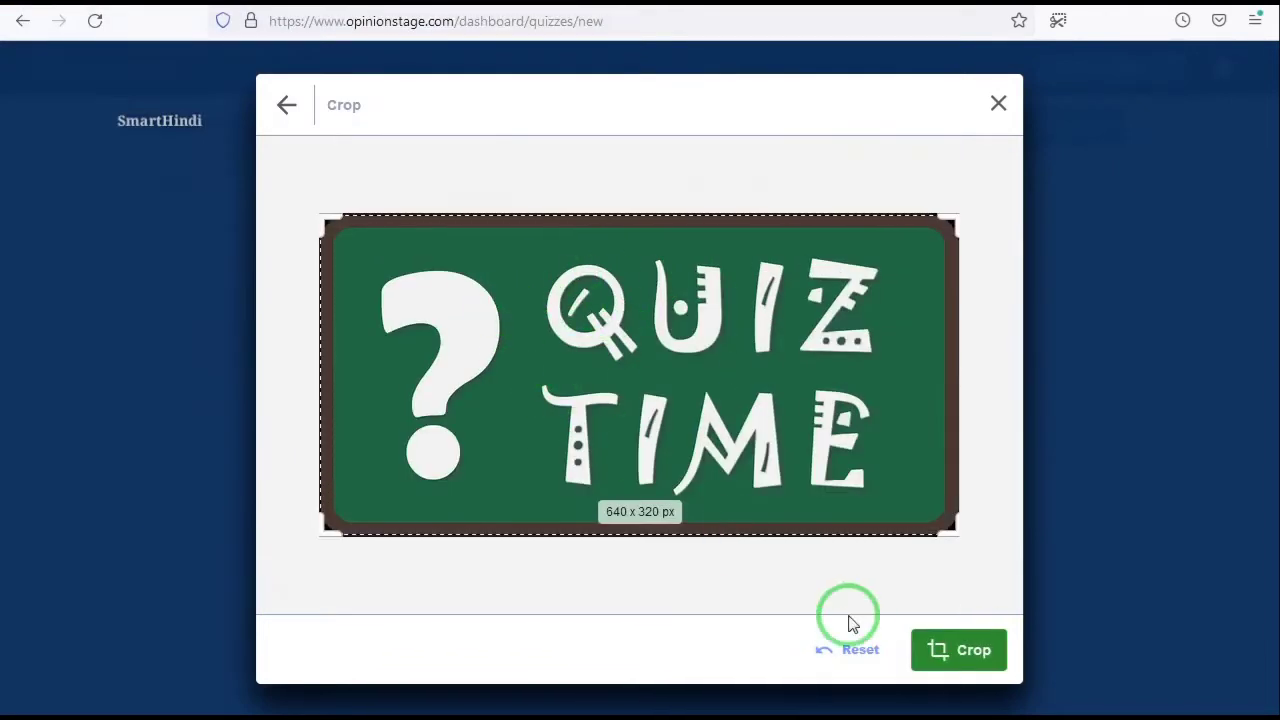
click(966, 652)
mouse_move(565, 382)
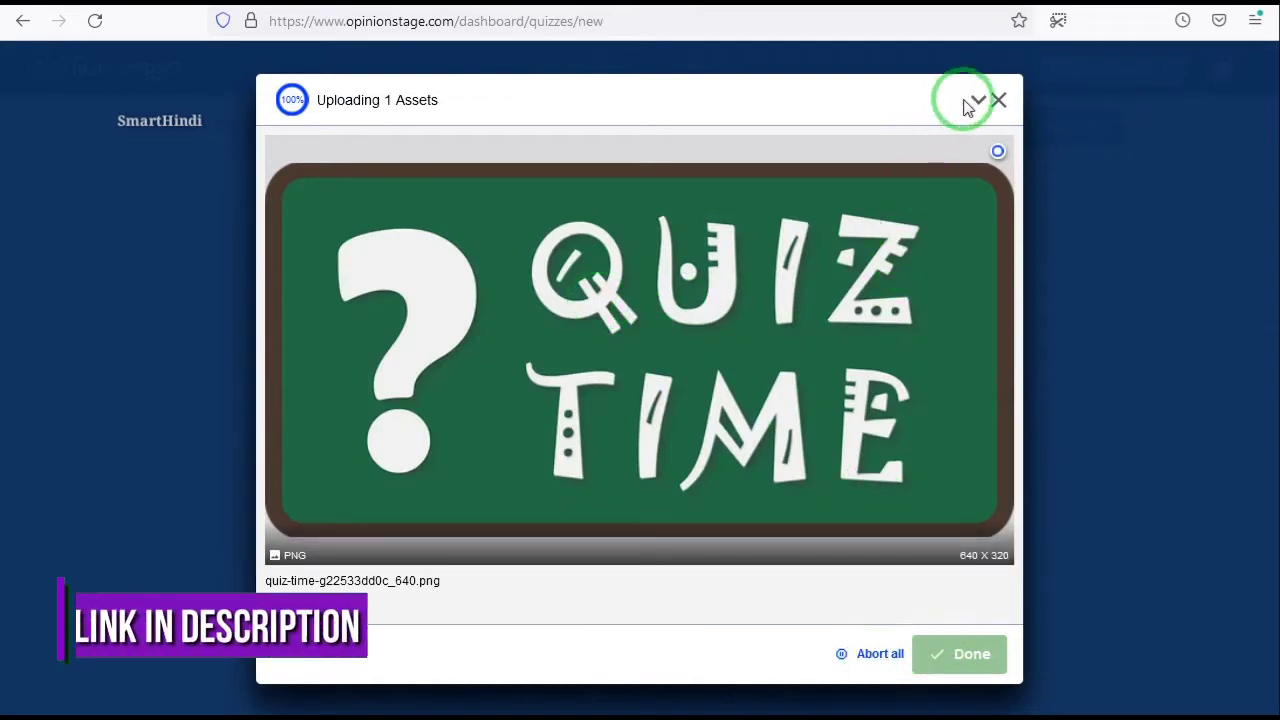
click(538, 432)
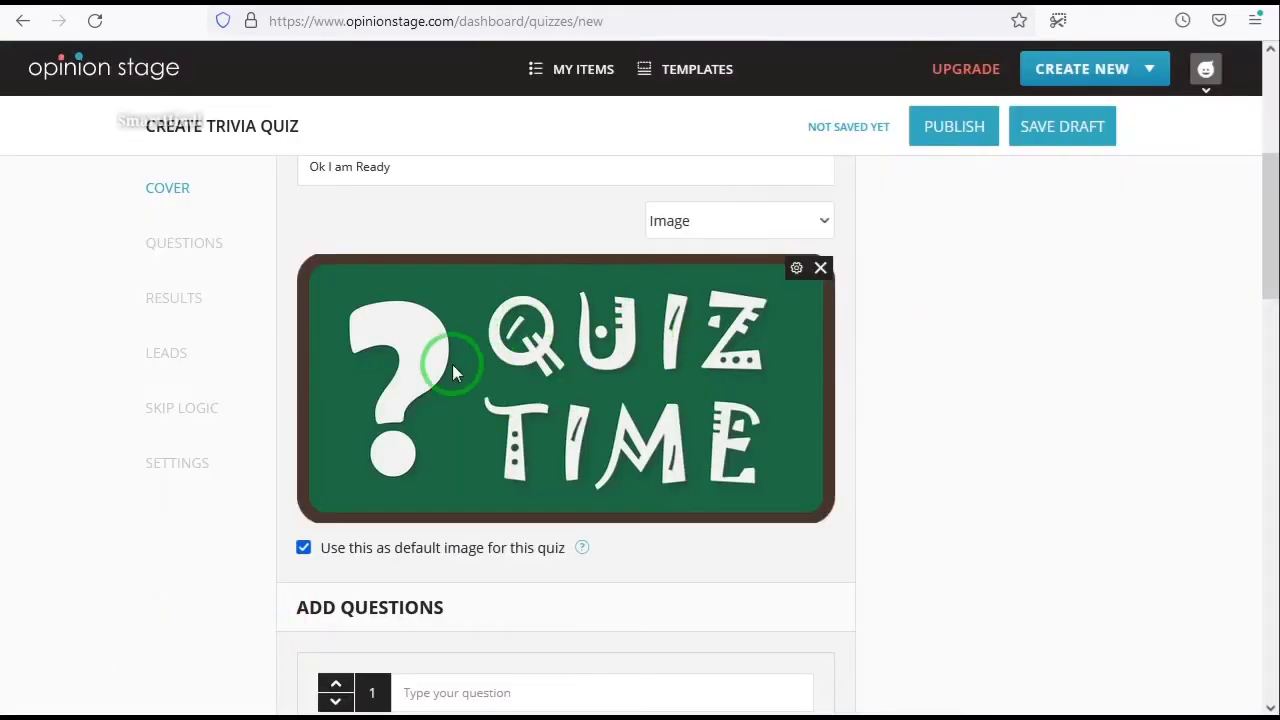
Step: Extend the first question to four answer fields and enter "Which of the following is not an input device?" as its text
scroll(621, 407, down, 2)
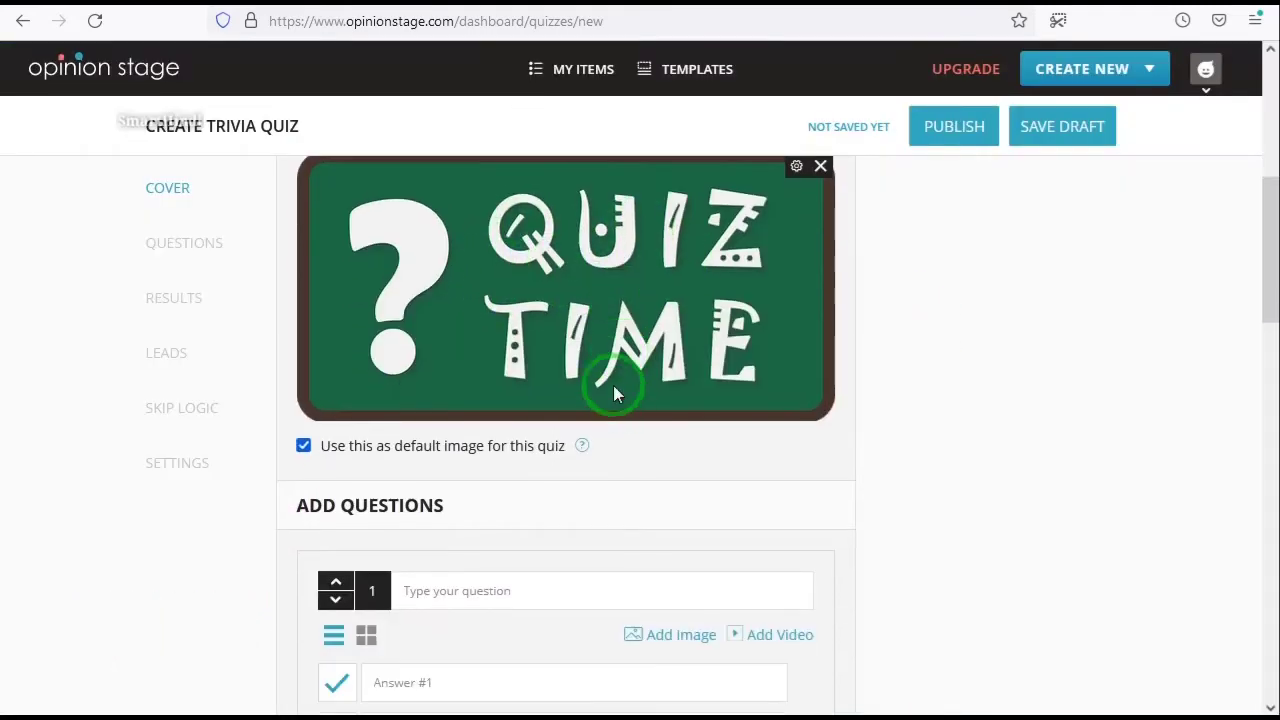
scroll(516, 452, down, 4)
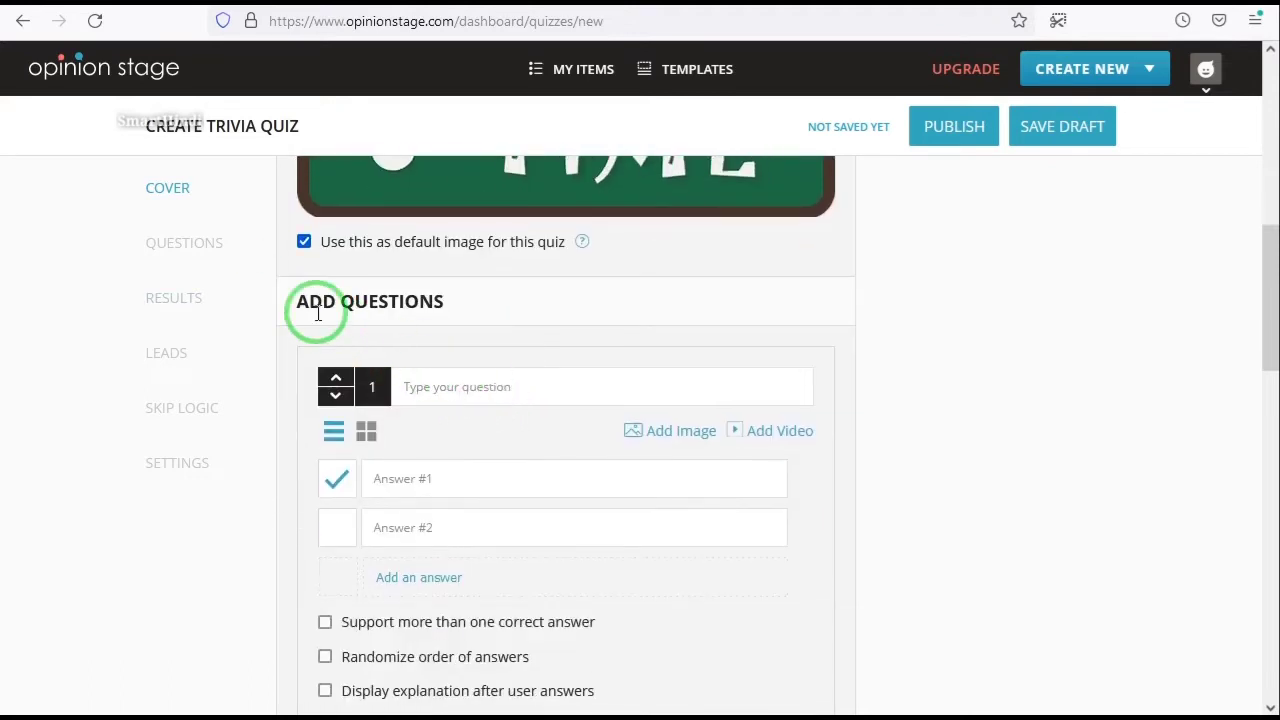
scroll(516, 288, down, 2)
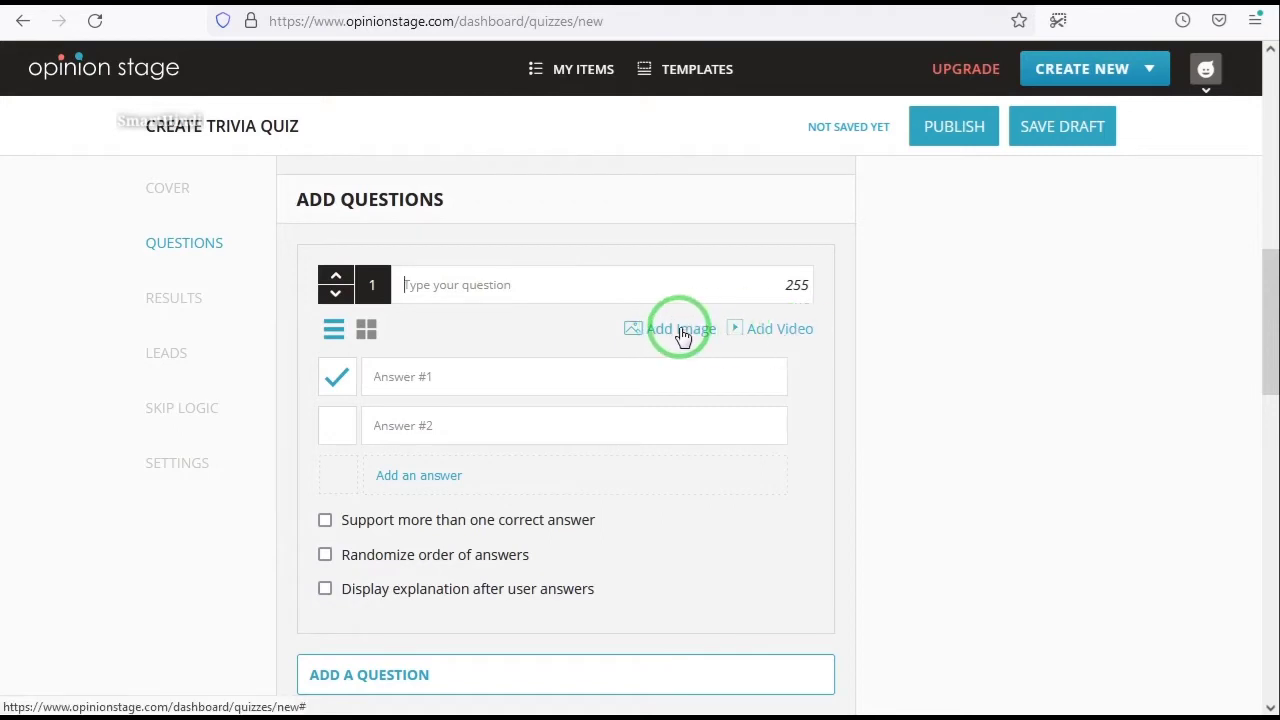
click(674, 284)
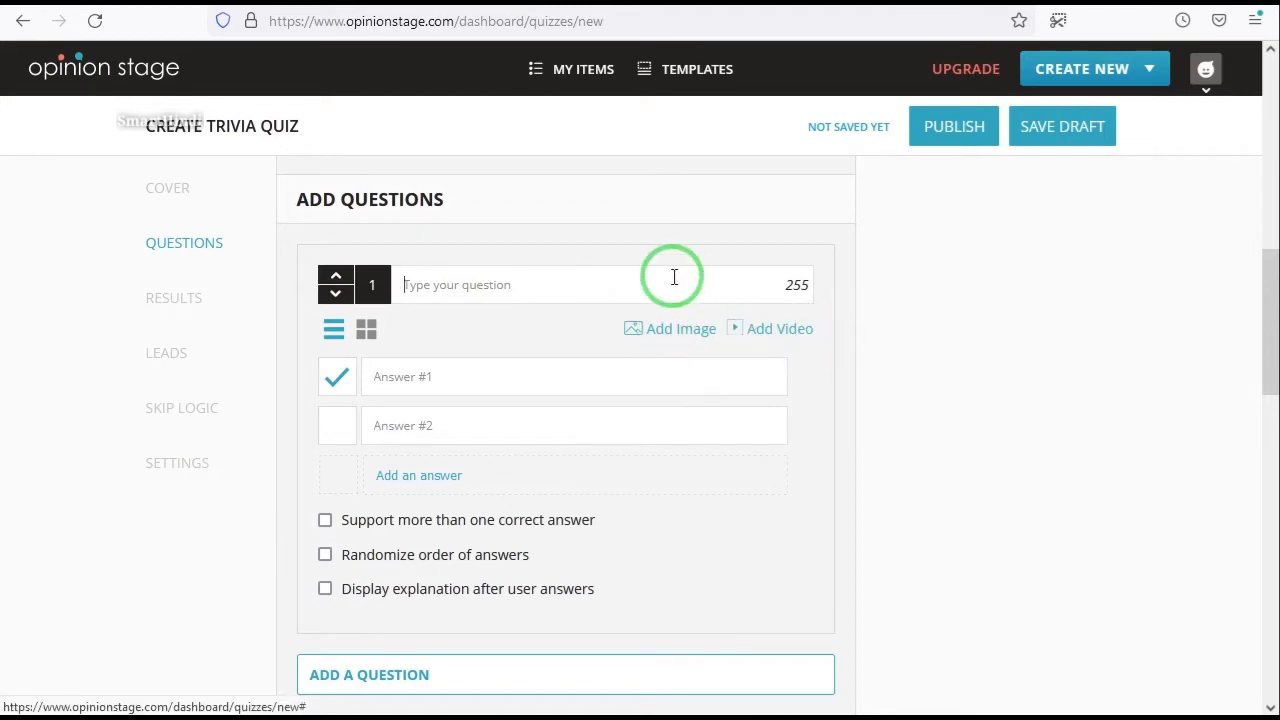
scroll(674, 280, up, 3)
scroll(603, 262, down, 3)
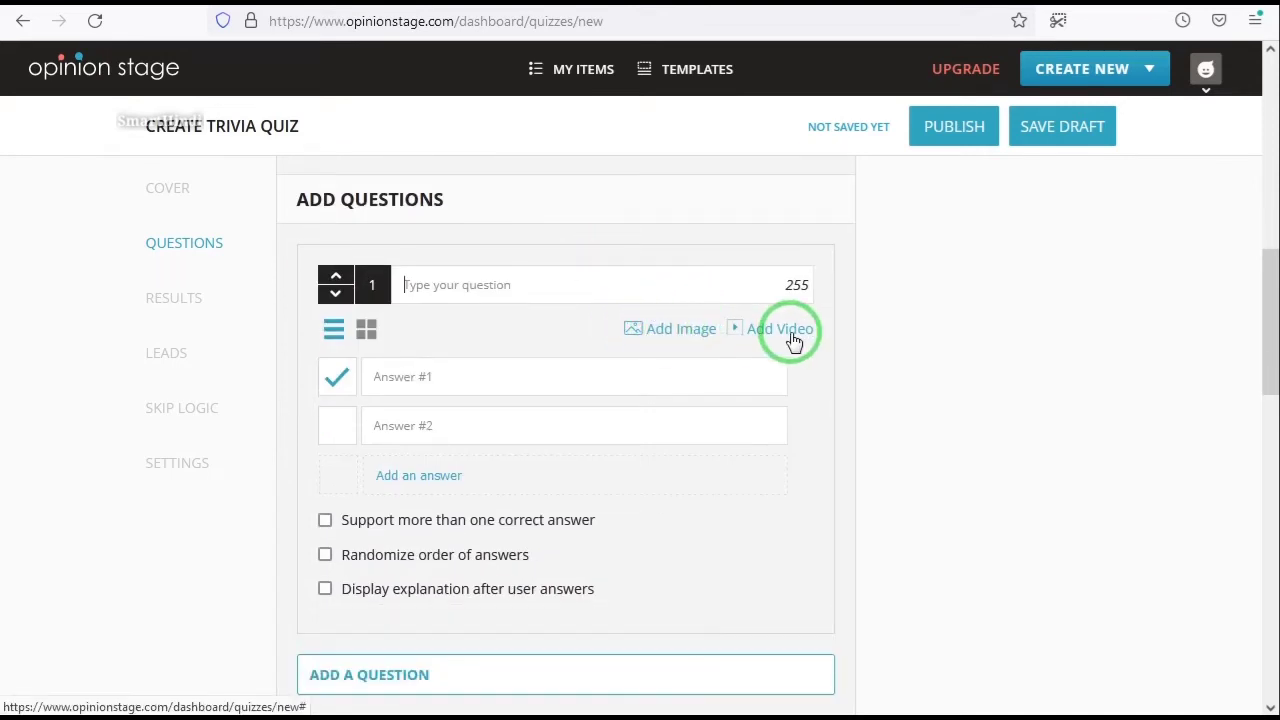
click(448, 377)
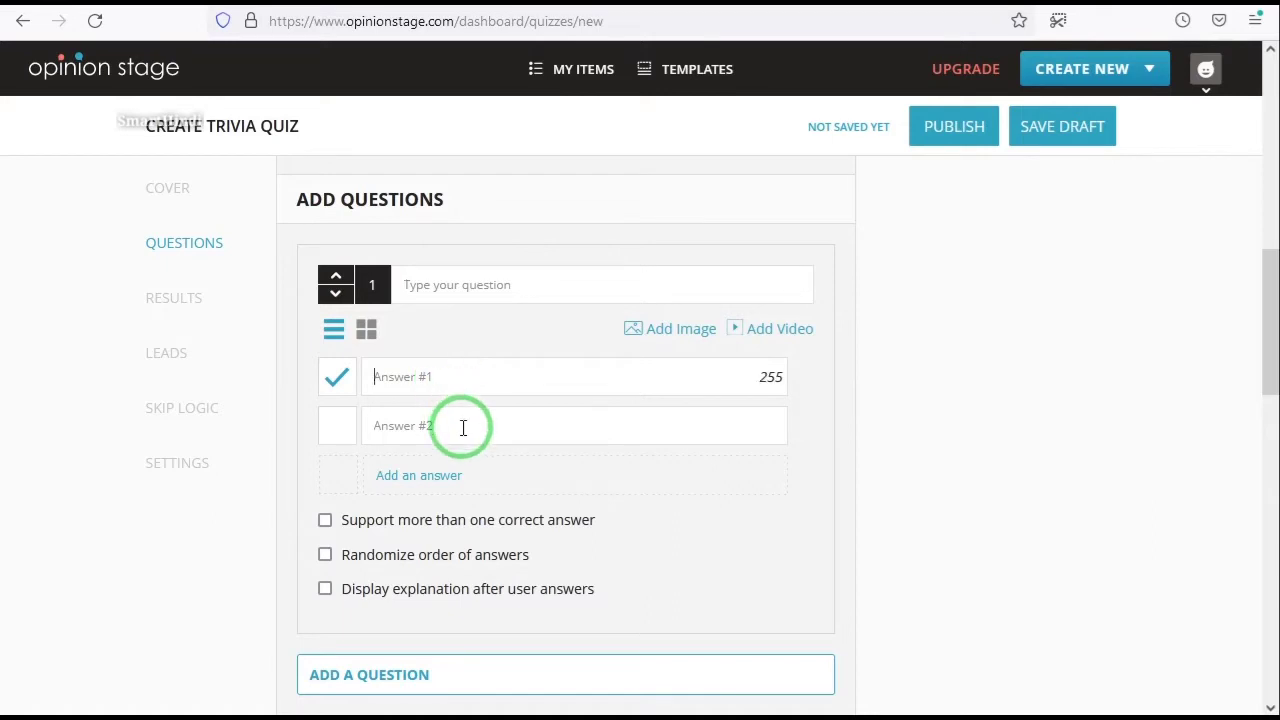
click(434, 488)
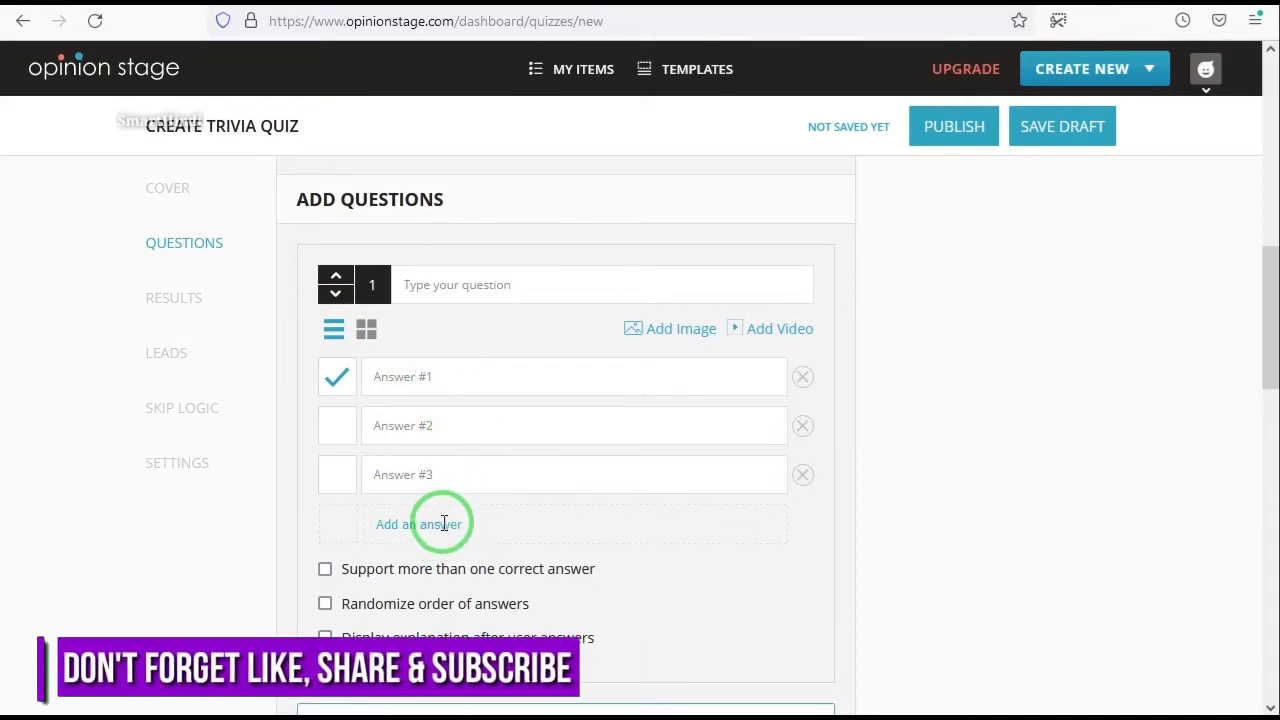
click(443, 524)
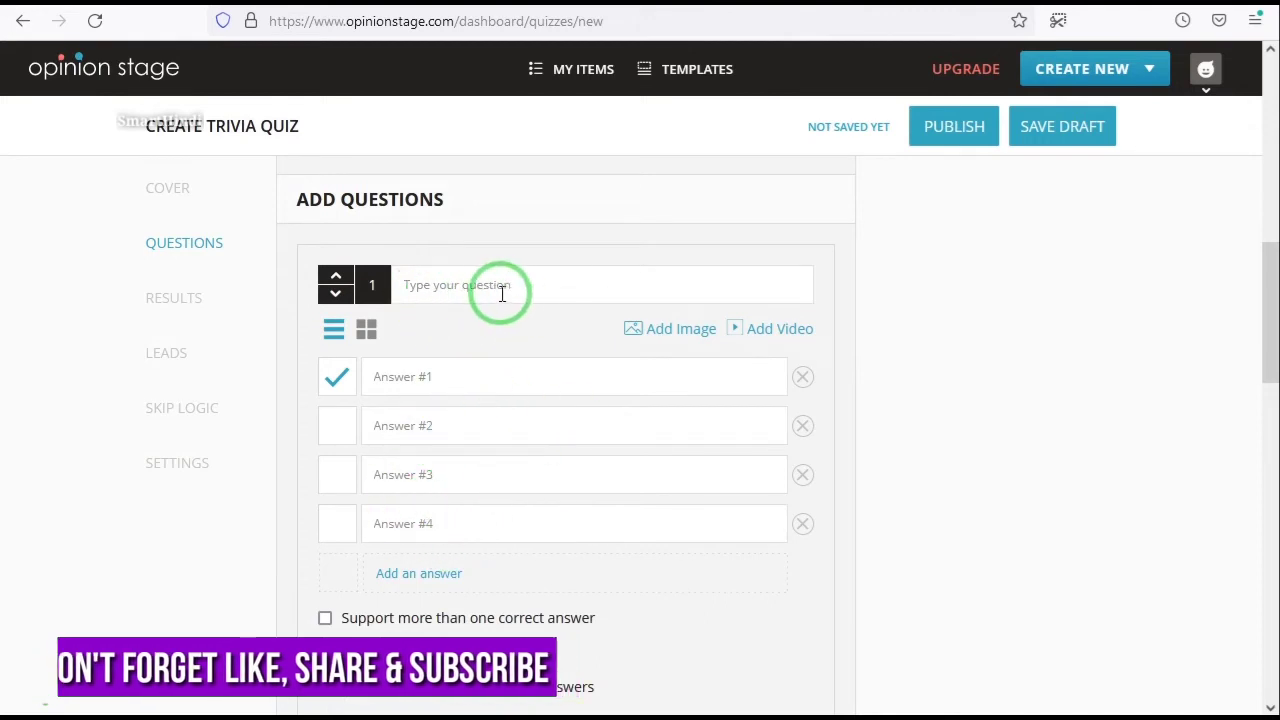
text(Which of the following is not an input device?)
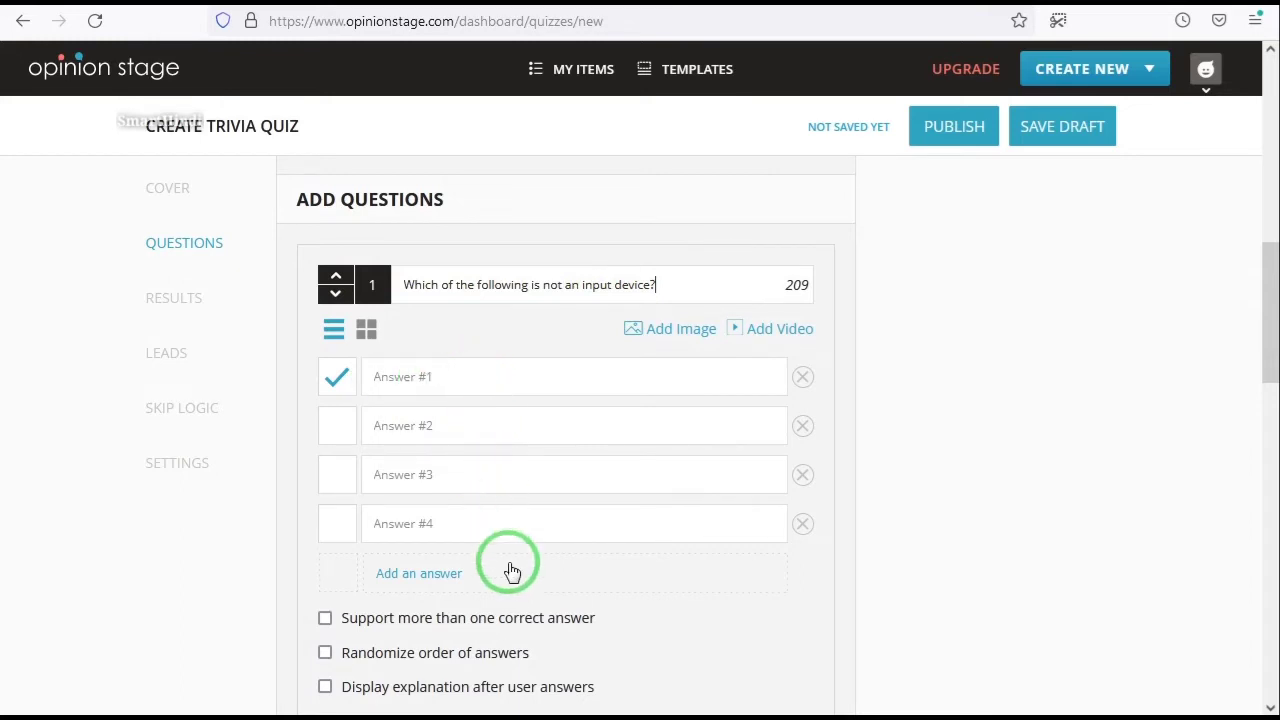
Step: Fill in the first question's answers as Mouse, Light pen, Keyboard and Pen, without a fifth field, and mark Pen as correct
click(425, 578)
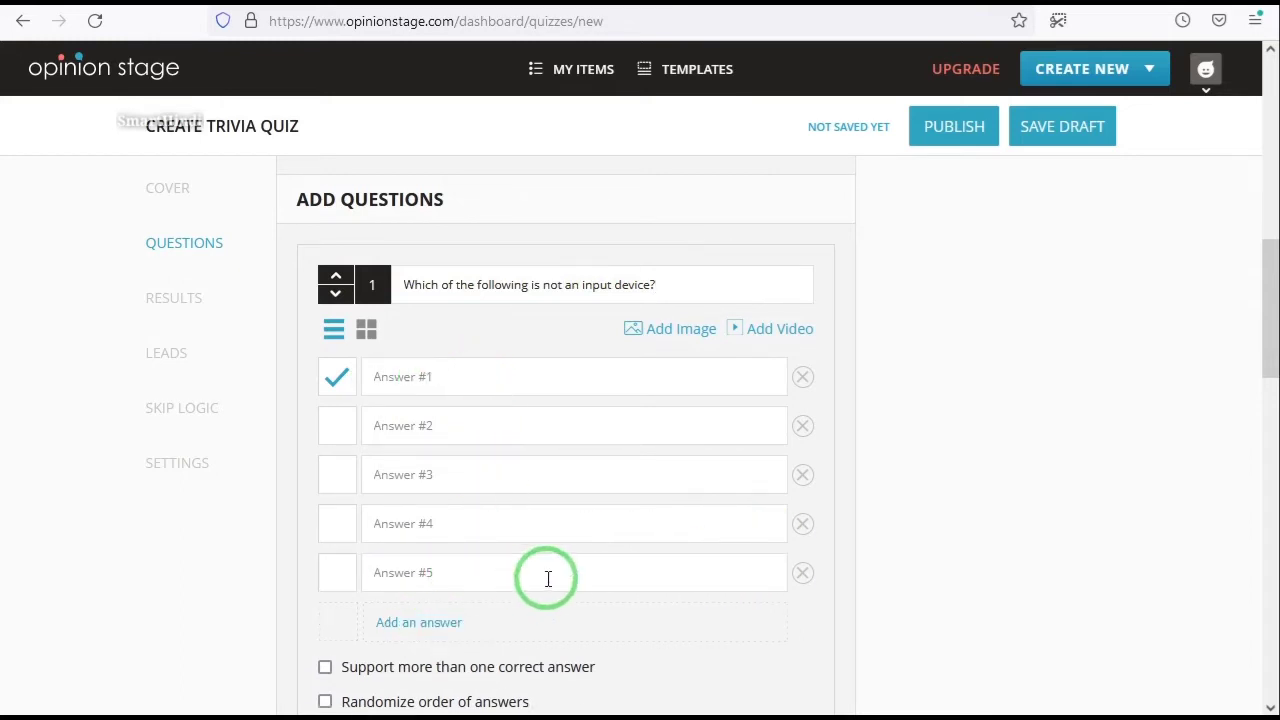
click(806, 577)
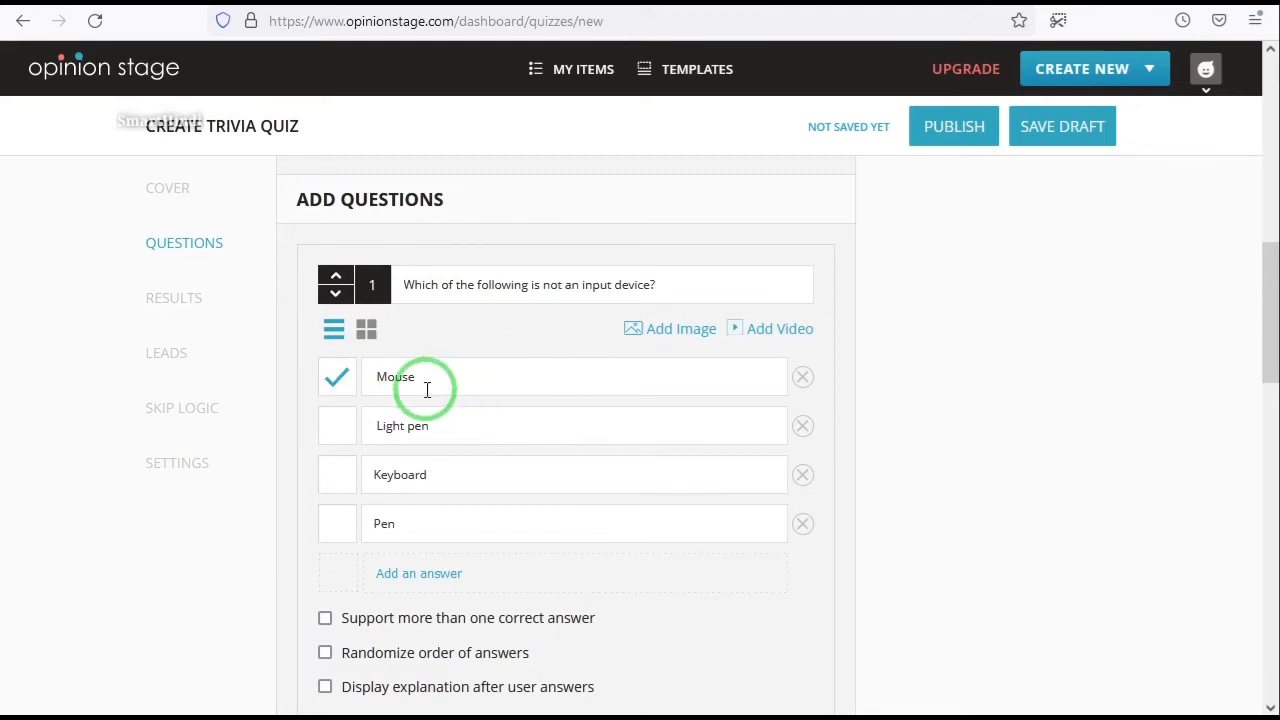
click(659, 286)
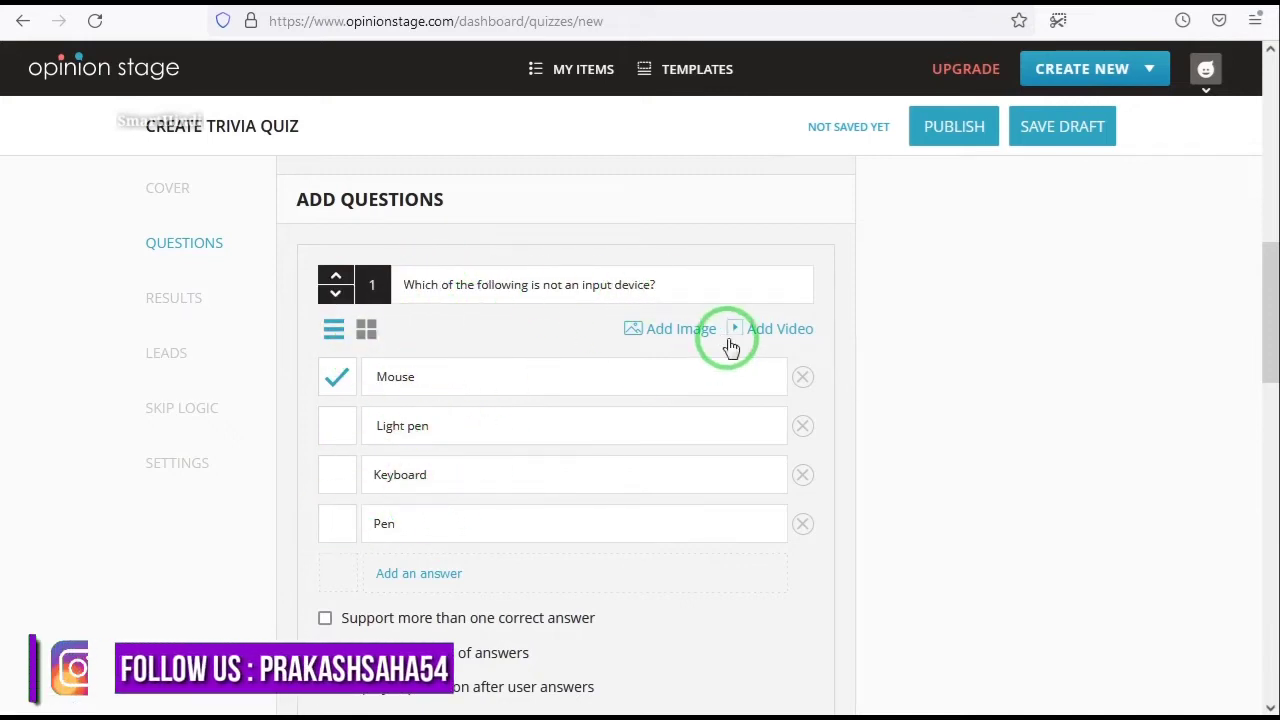
click(338, 528)
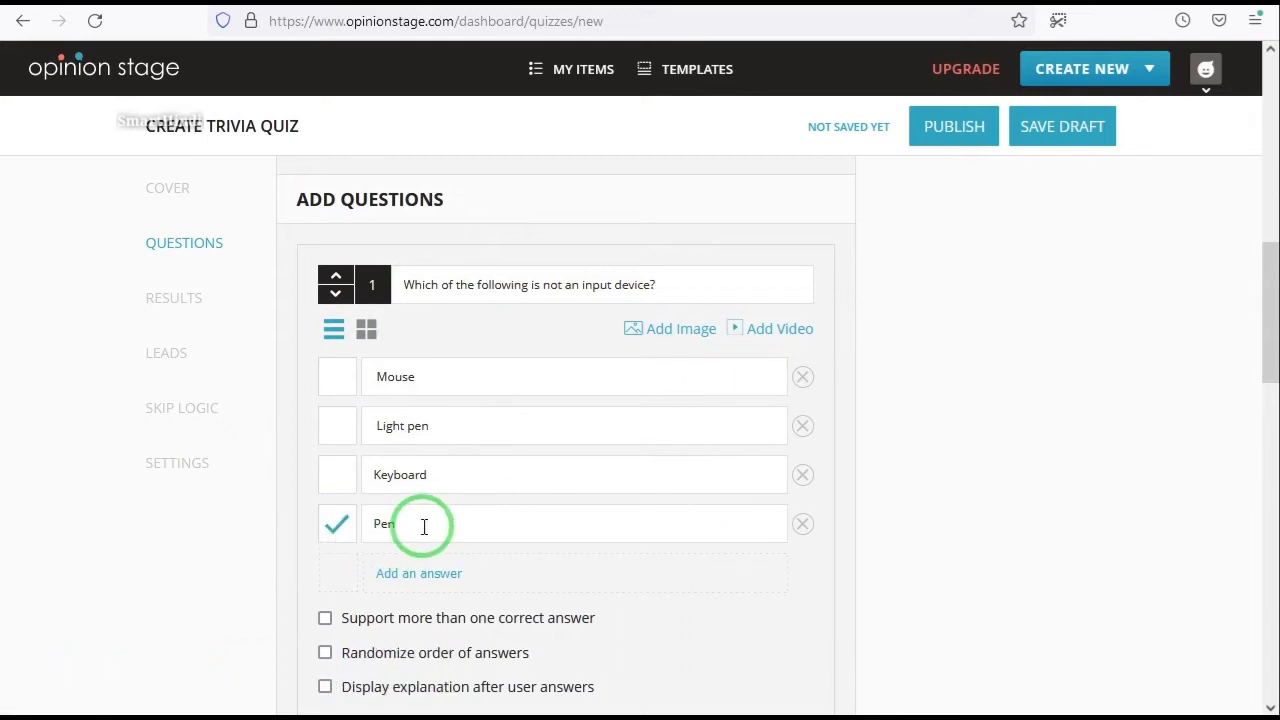
Step: Try supporting more than one correct answer and randomizing the answer order for the first question
scroll(548, 468, down, 3)
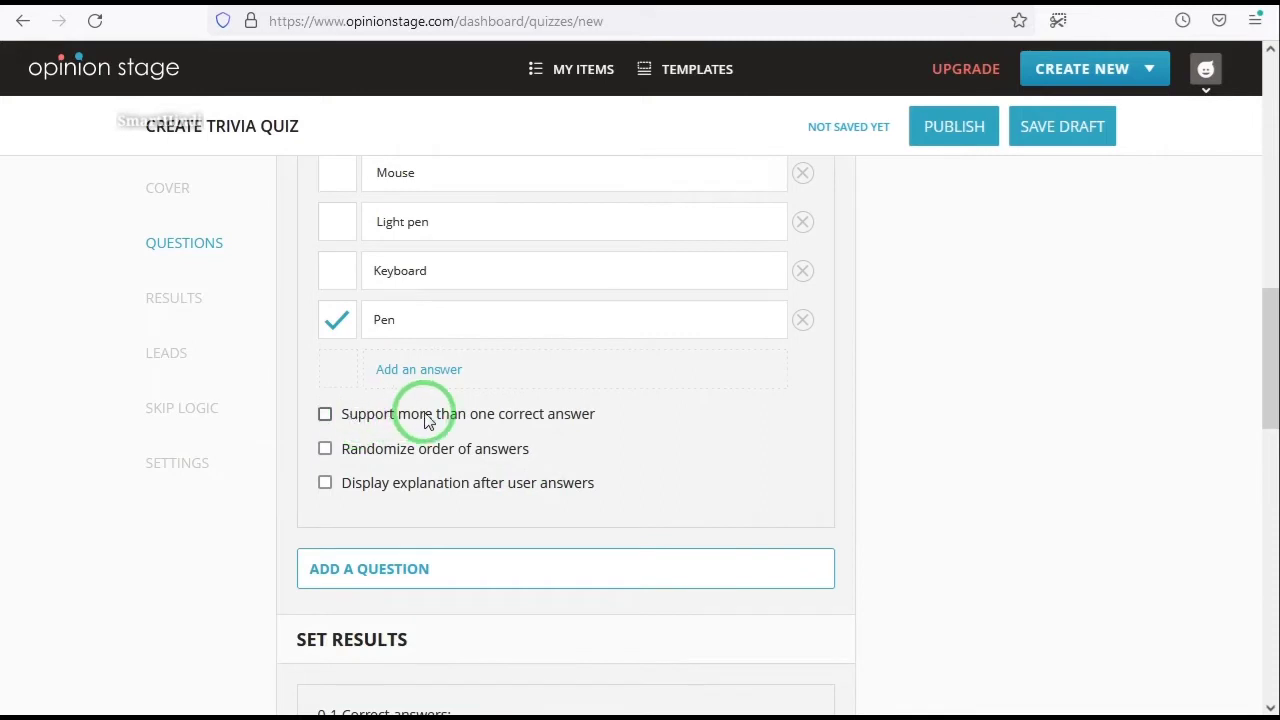
click(326, 416)
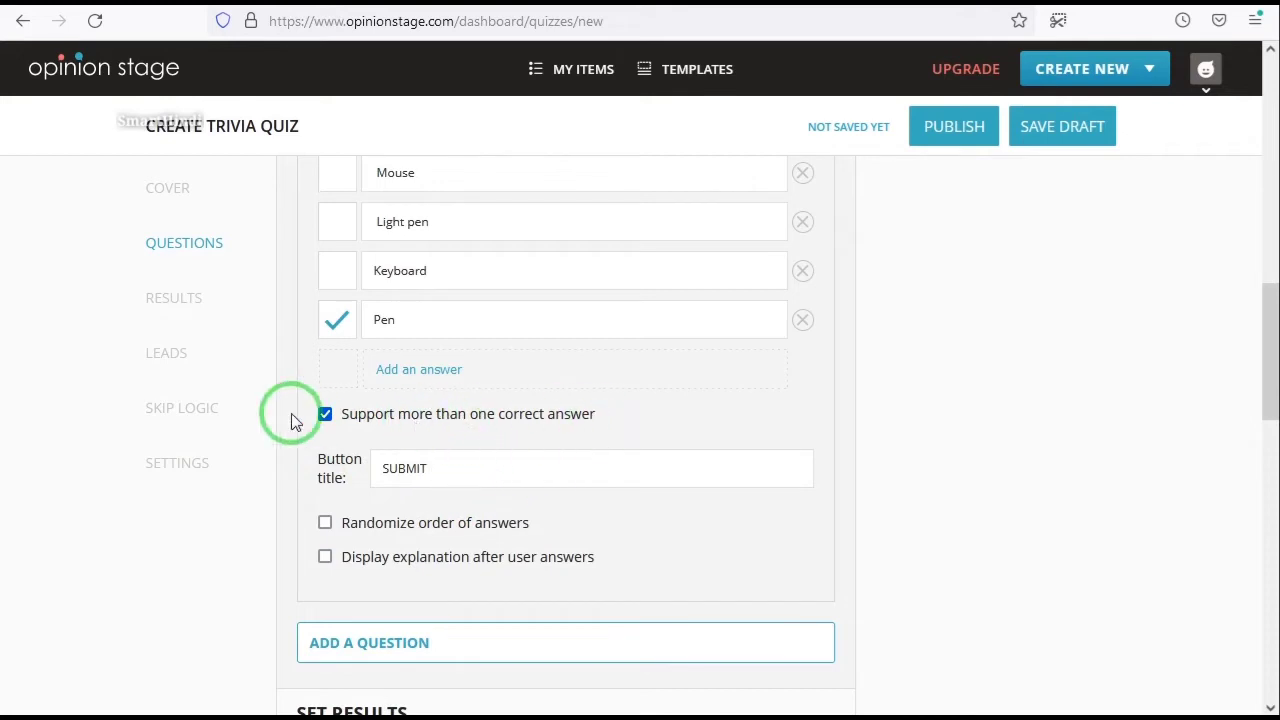
click(330, 420)
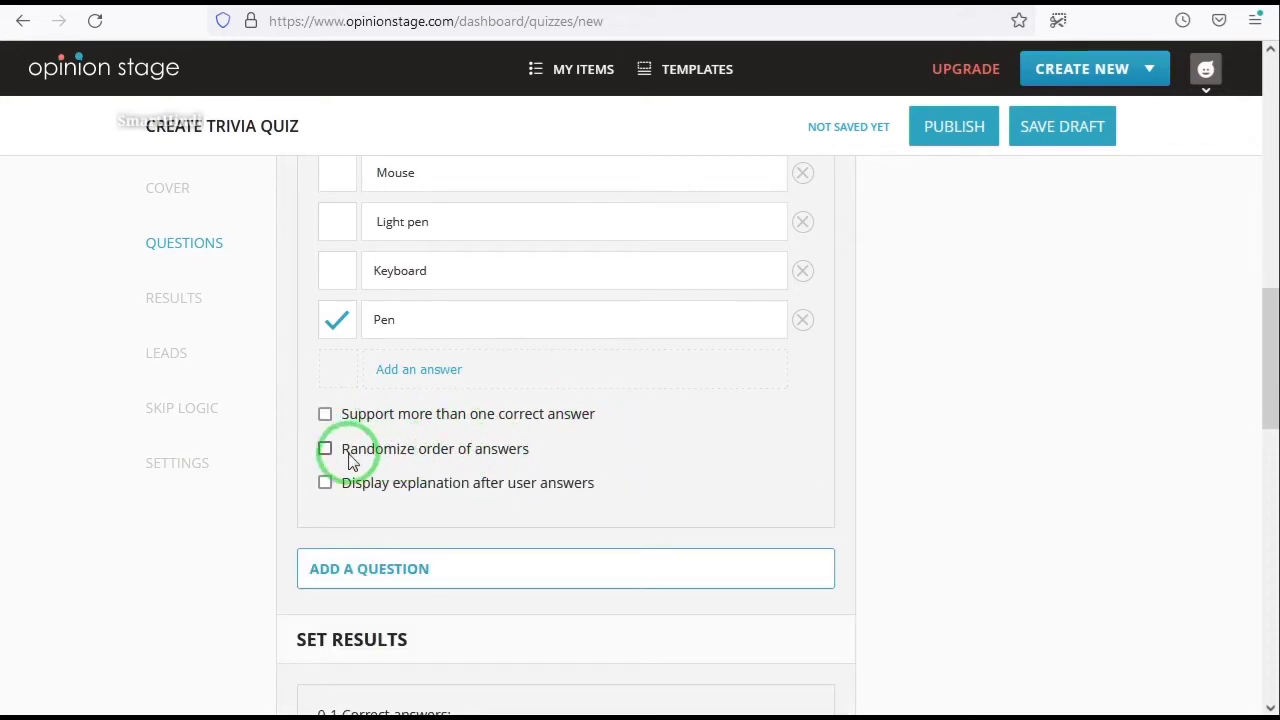
click(326, 450)
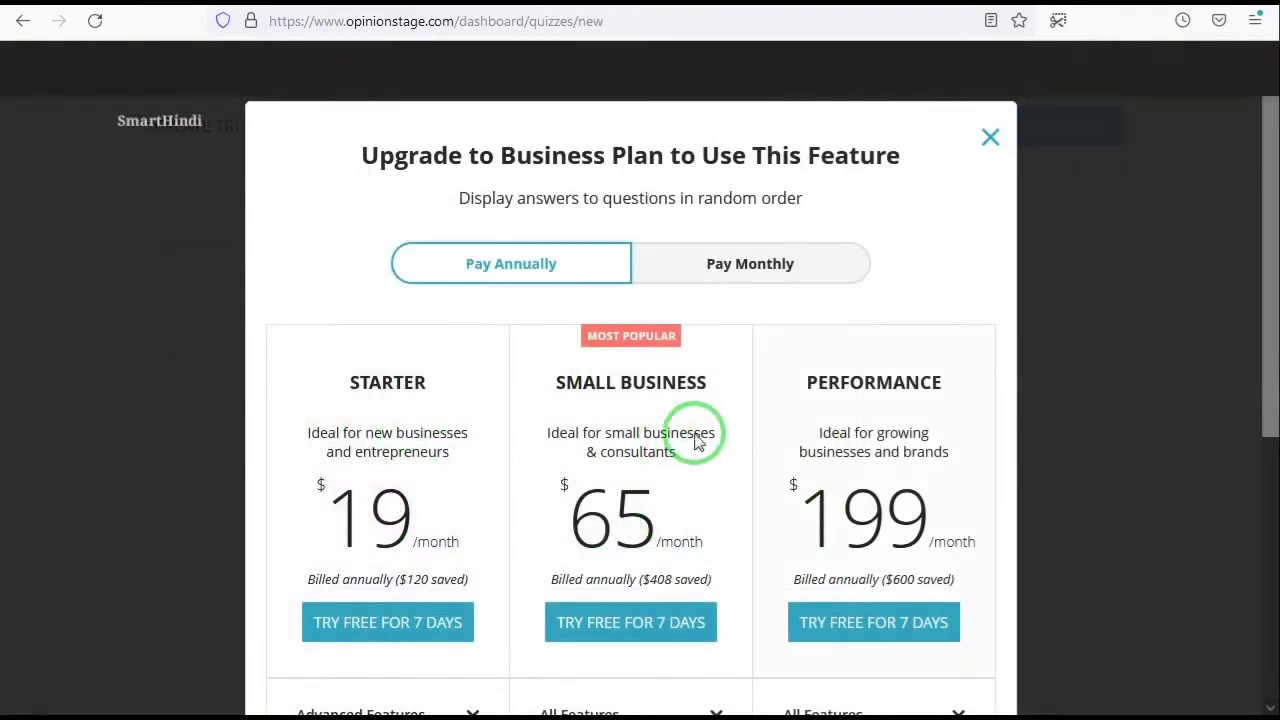
click(988, 137)
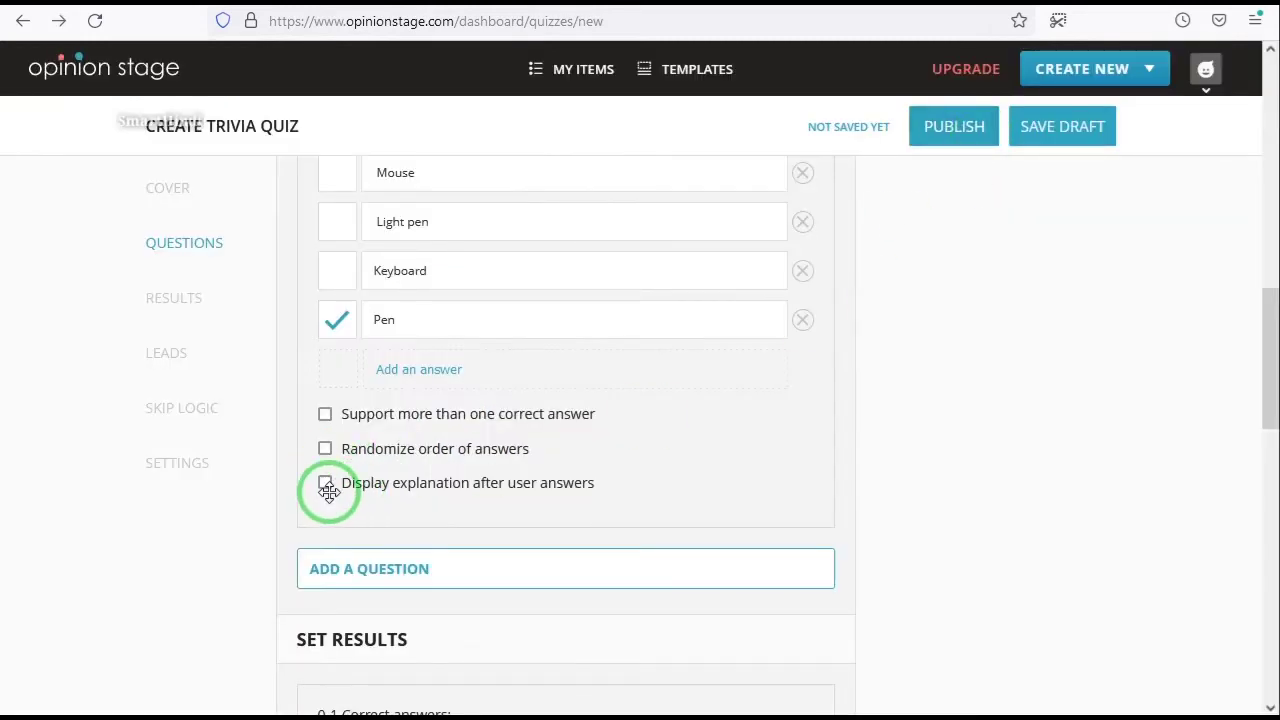
Step: Enable the explanation after user answers for the first question and enter "Pen not A Input Device For Computer"
click(398, 490)
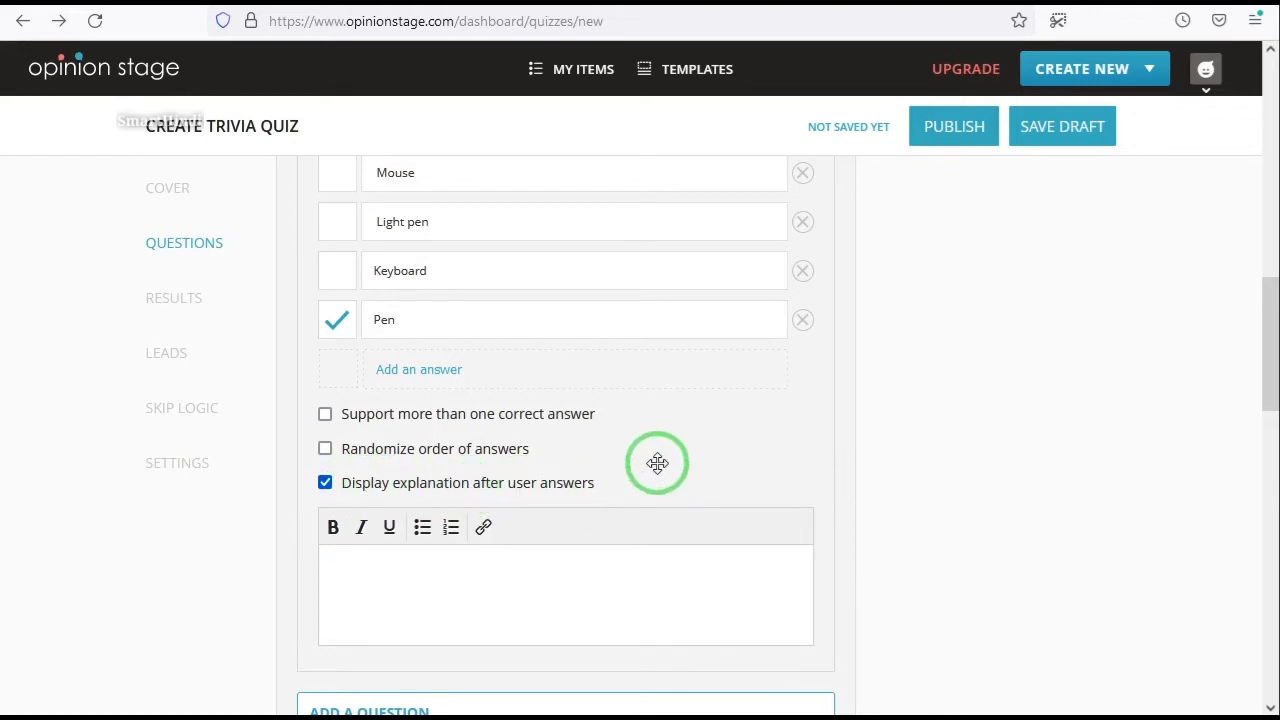
scroll(643, 460, down, 2)
click(366, 455)
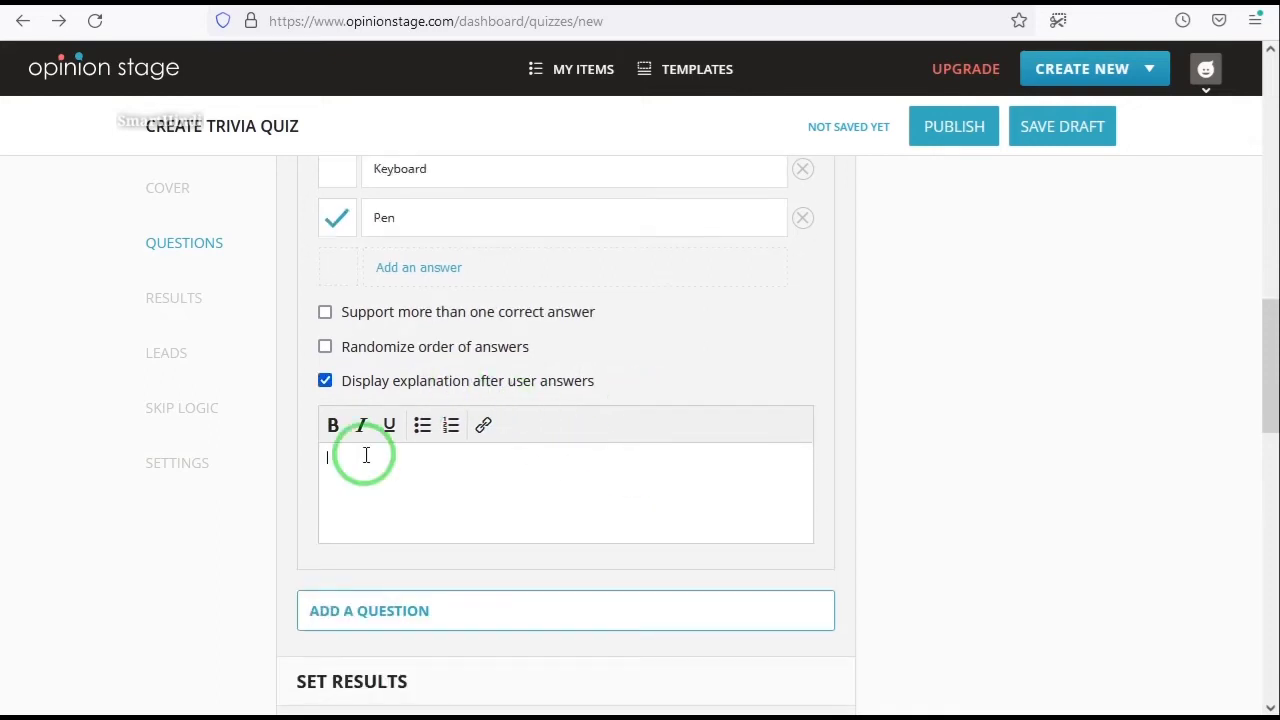
text(Pen not A Input Device For Computer)
mouse_move(566, 463)
mouse_down()
mouse_move(462, 460)
mouse_move(583, 474)
mouse_up()
click(531, 474)
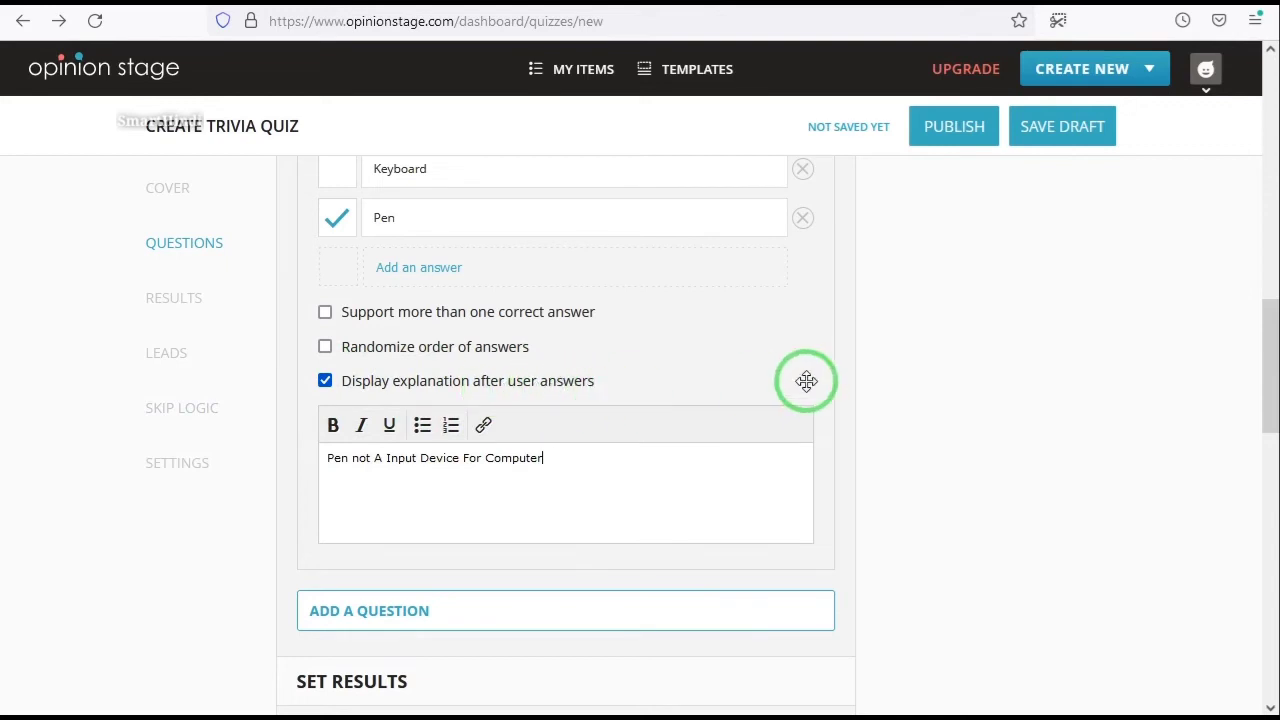
Step: Add a second question with the text "1 GB is equal to ?"
scroll(650, 380, down, 2)
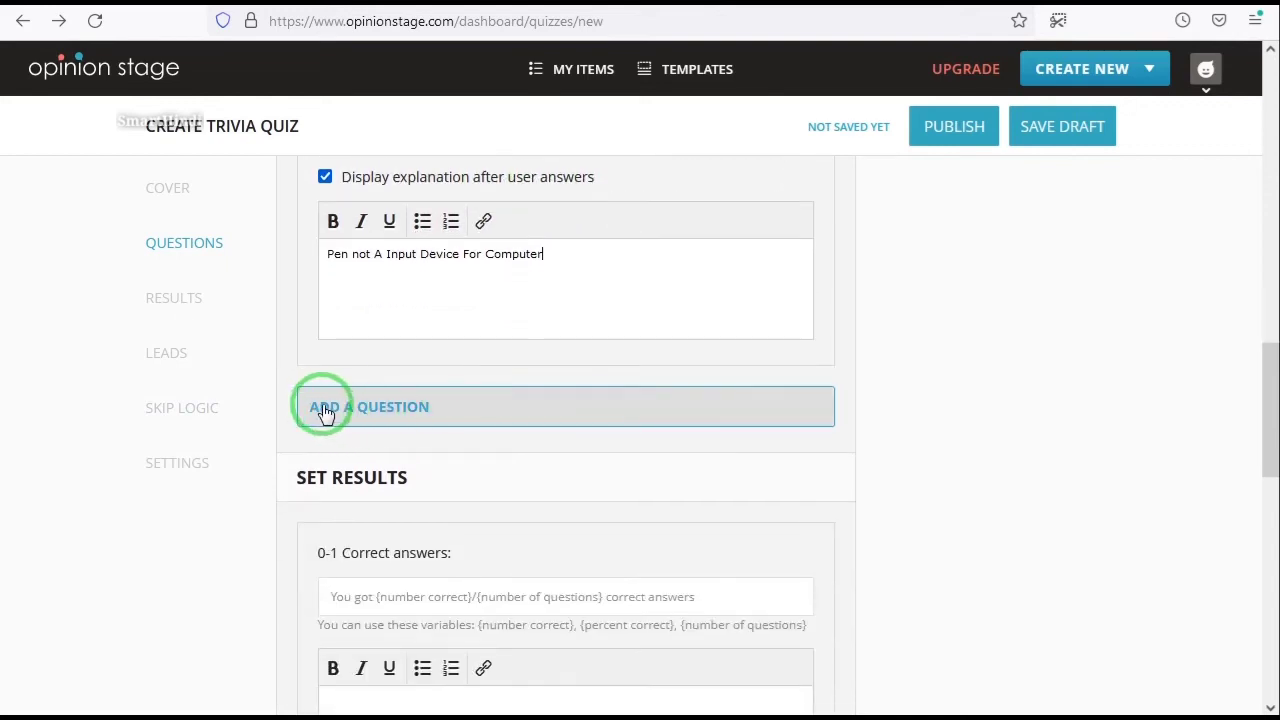
click(378, 414)
click(428, 435)
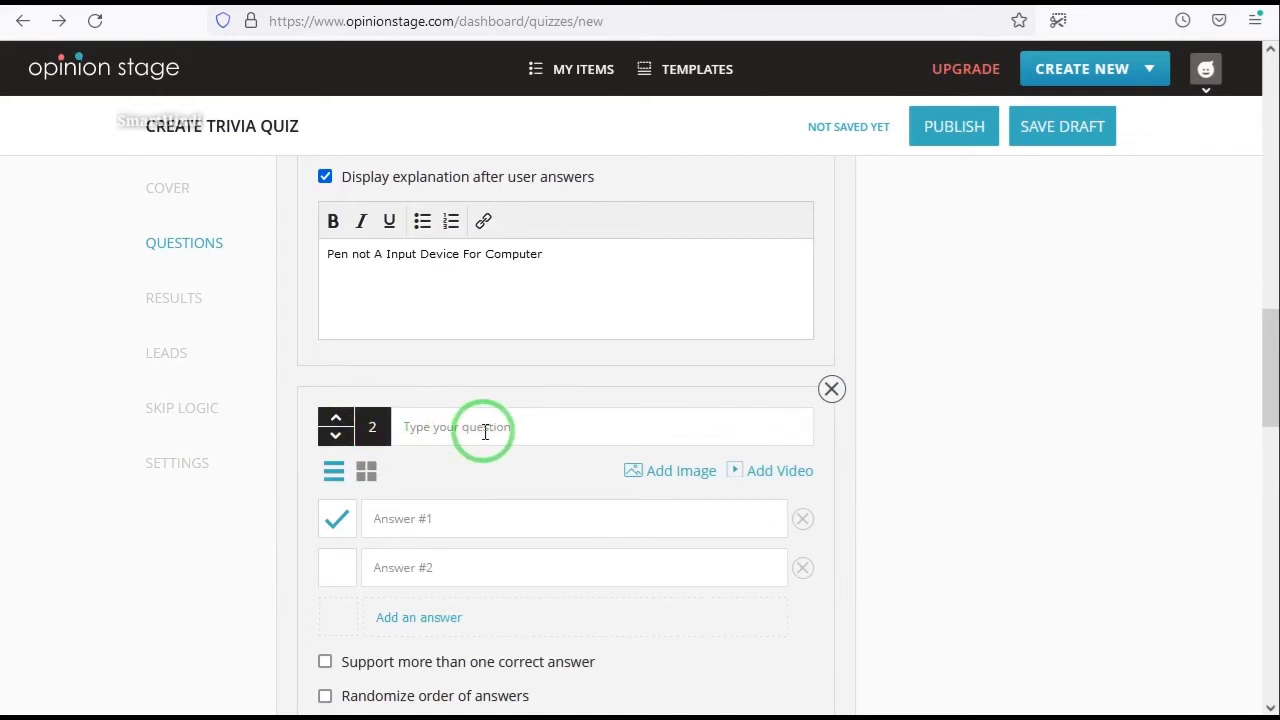
text(1 GB is equal to ?)
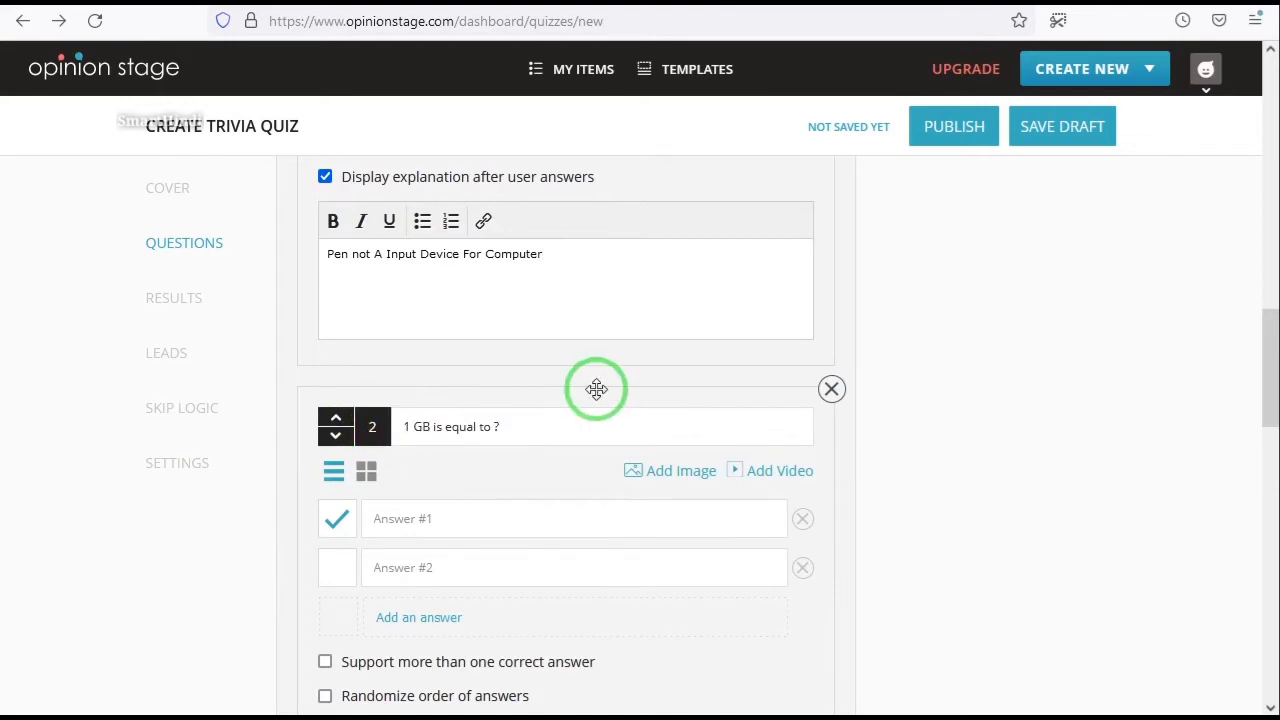
drag(405, 430, 491, 434)
click(449, 434)
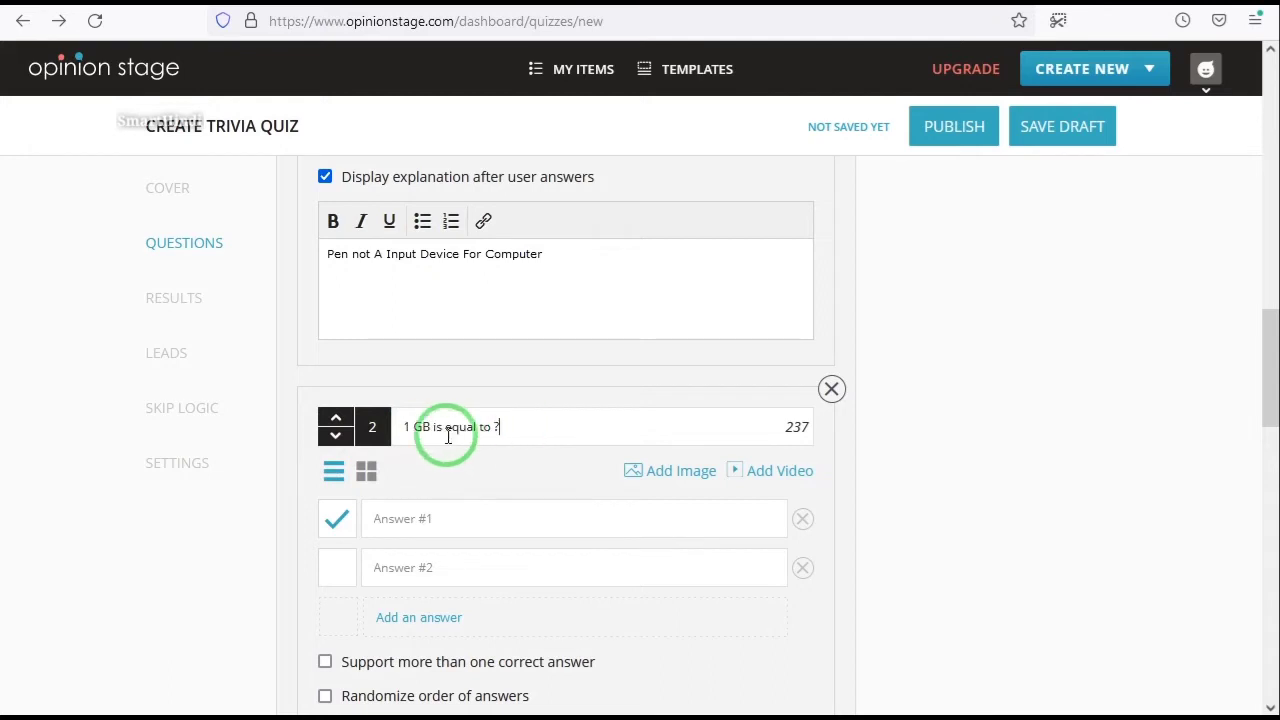
Step: Give the second question four answers, 230 bits, 230 bytes, 220 bits and 32 bits, and mark 230 bytes as correct
click(458, 527)
scroll(560, 517, down, 2)
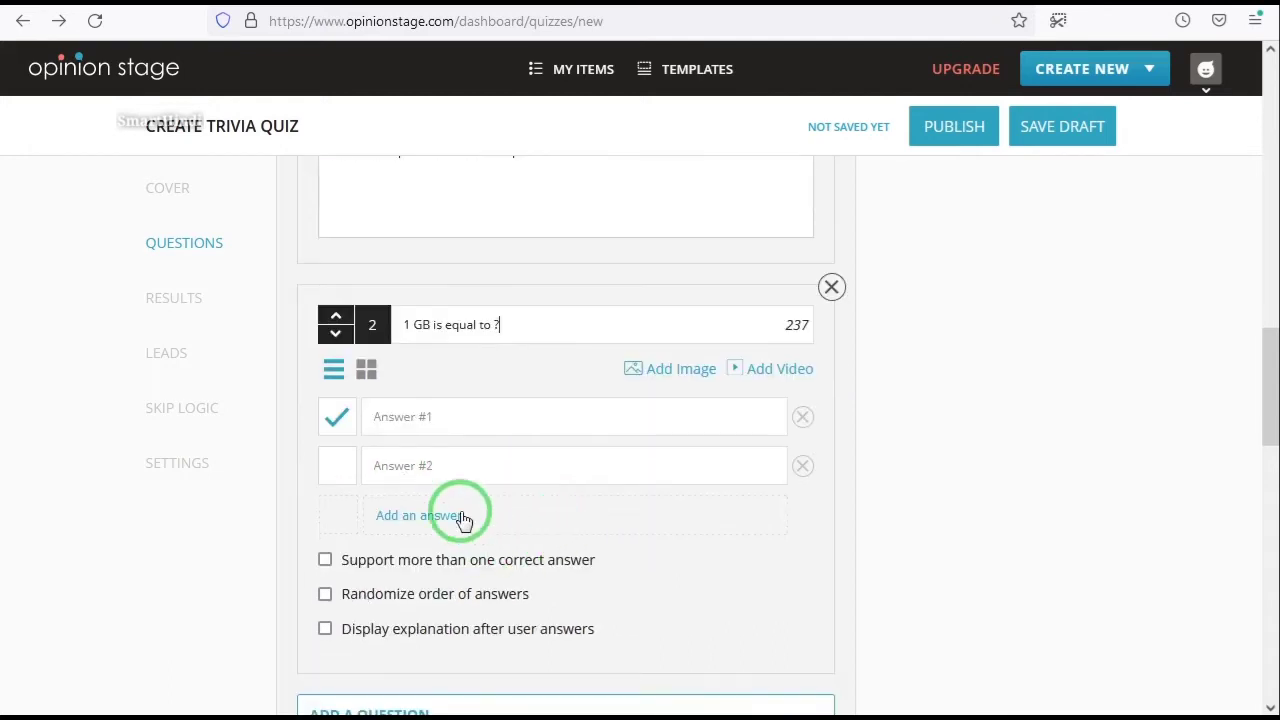
click(429, 516)
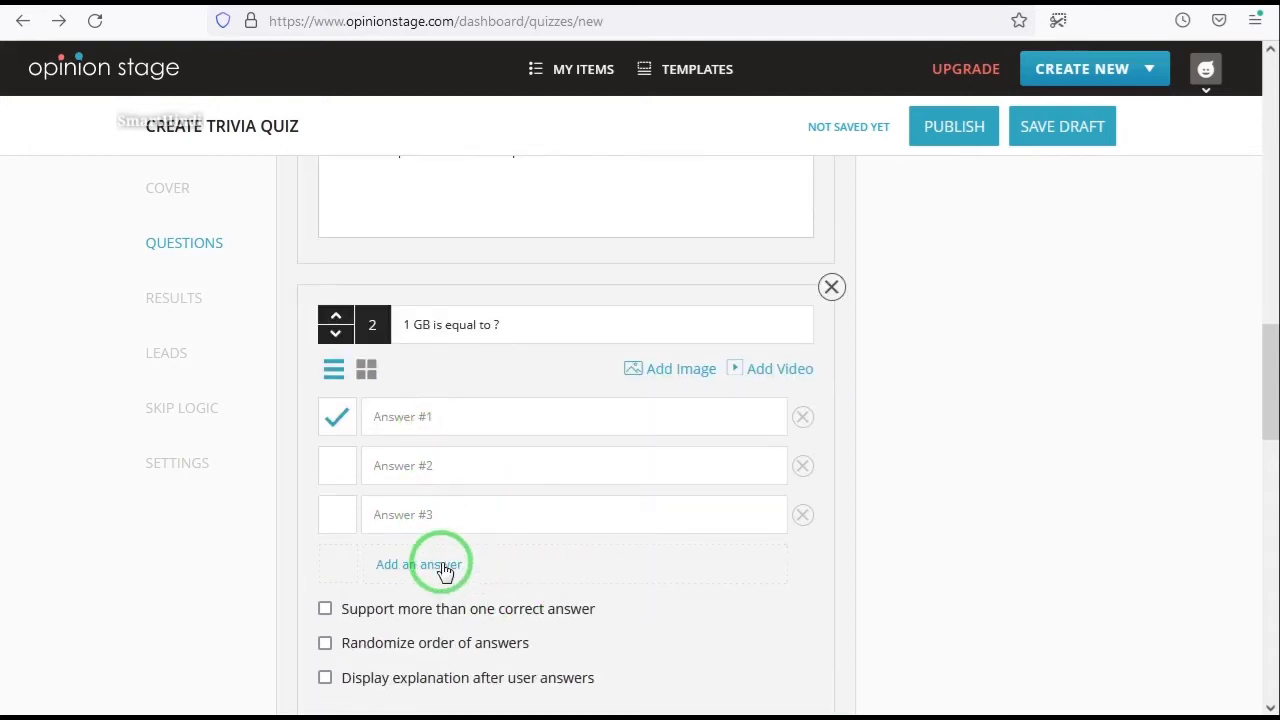
click(437, 563)
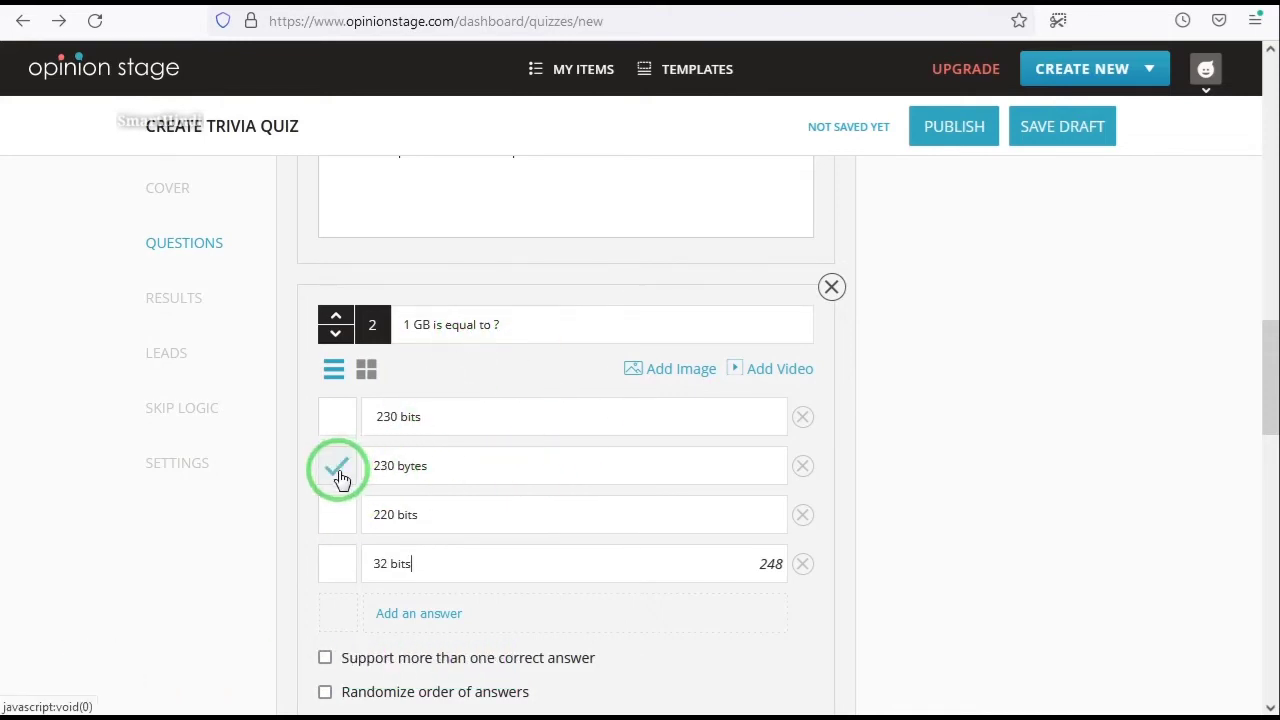
Step: Mark 230 bytes as the second question's correct answer and try displaying an explanation after user answers
click(338, 472)
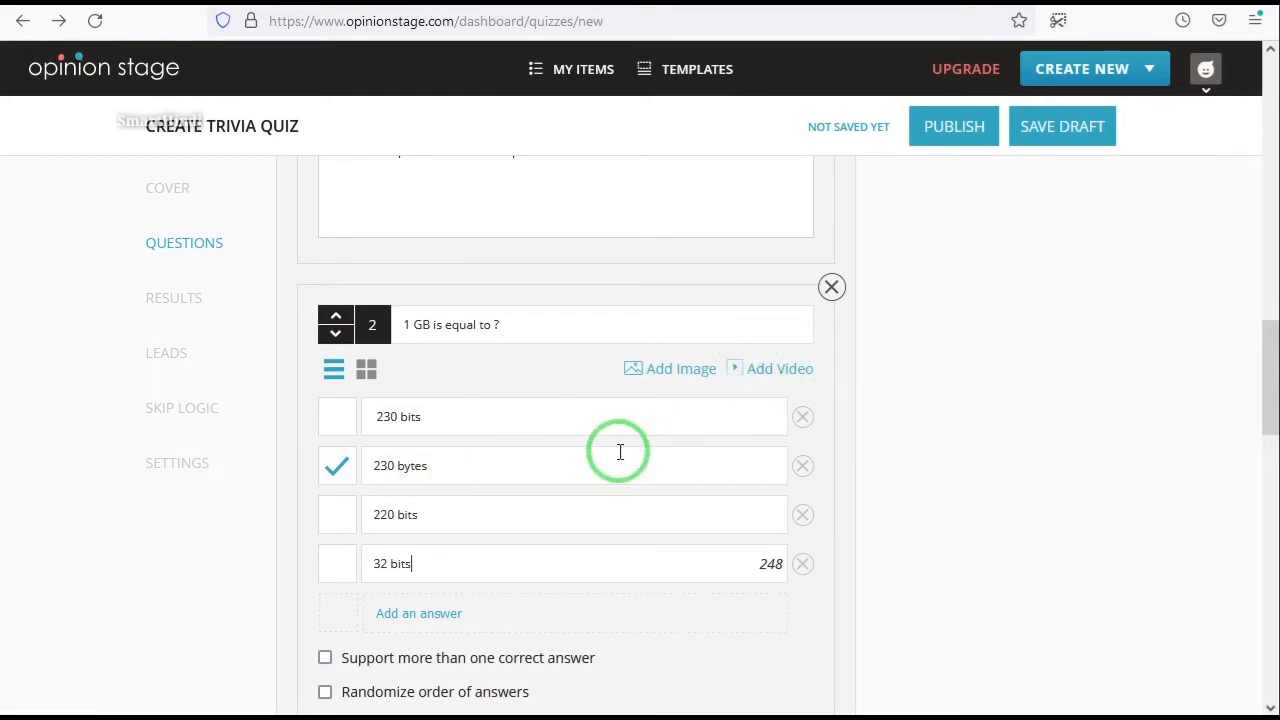
scroll(620, 452, down, 2)
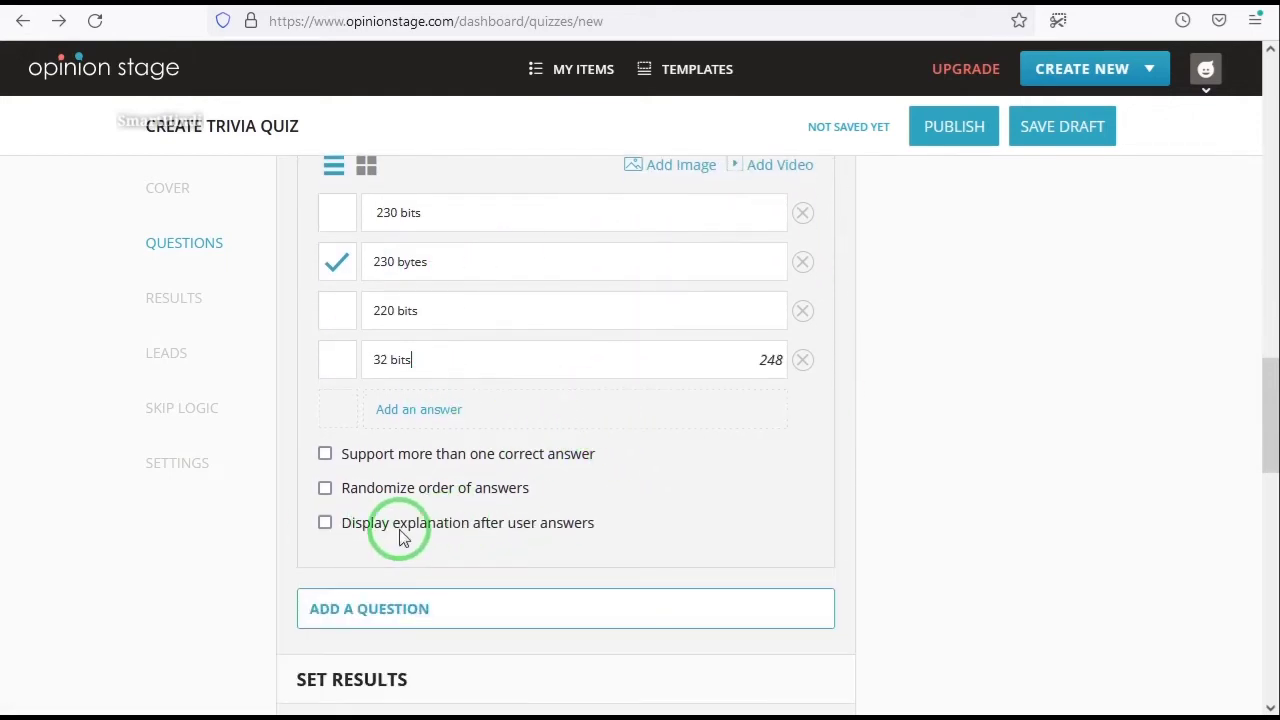
click(325, 523)
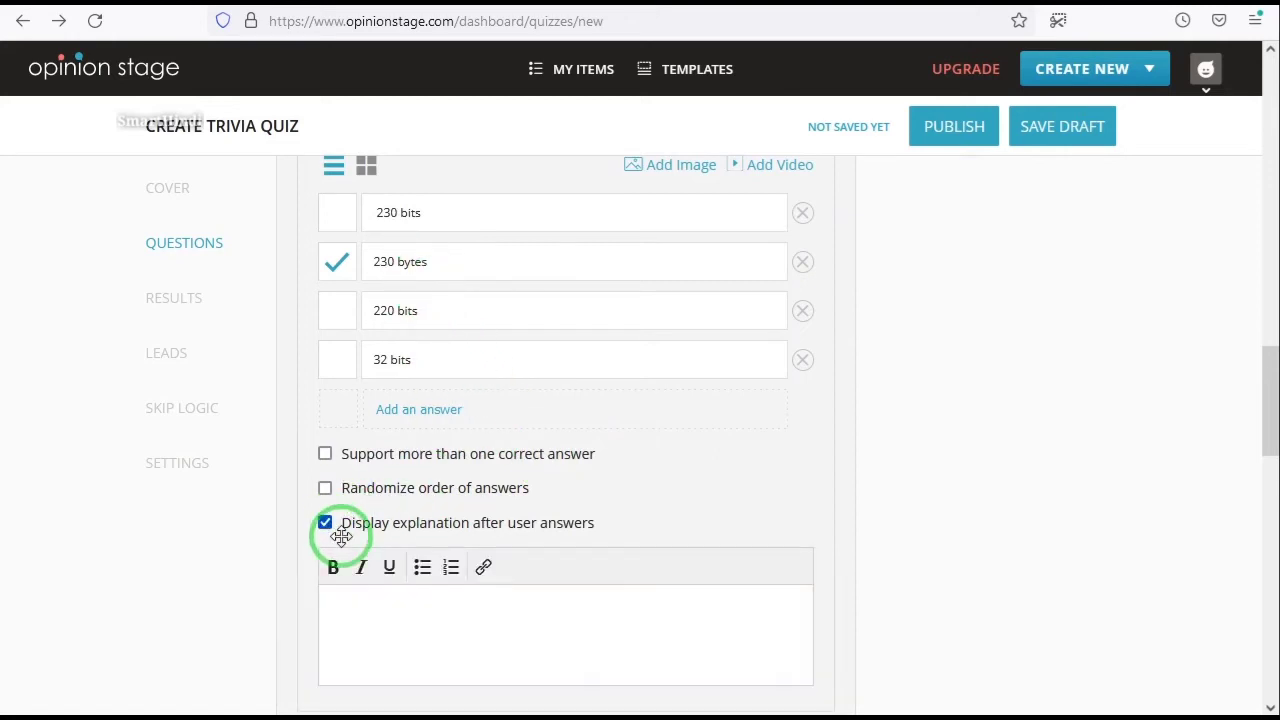
Step: Add a third question, "Which one of the following is different from other members ?", with the answers Google, Windows, Linux and Java
click(443, 623)
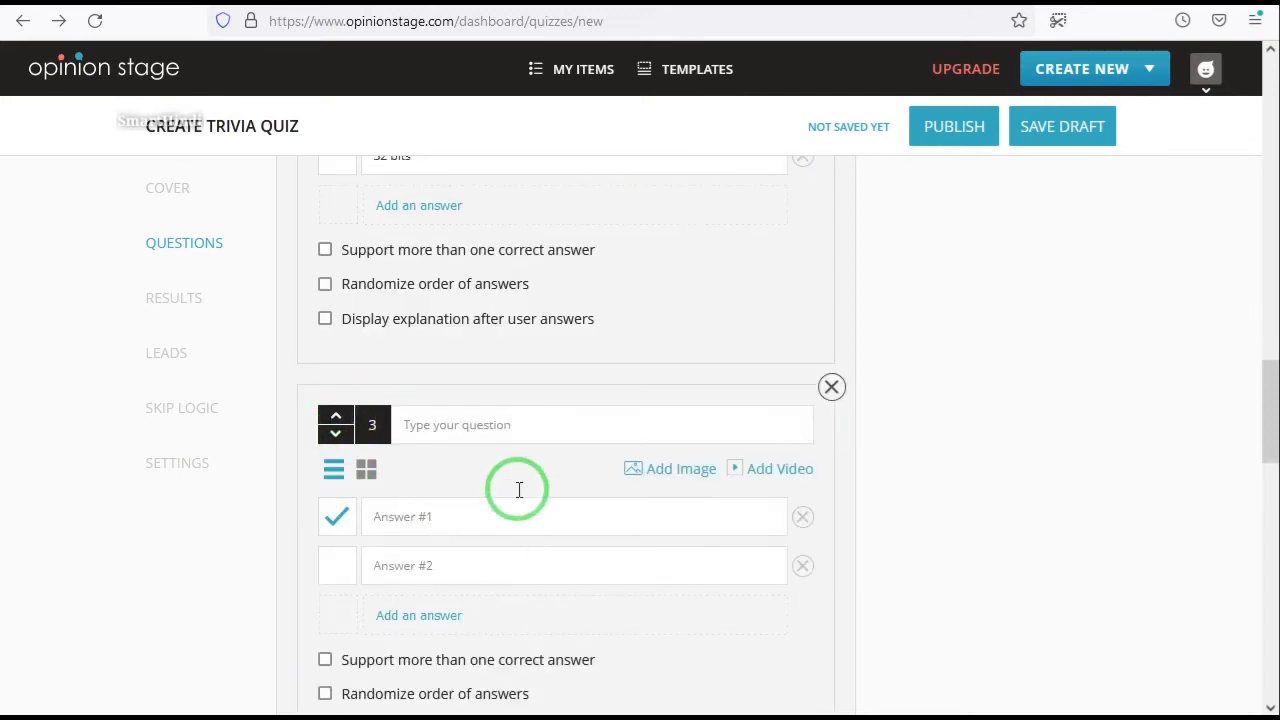
click(434, 428)
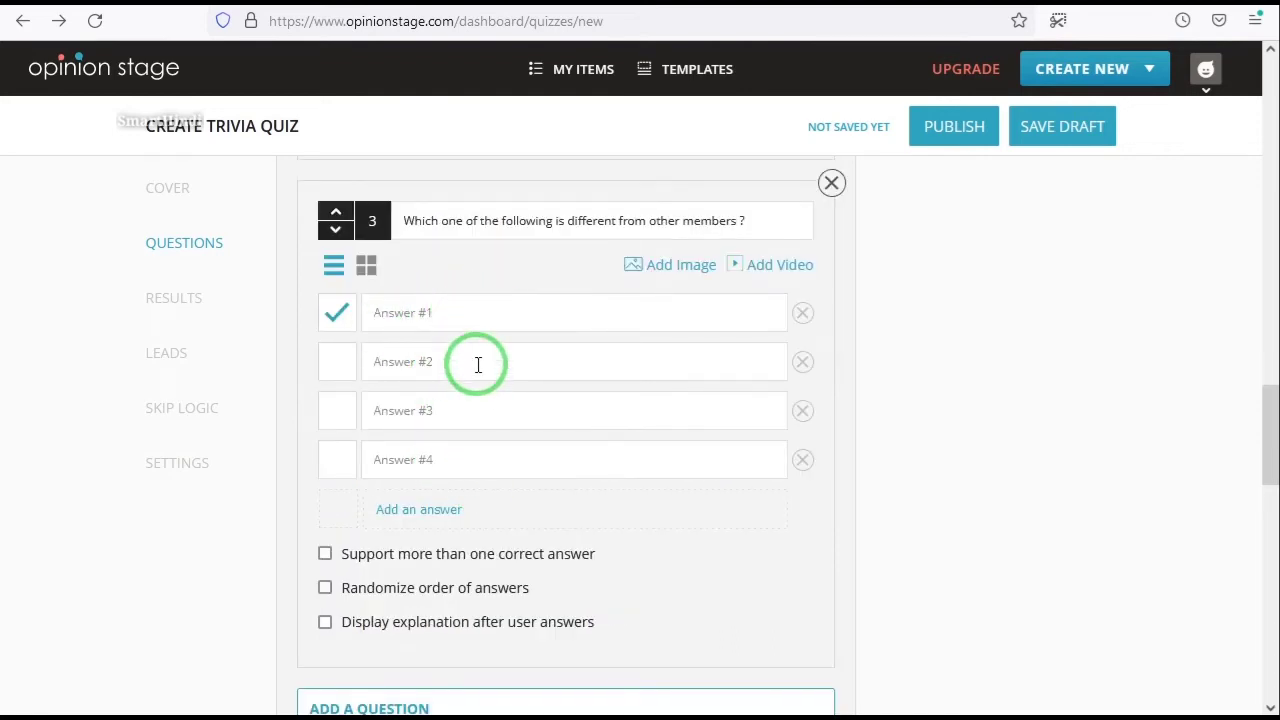
text(r)
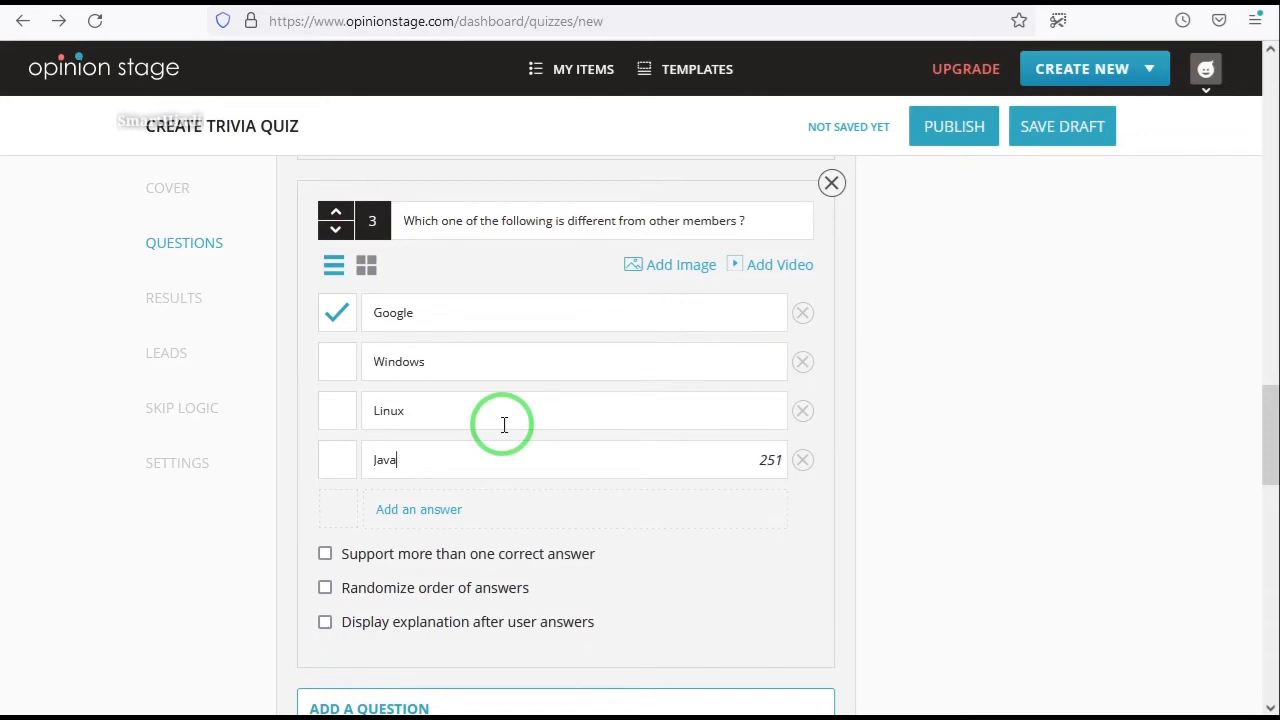
Step: Enter "Hello,, I Think You Need More Computer Knowledge" as the result message for 0-2 correct answers
scroll(504, 424, down, 5)
click(420, 511)
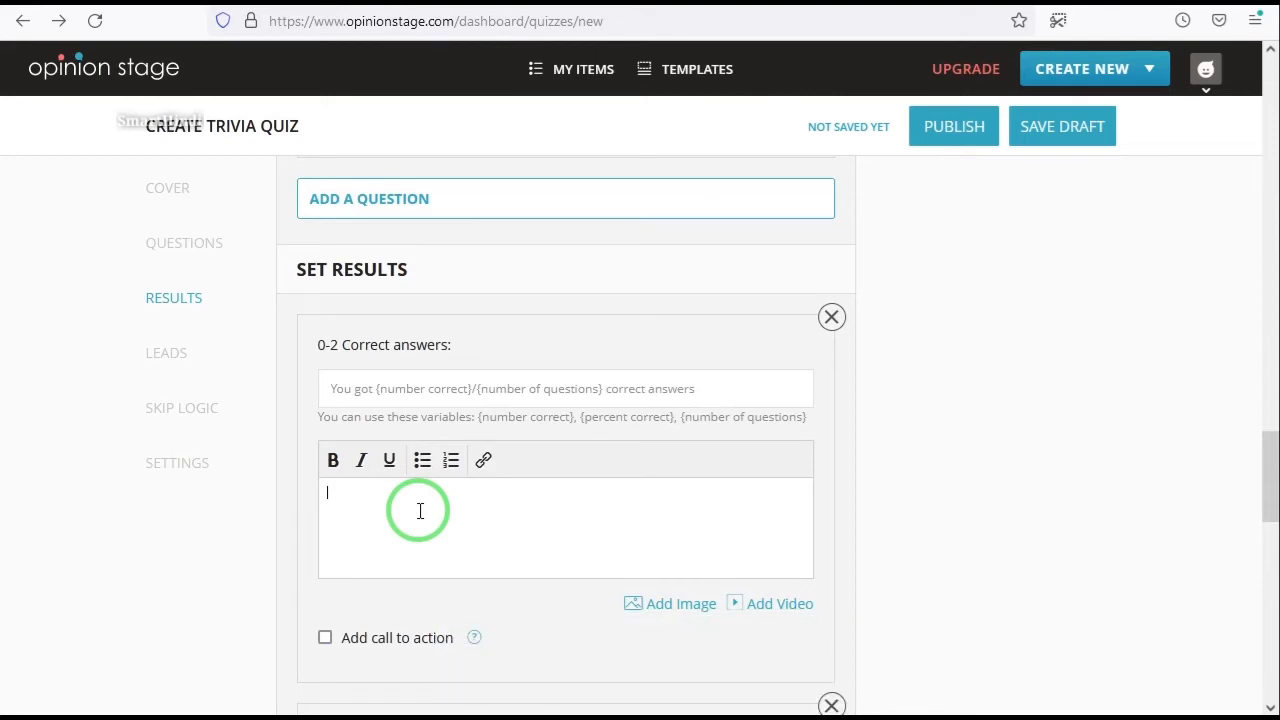
text(Hello,, I Think You Need More Computer)
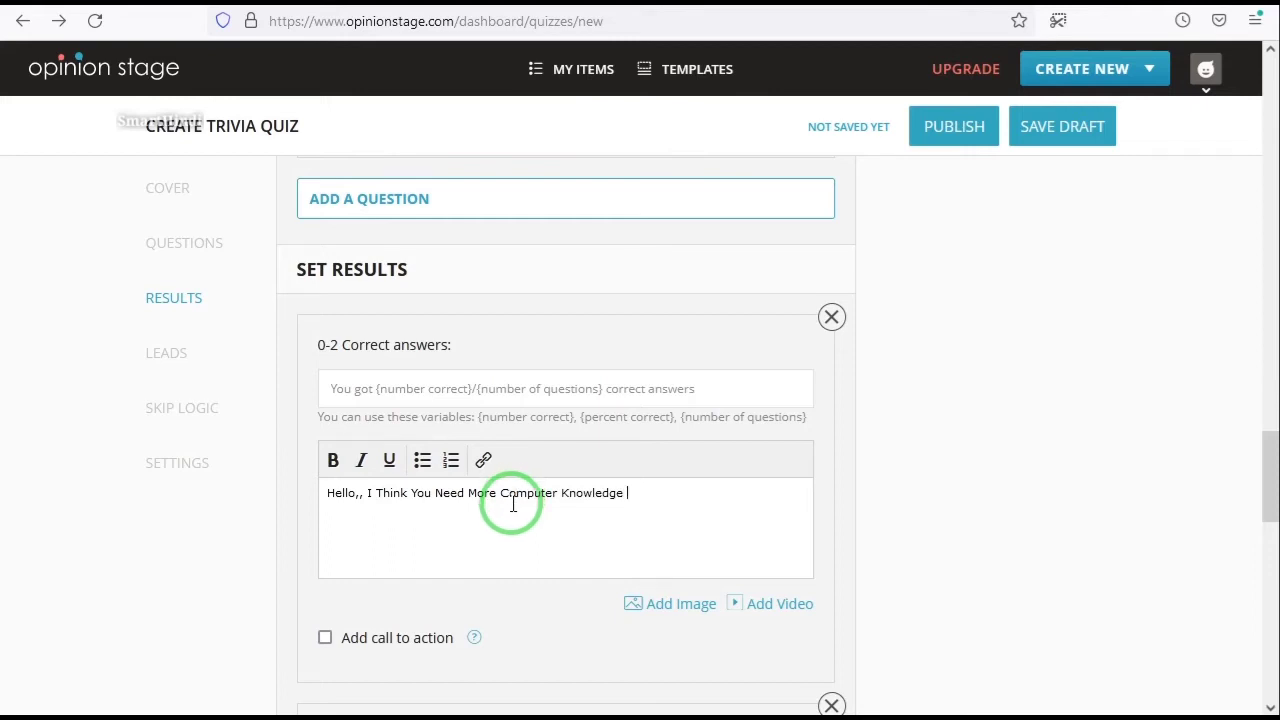
Step: Enter "Congratulations,,, You Did it Good Job" as the result message for 3 correct answers
scroll(460, 500, down, 4)
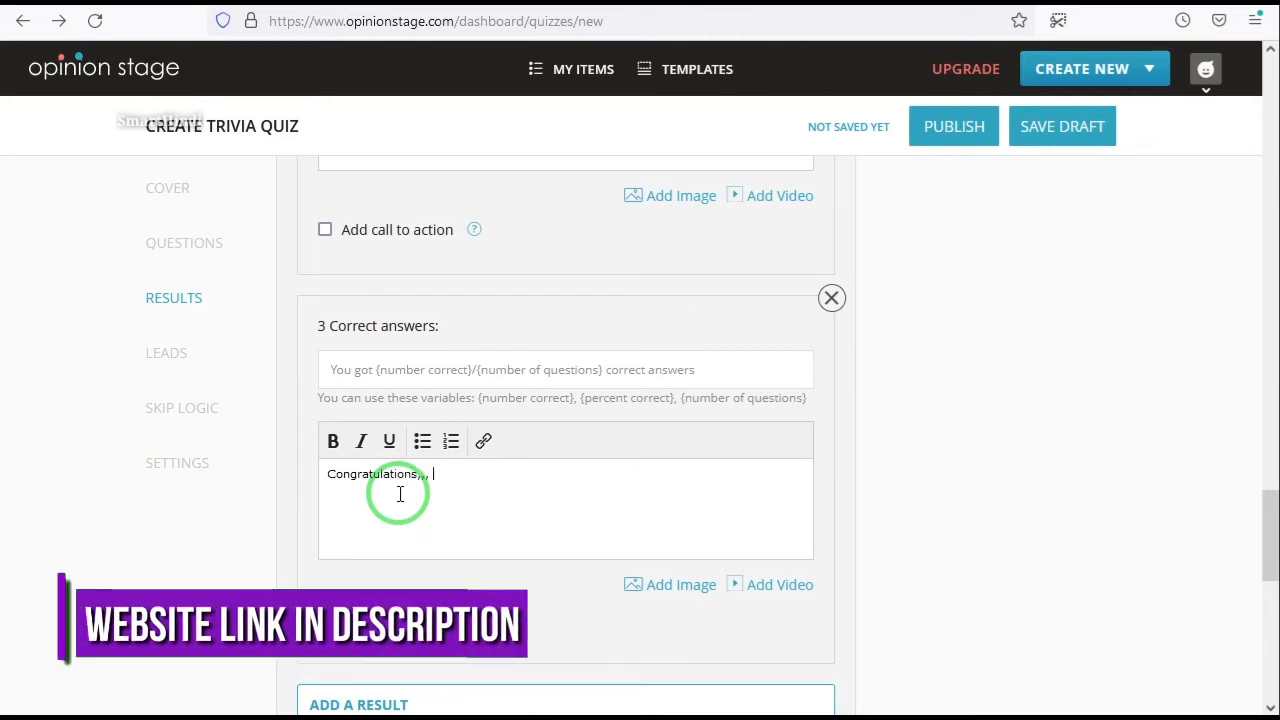
text(You Did it Good Job)
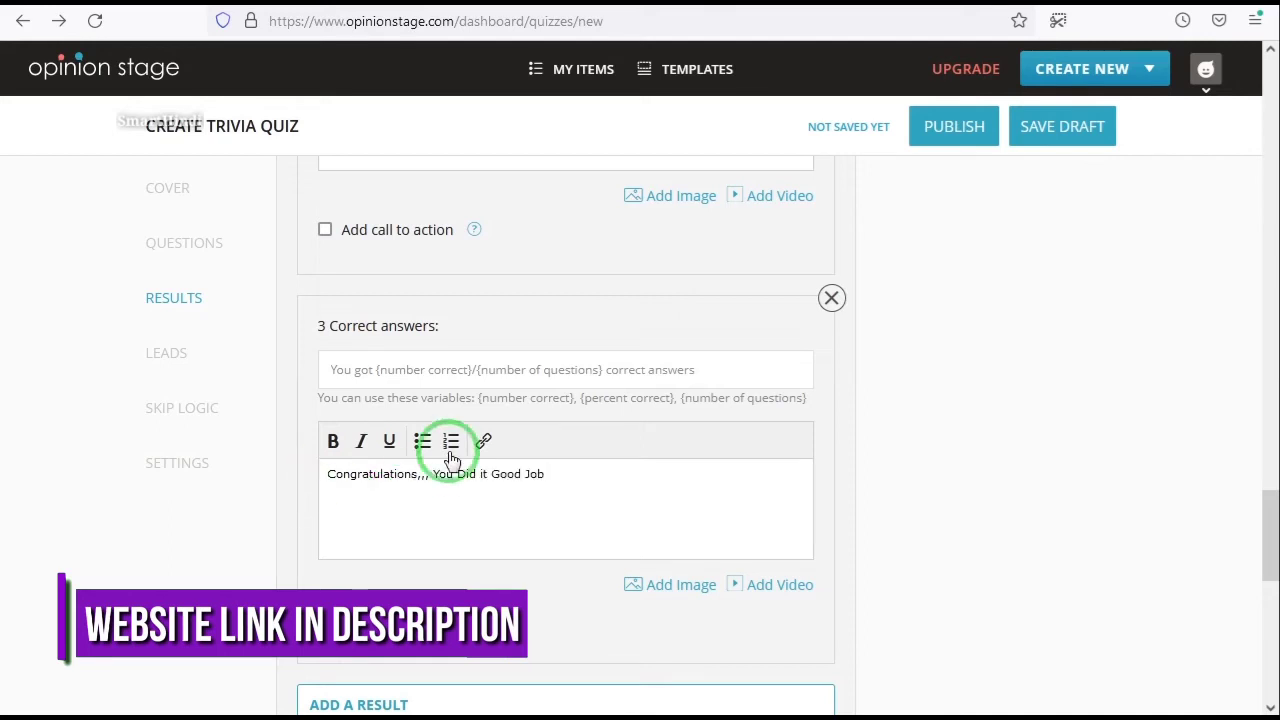
drag(312, 330, 457, 329)
click(471, 409)
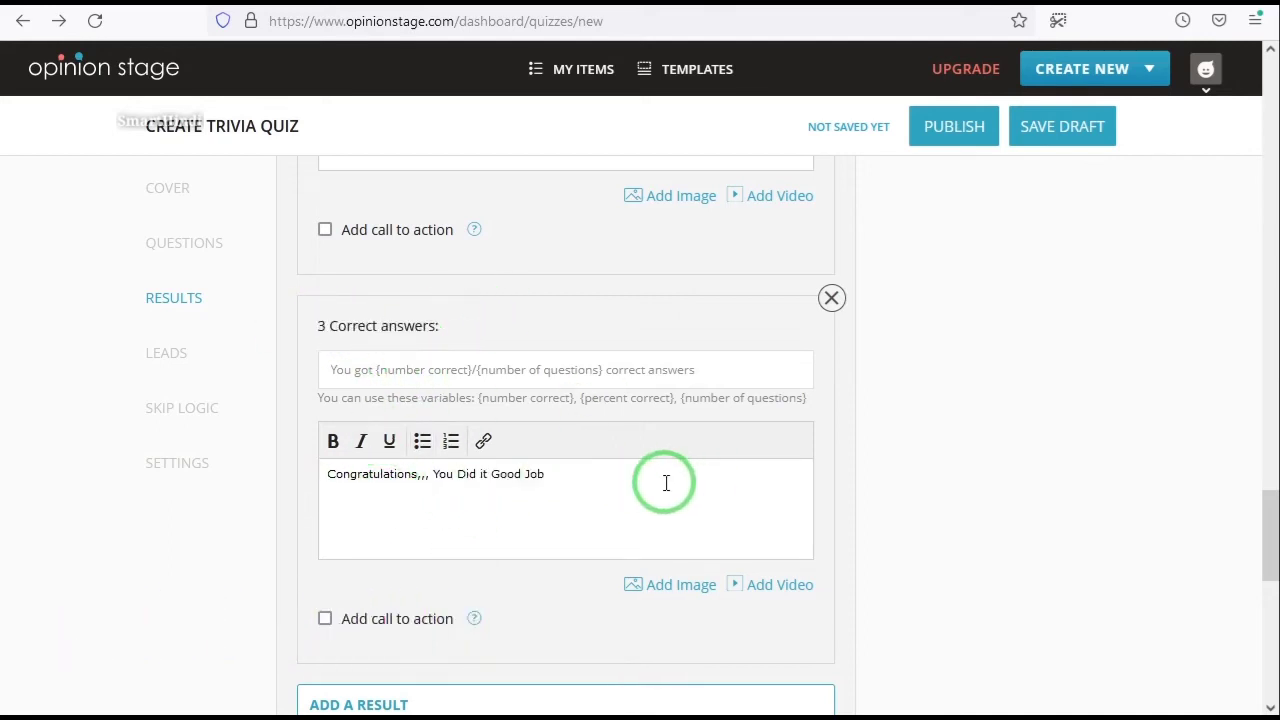
Step: Try the quiz settings for removing "Start again", hiding correct/incorrect indicators, adding a timer and auto-scrolling to top
scroll(666, 483, down, 3)
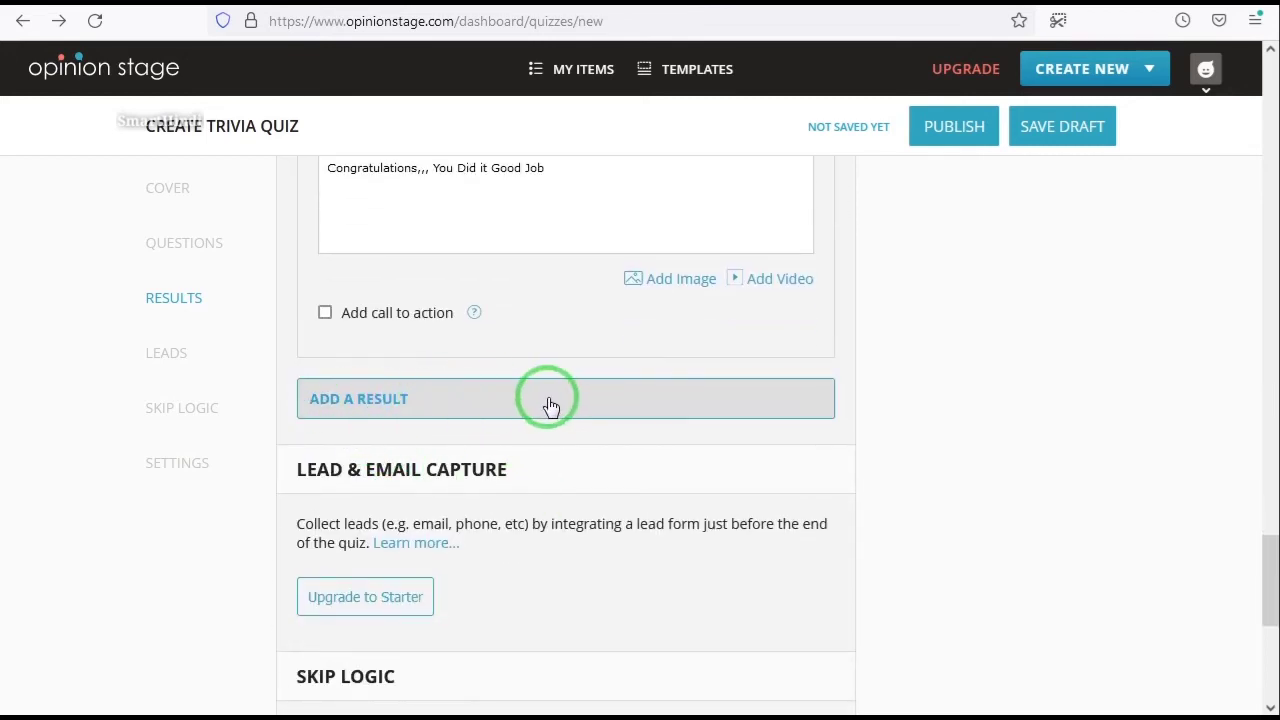
scroll(548, 414, down, 1)
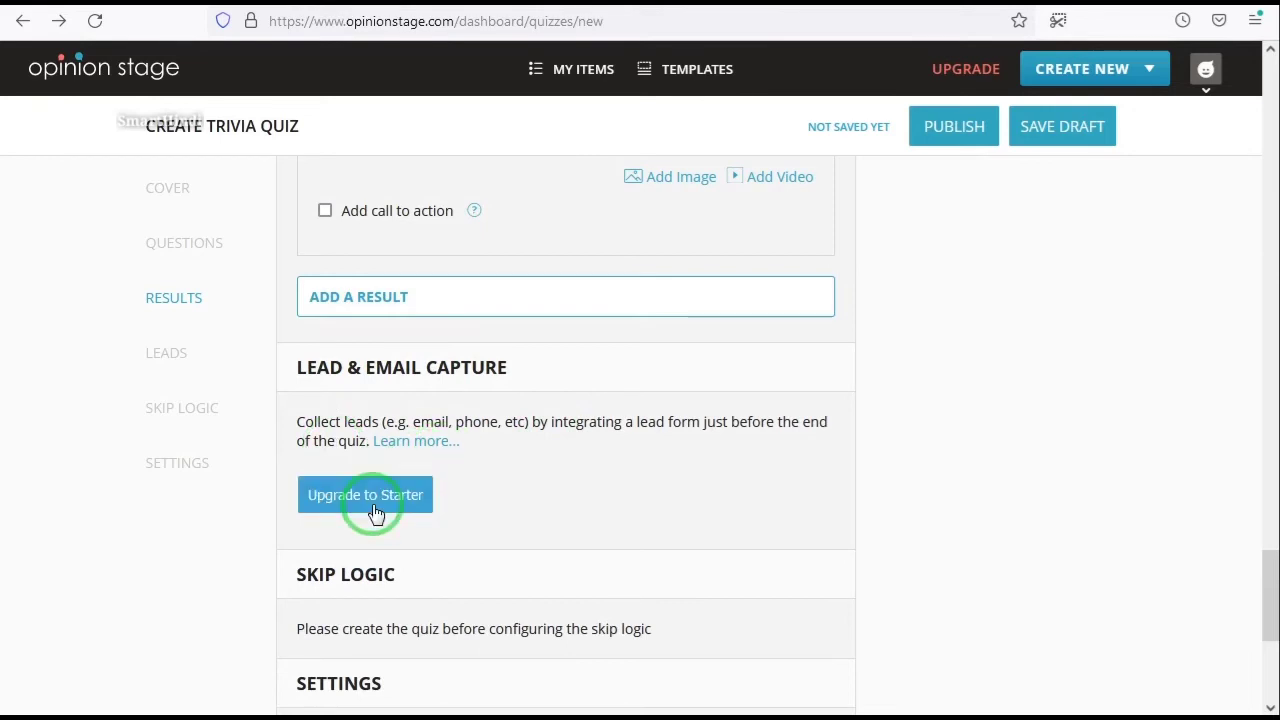
scroll(533, 470, down, 4)
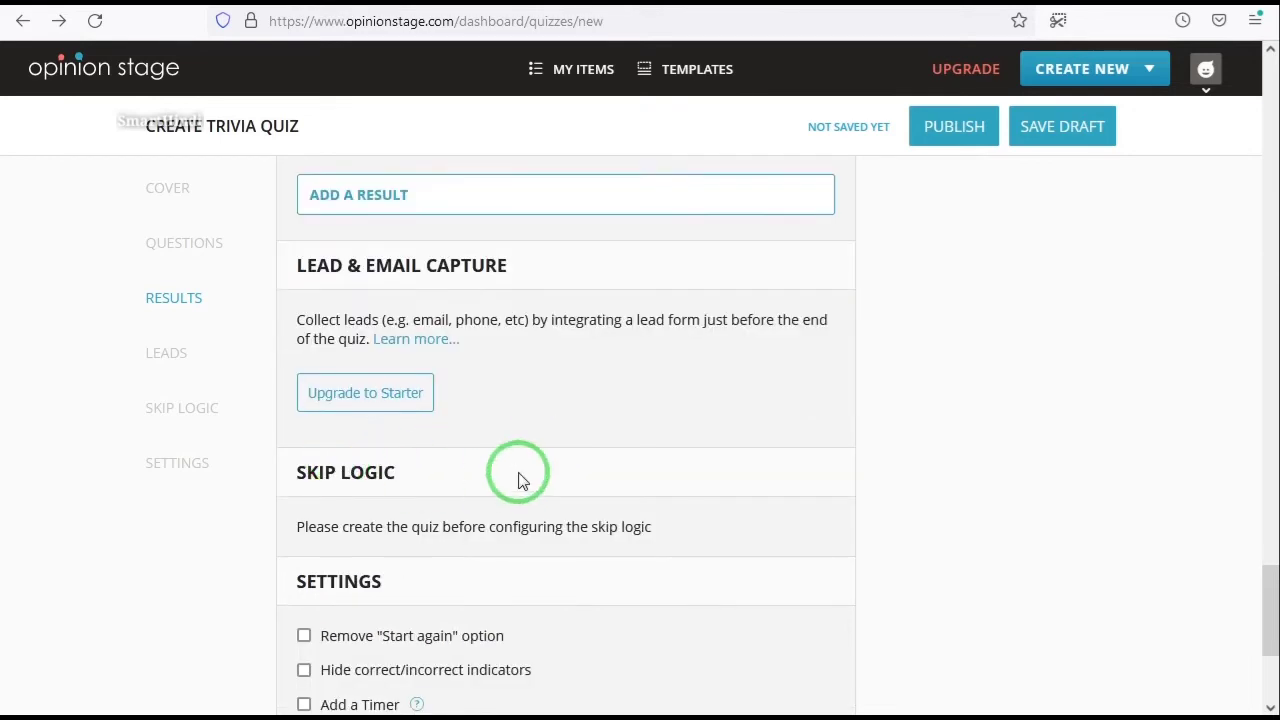
scroll(482, 513, down, 3)
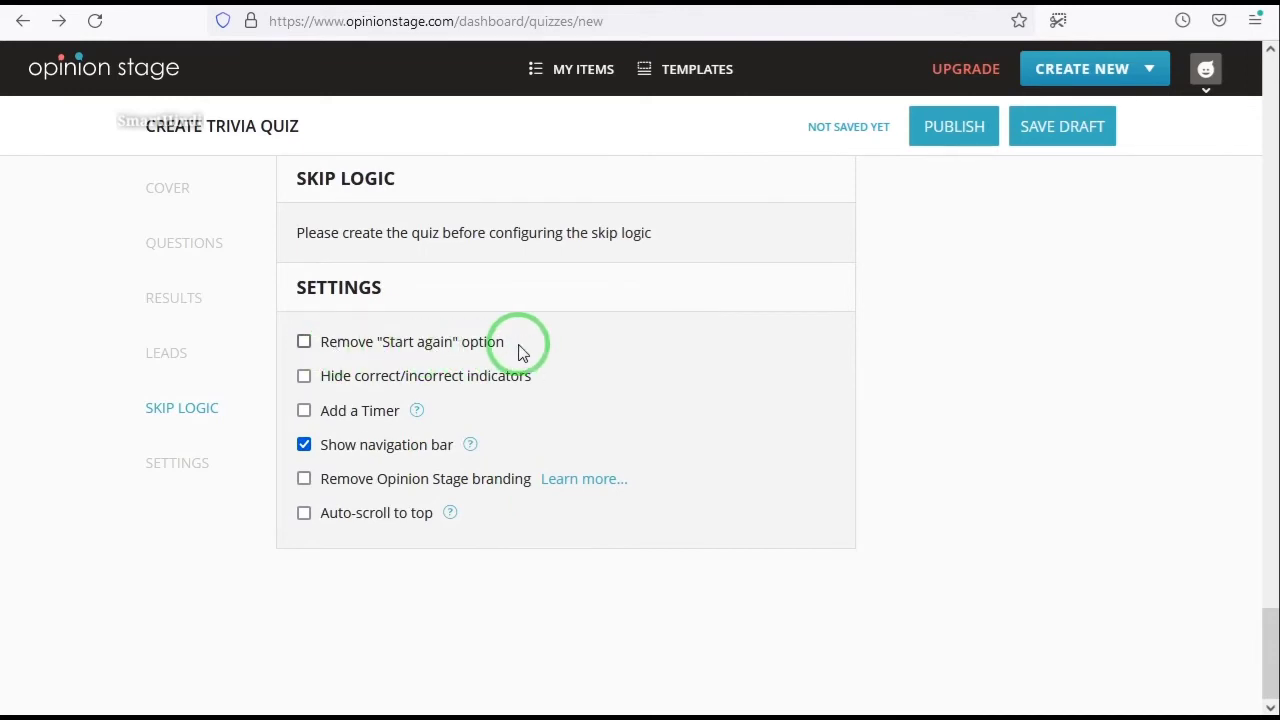
click(306, 344)
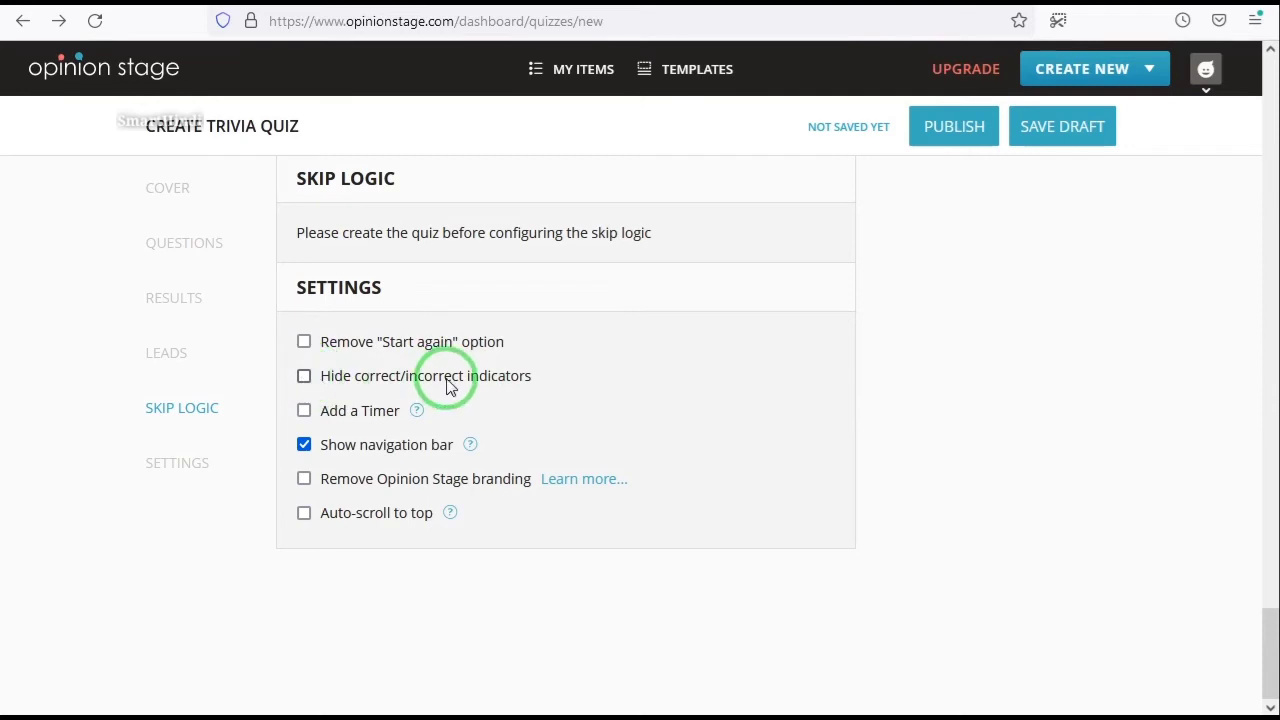
click(304, 377)
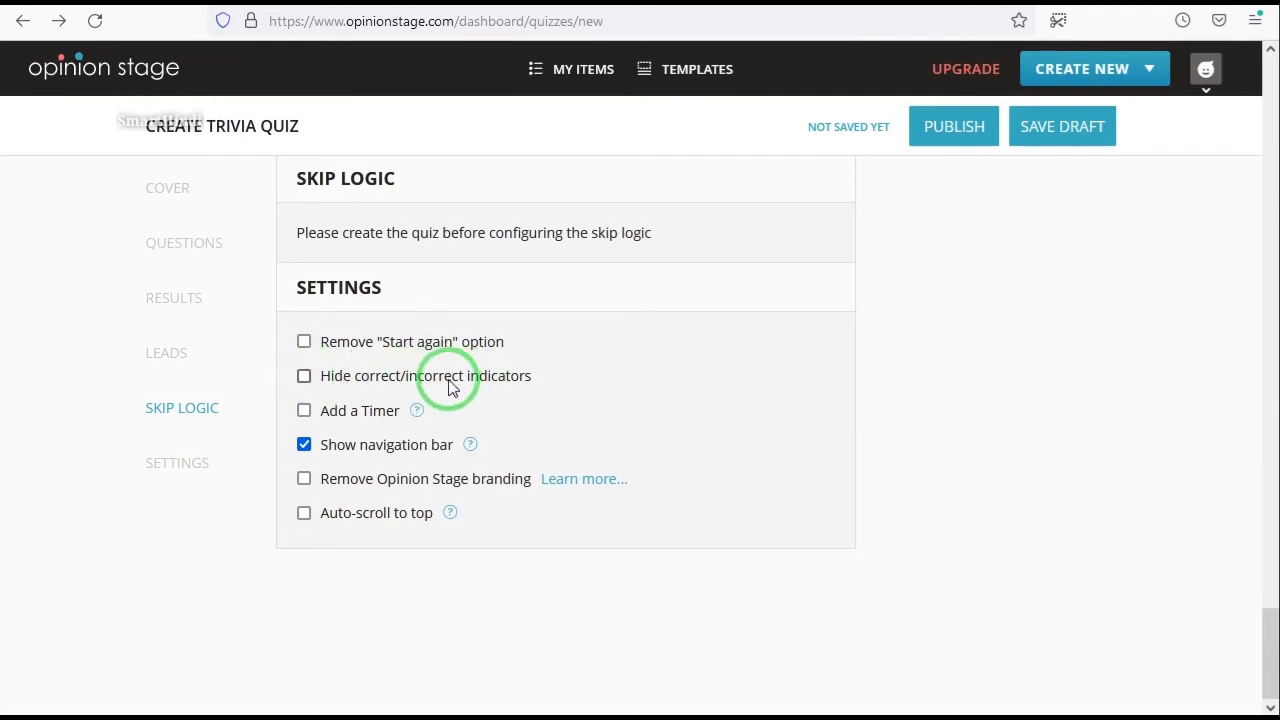
scroll(450, 388, up, 1)
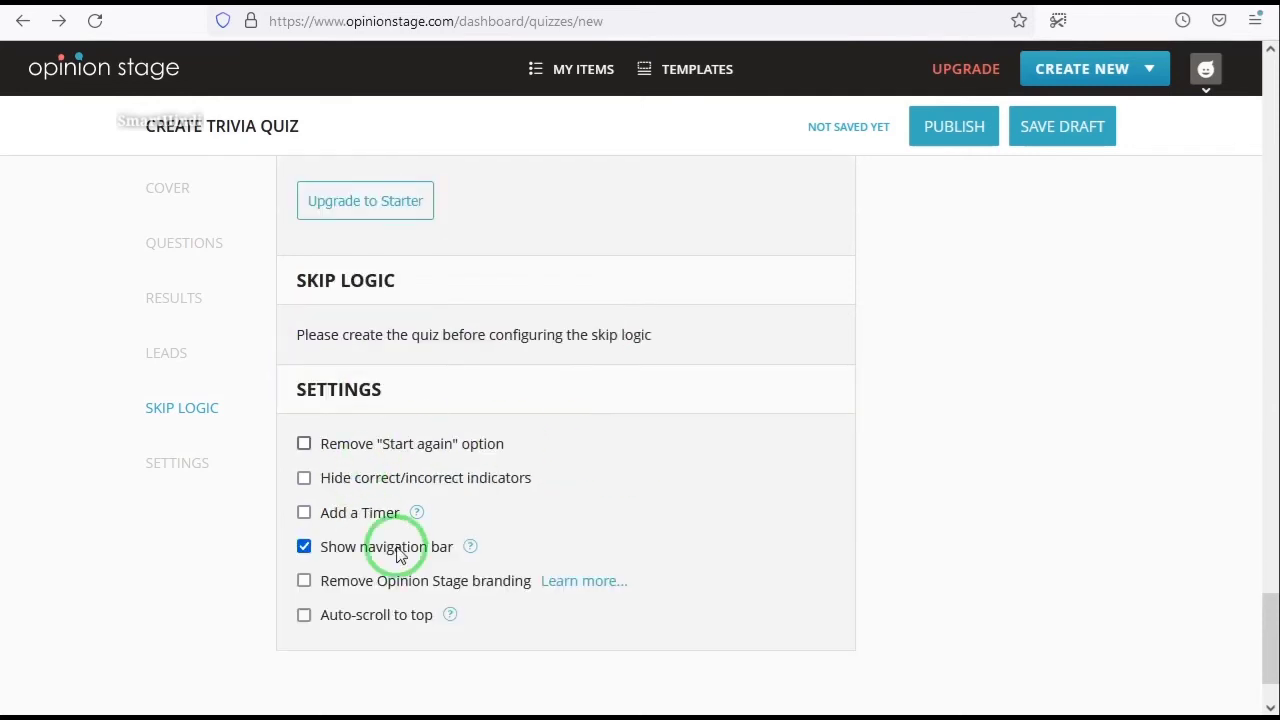
click(311, 515)
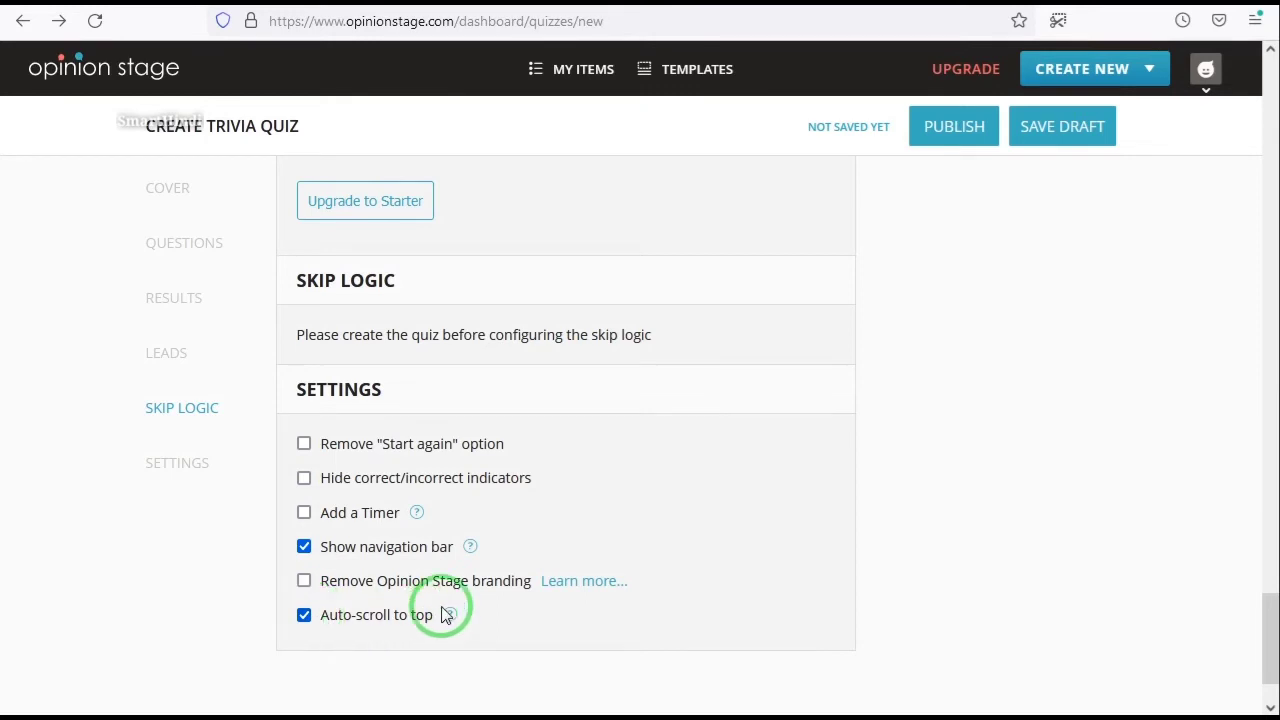
mouse_move(450, 616)
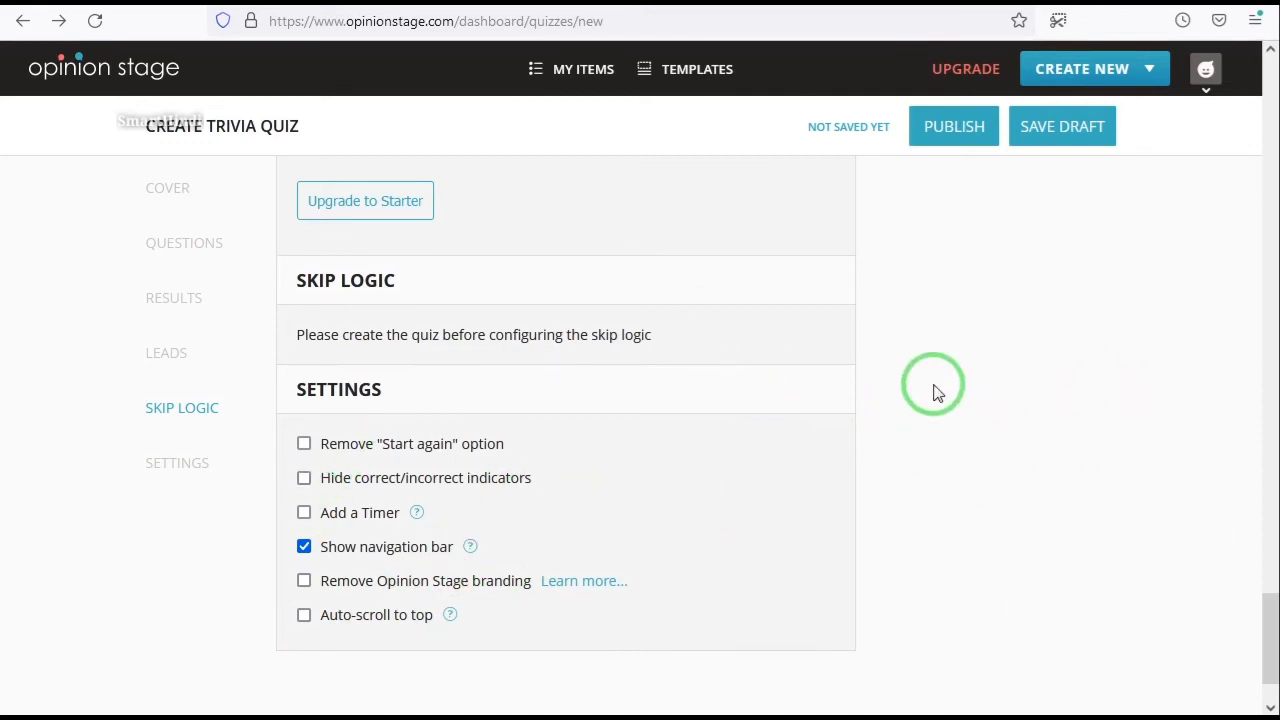
Step: Review the quiz from its settings back up to the cover and publish it
scroll(935, 393, up, 1)
scroll(935, 393, up, 15)
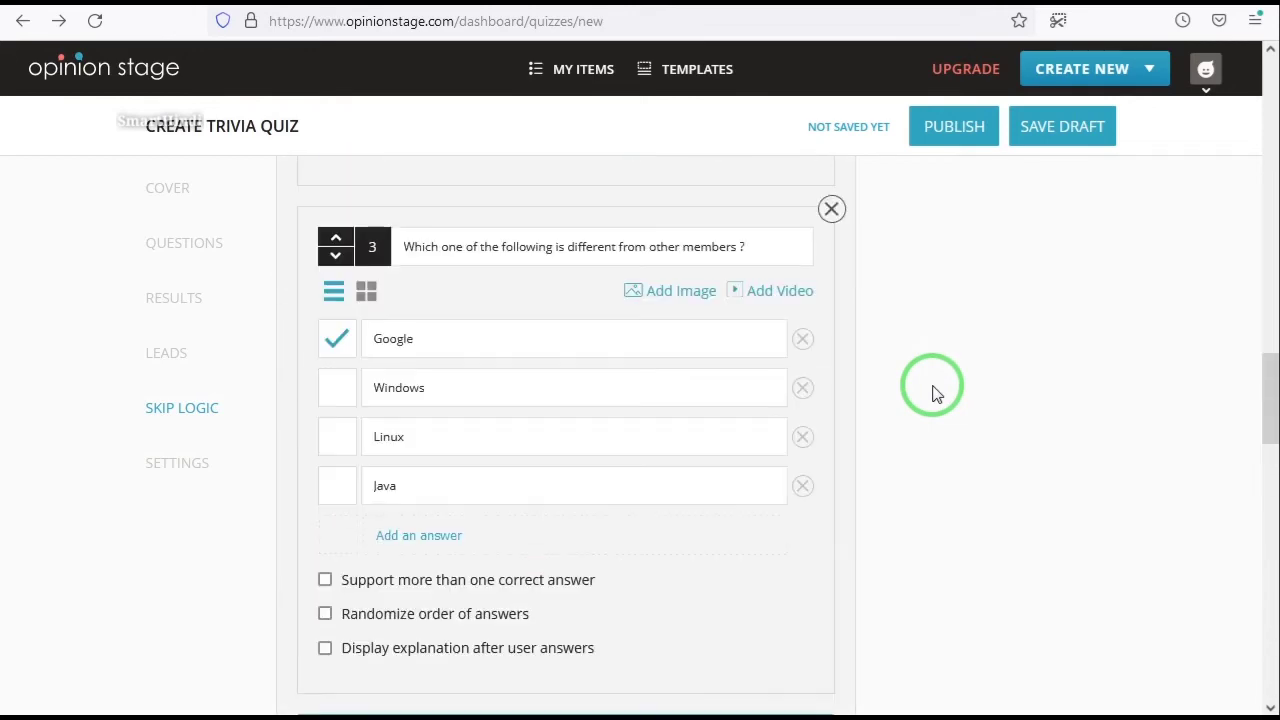
scroll(935, 393, up, 10)
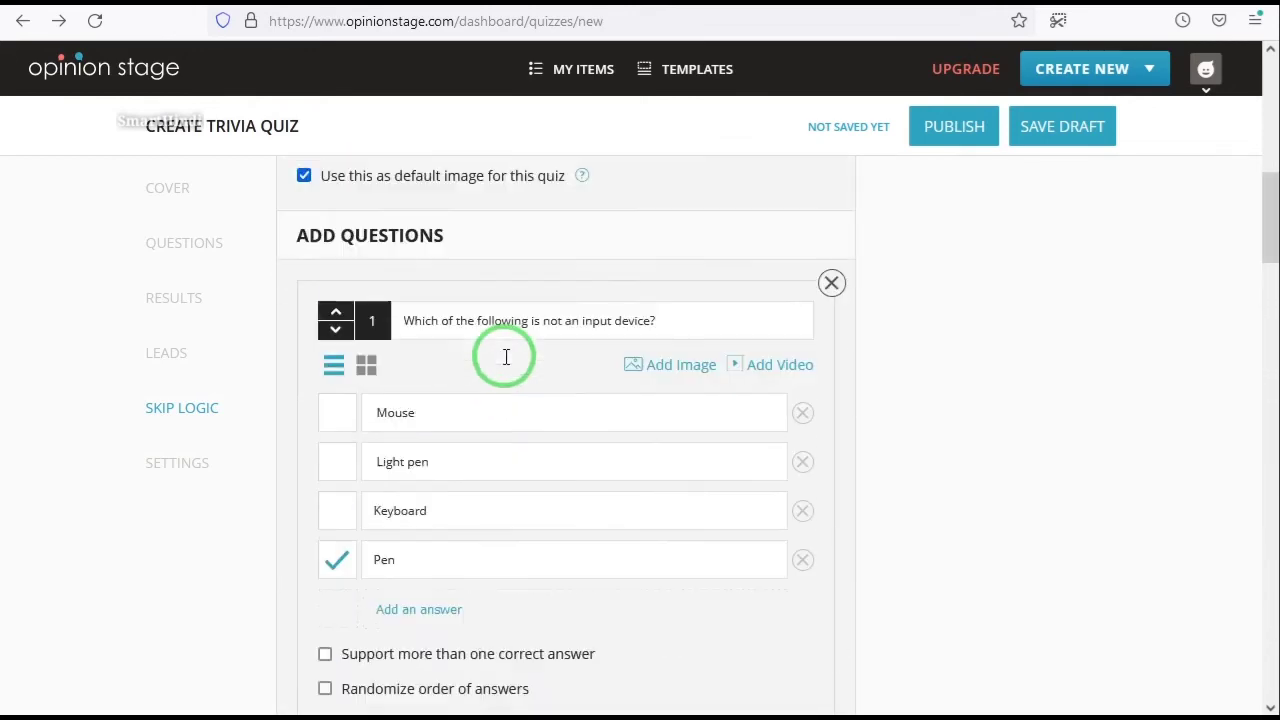
scroll(450, 262, up, 8)
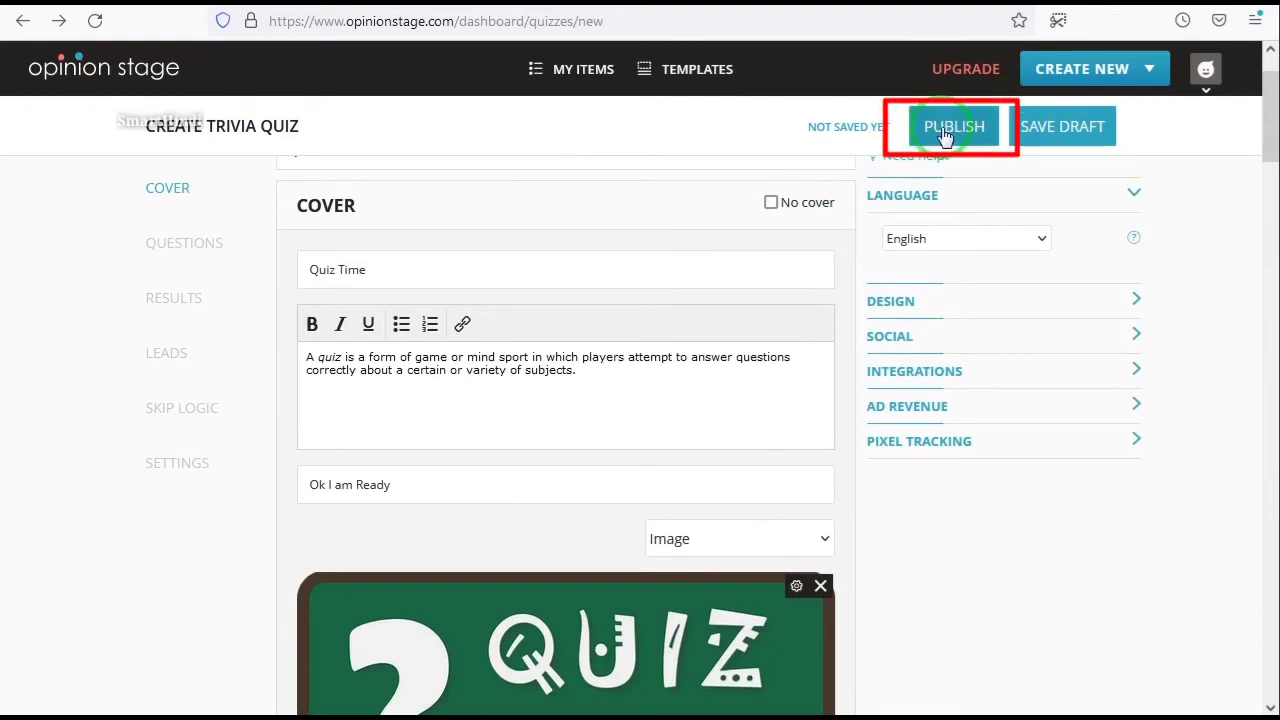
click(945, 130)
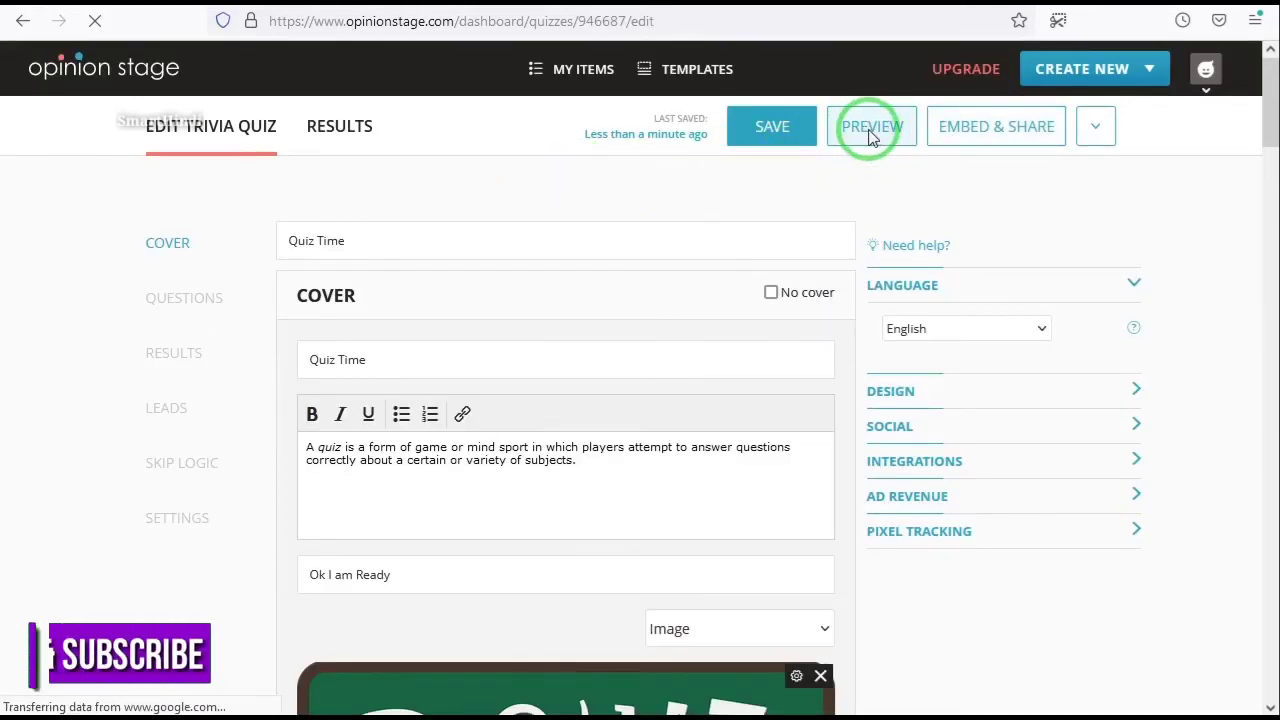
Step: Preview the published quiz, check its cover title and description, and start the quiz
click(871, 130)
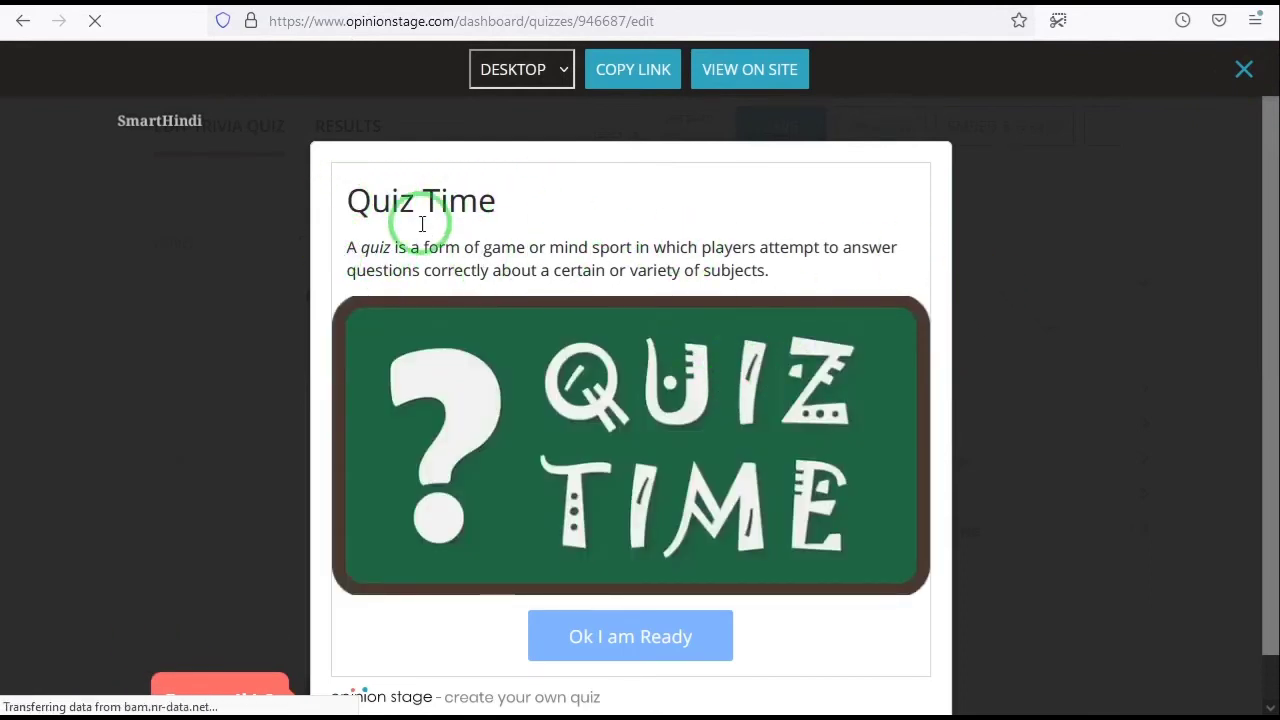
drag(341, 252, 803, 277)
click(815, 276)
scroll(828, 275, down, 1)
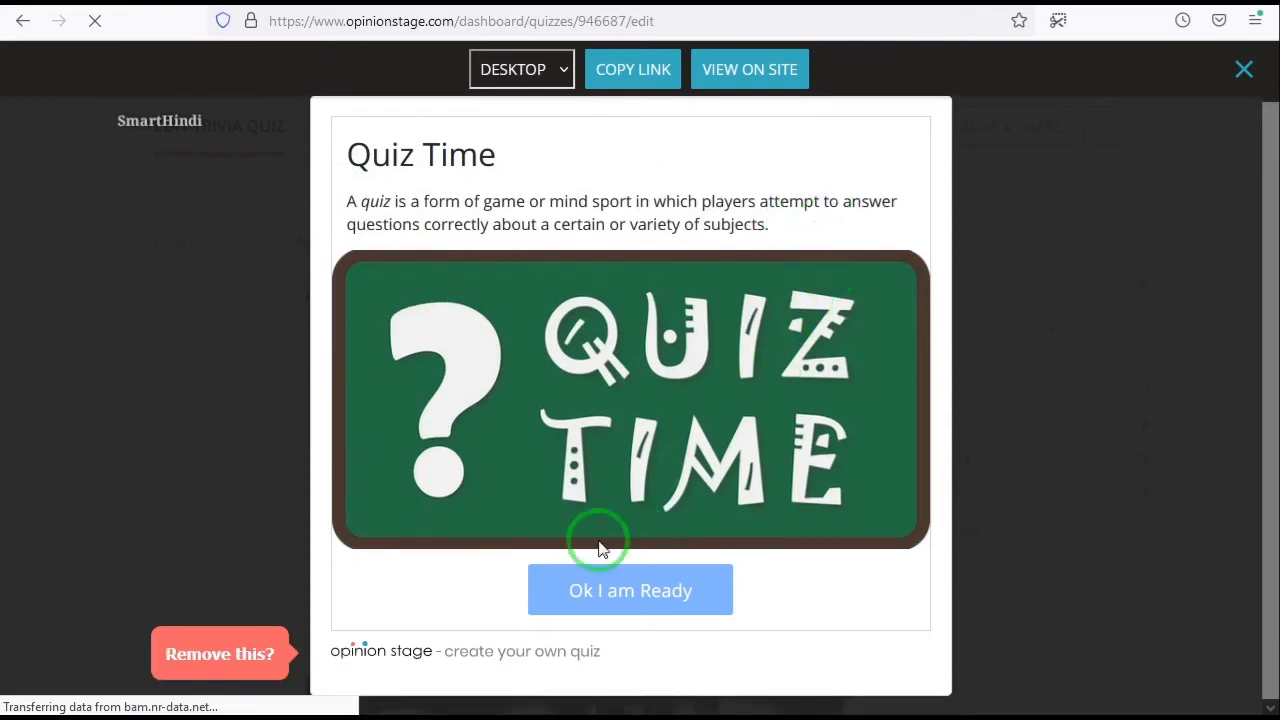
click(633, 600)
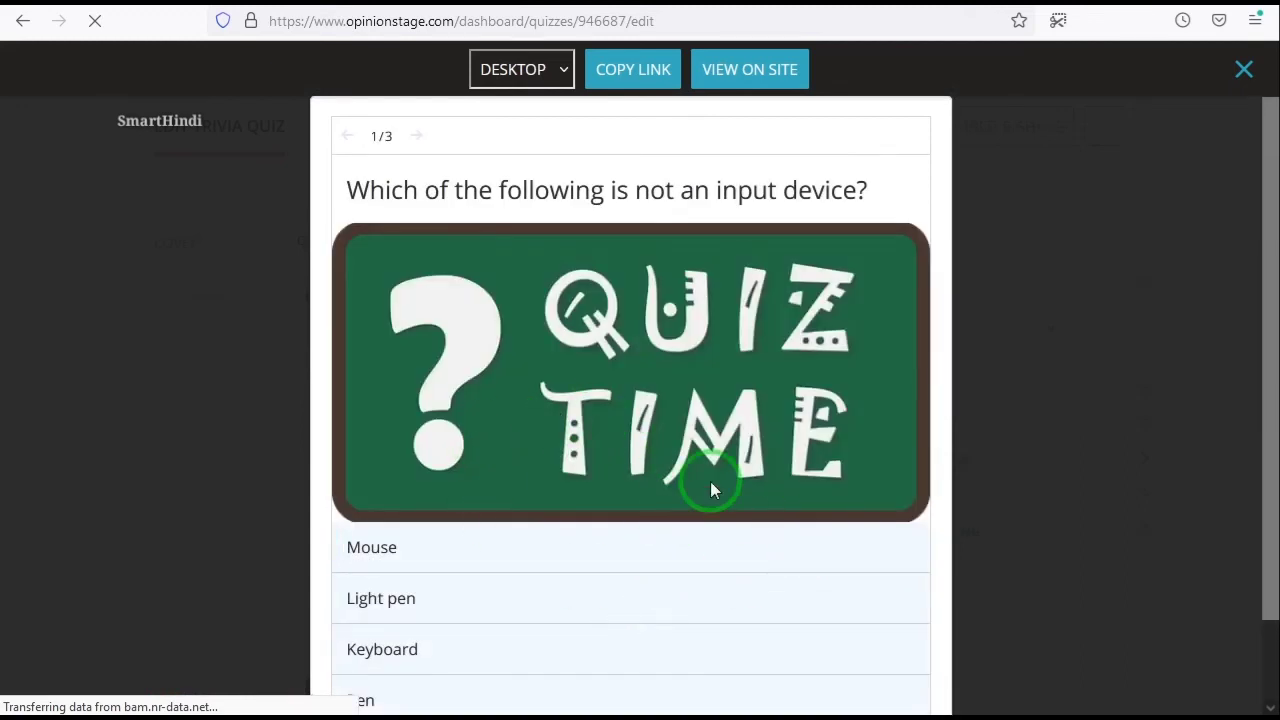
Step: Answer the three preview questions with Pen, 220 bits and Google, check the result page, and close the preview
scroll(700, 470, down, 2)
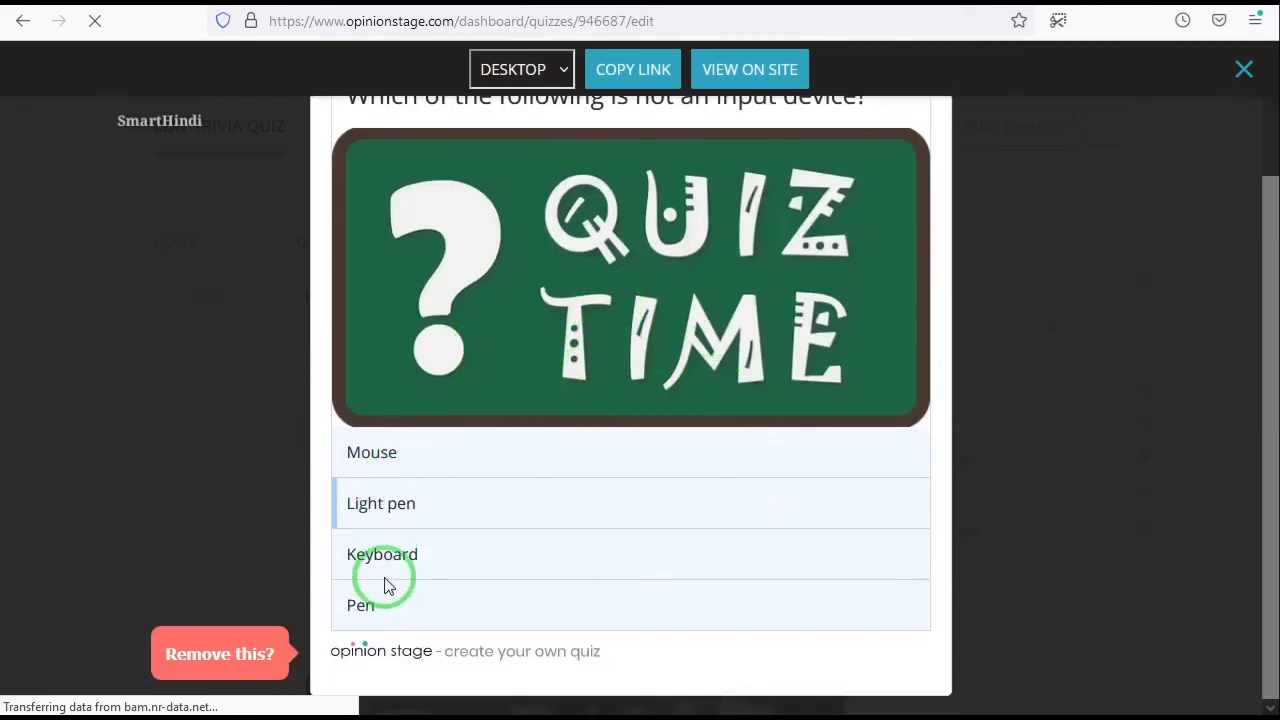
click(436, 617)
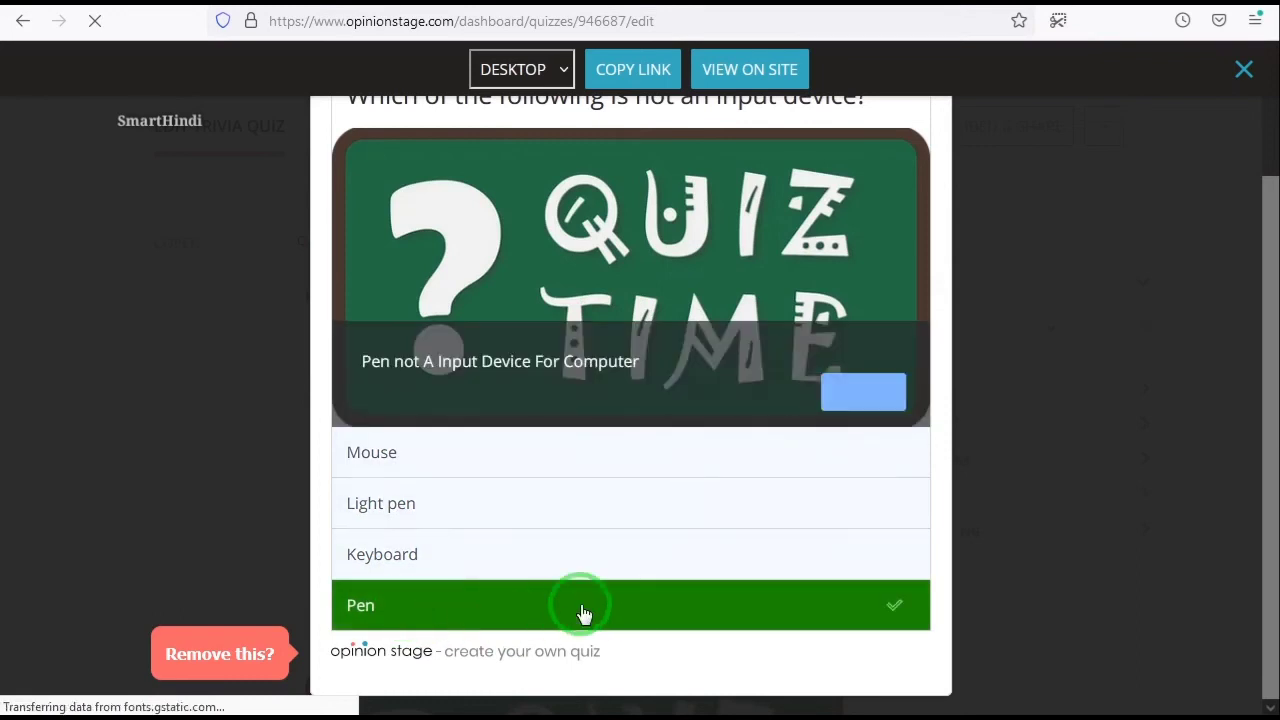
click(866, 390)
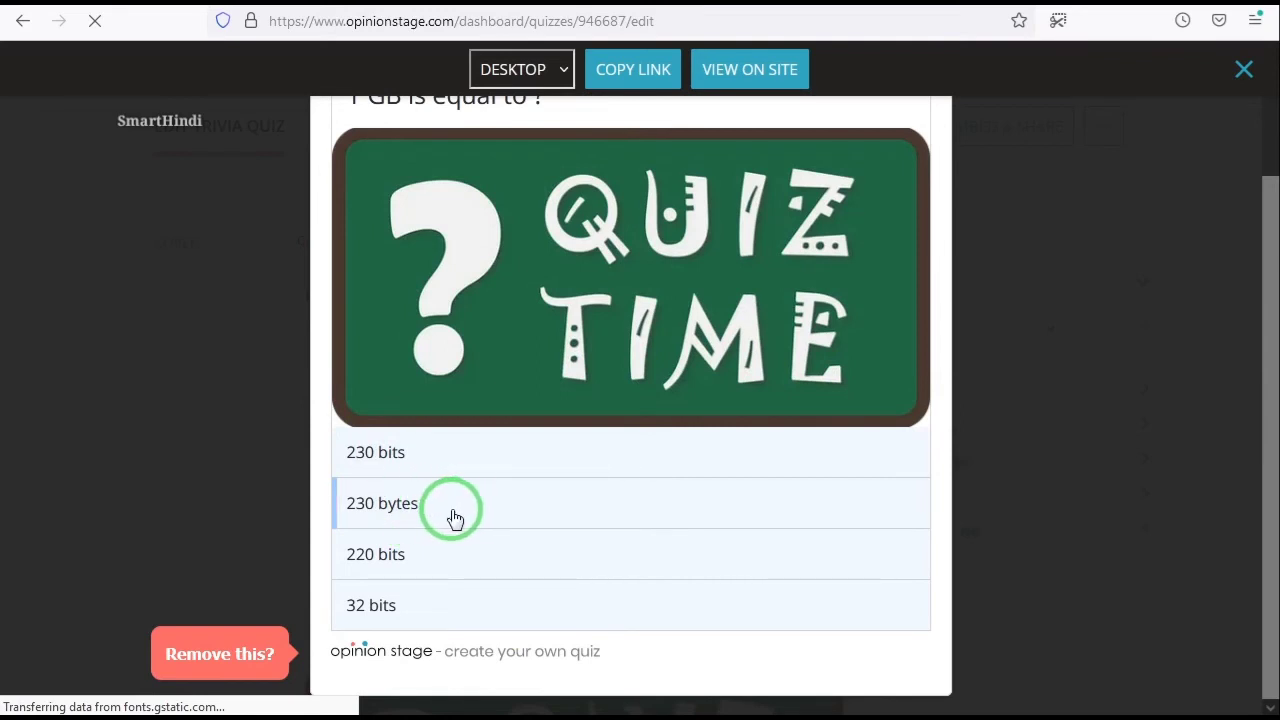
click(412, 560)
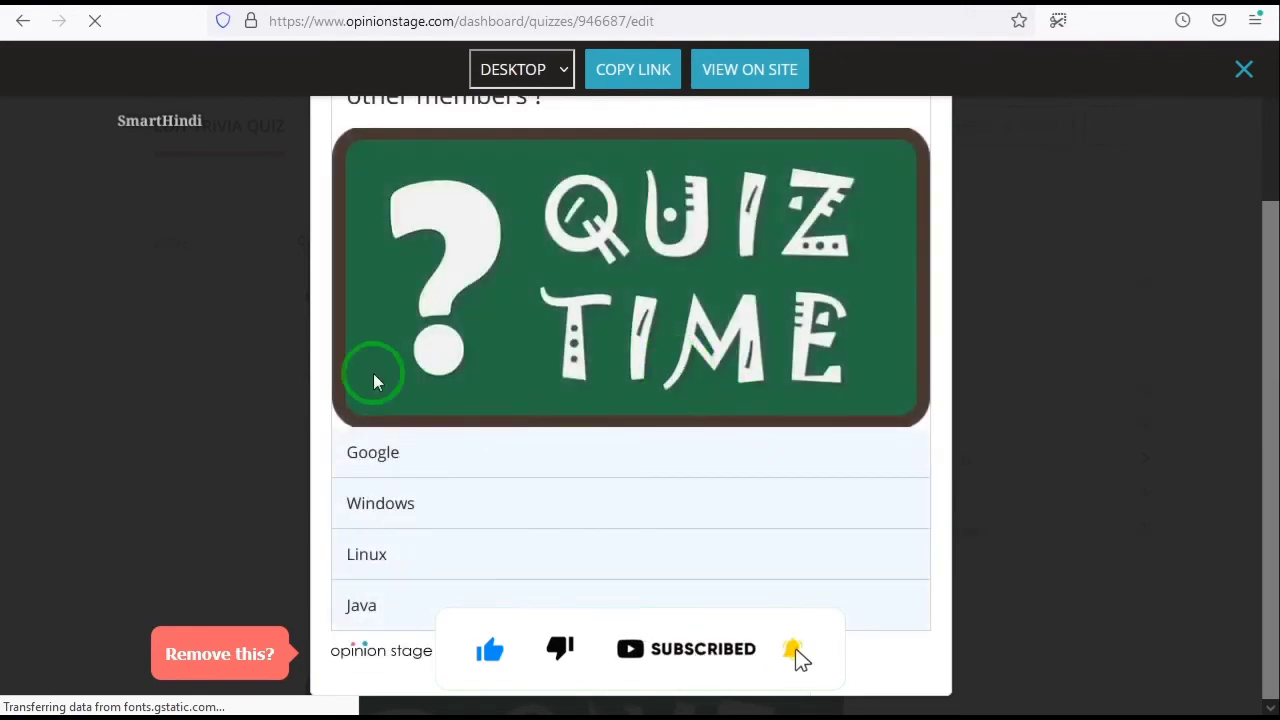
click(503, 462)
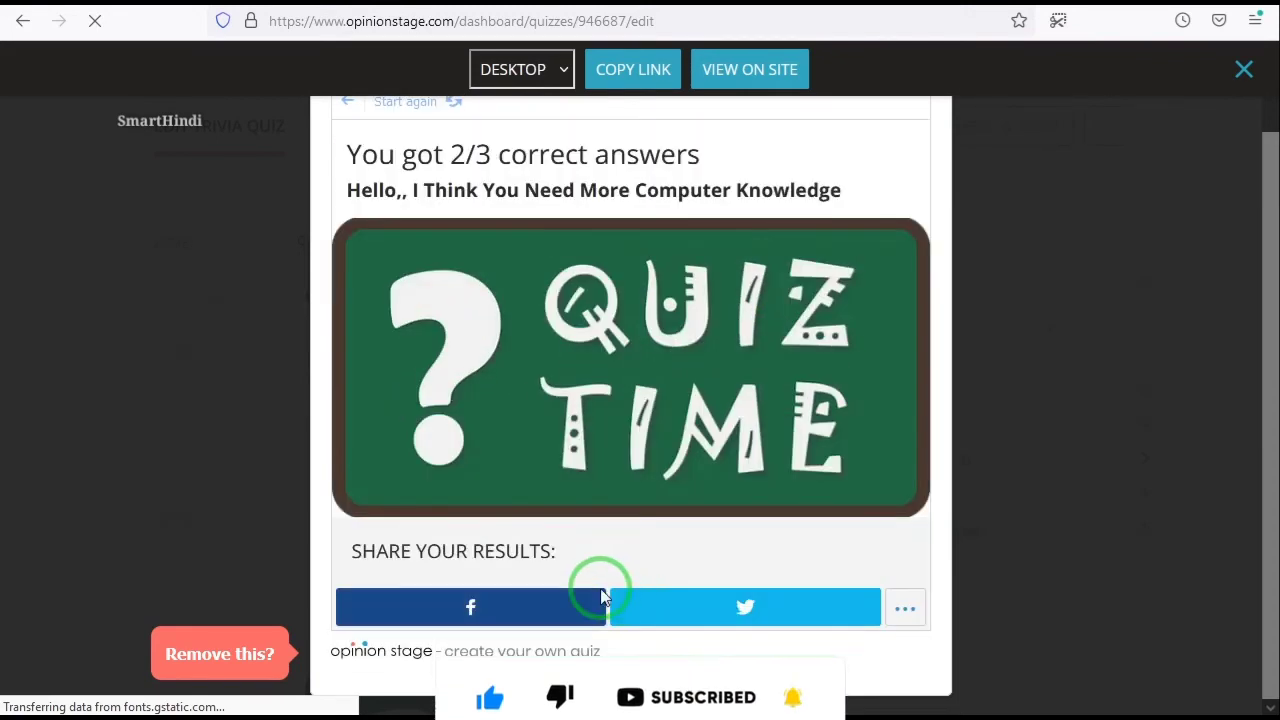
click(1244, 68)
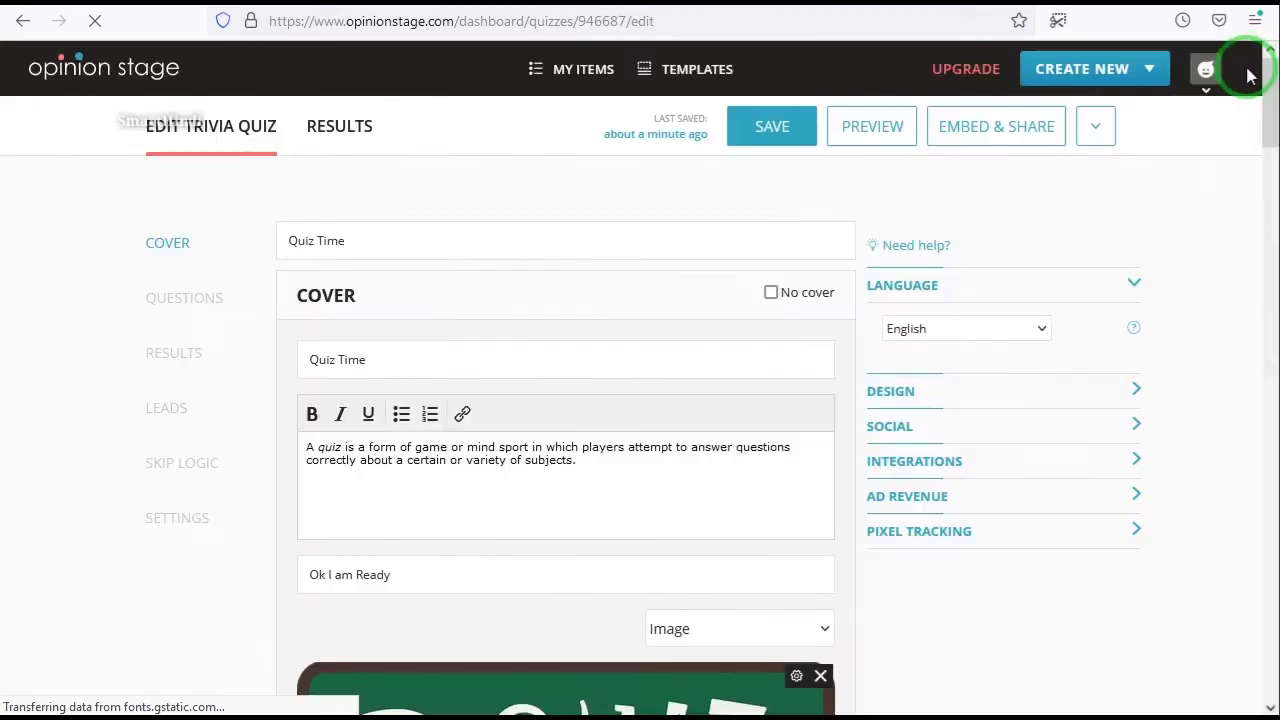
Step: Open the embed and share options of the published quiz to view its HTML script code
click(645, 173)
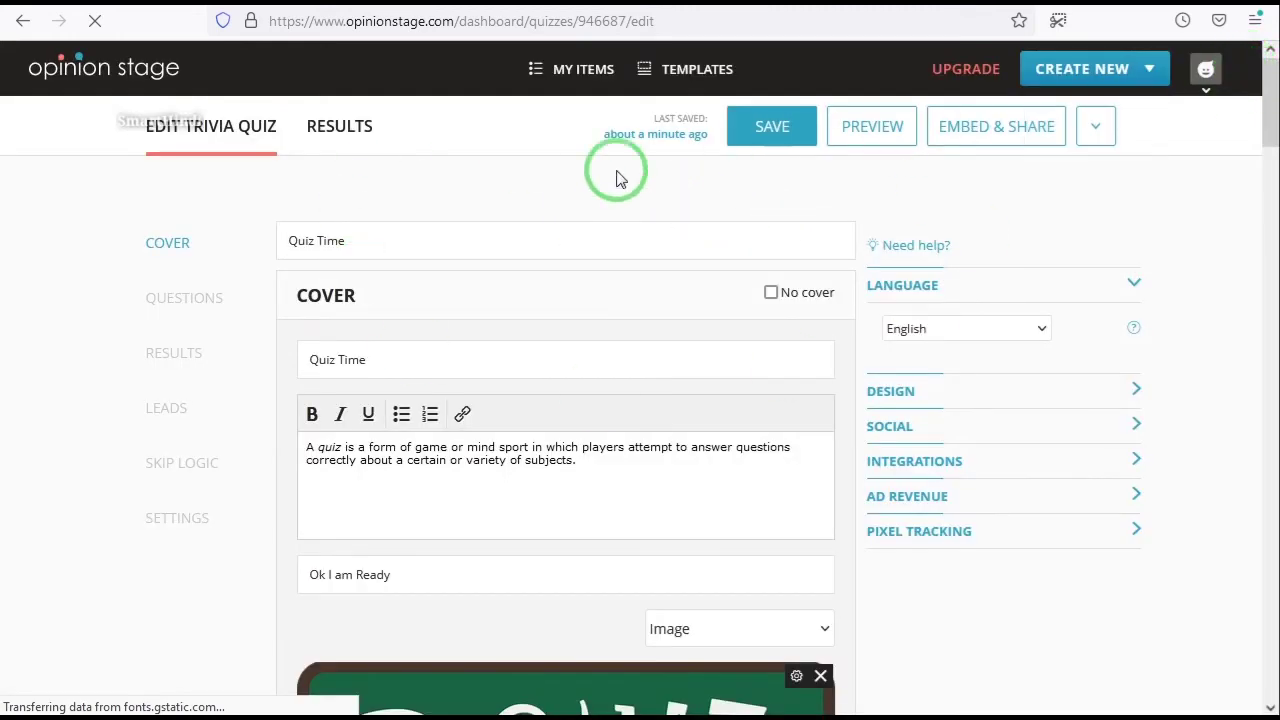
click(991, 140)
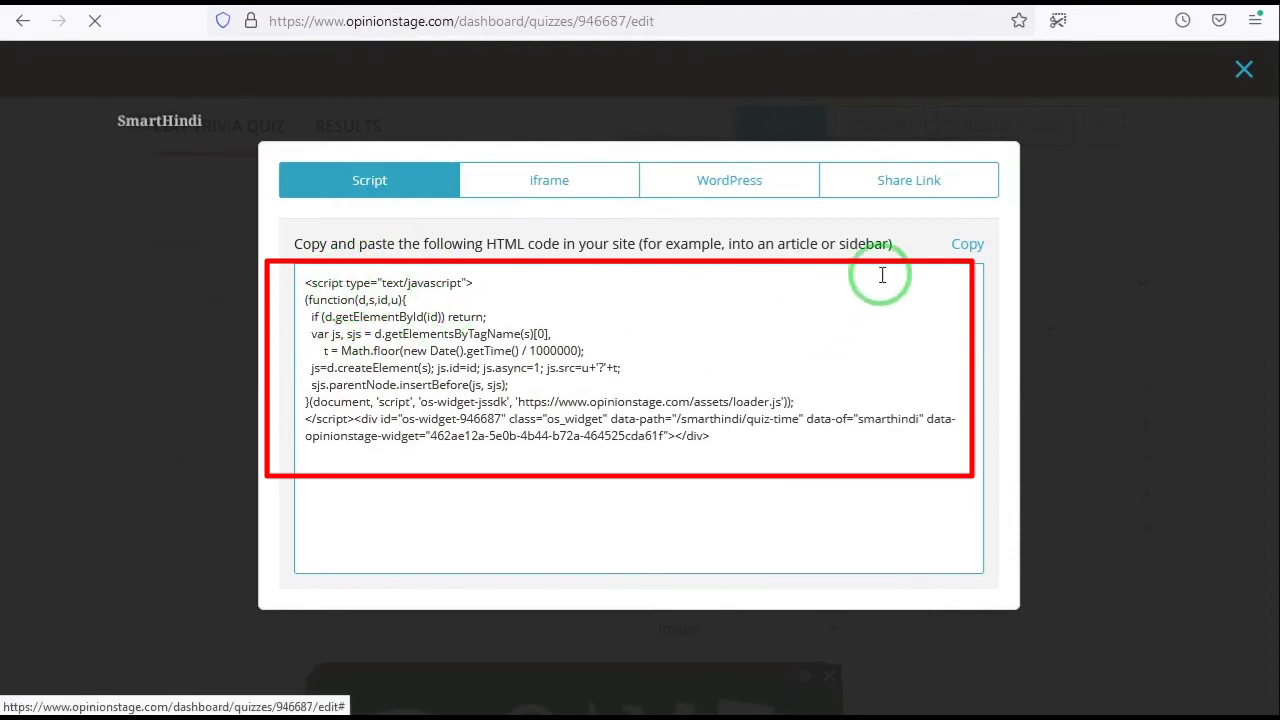
Step: Select and copy the quiz's full HTML script embed code
click(969, 250)
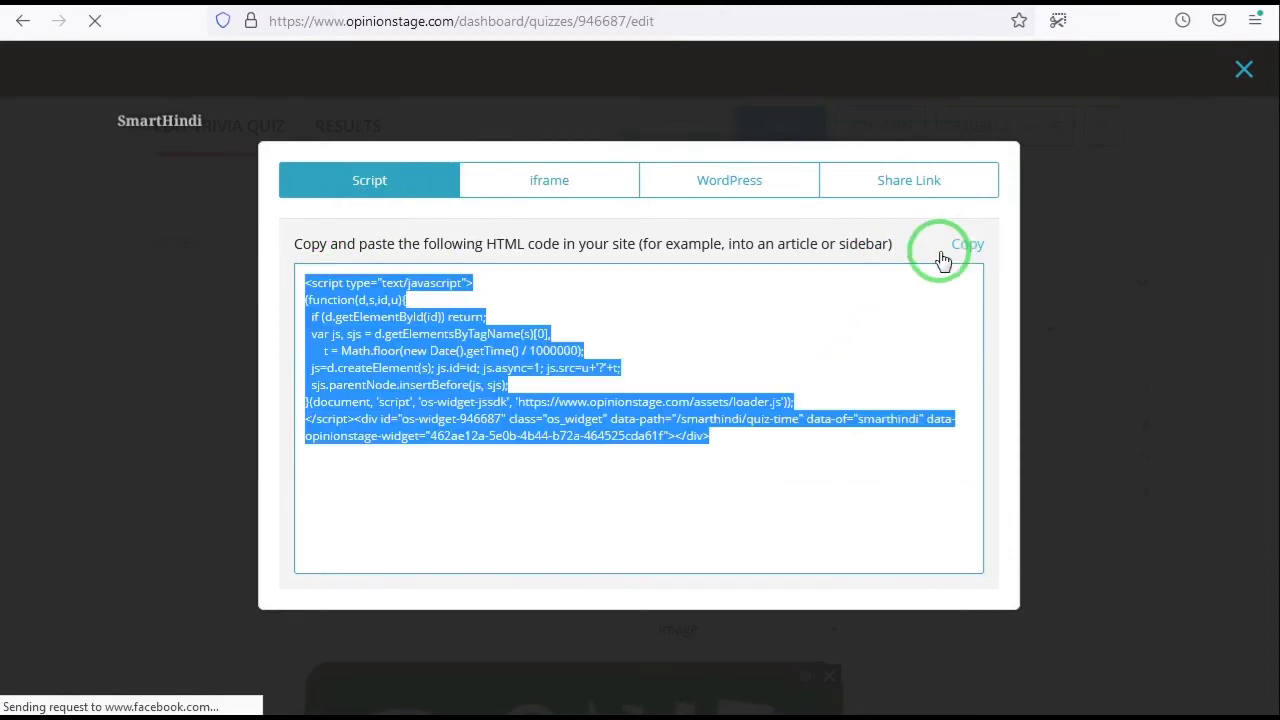
right_click(375, 346)
click(421, 437)
Step: Switch to Blogger and create a new post titled "Quiz Time"
click(110, 5)
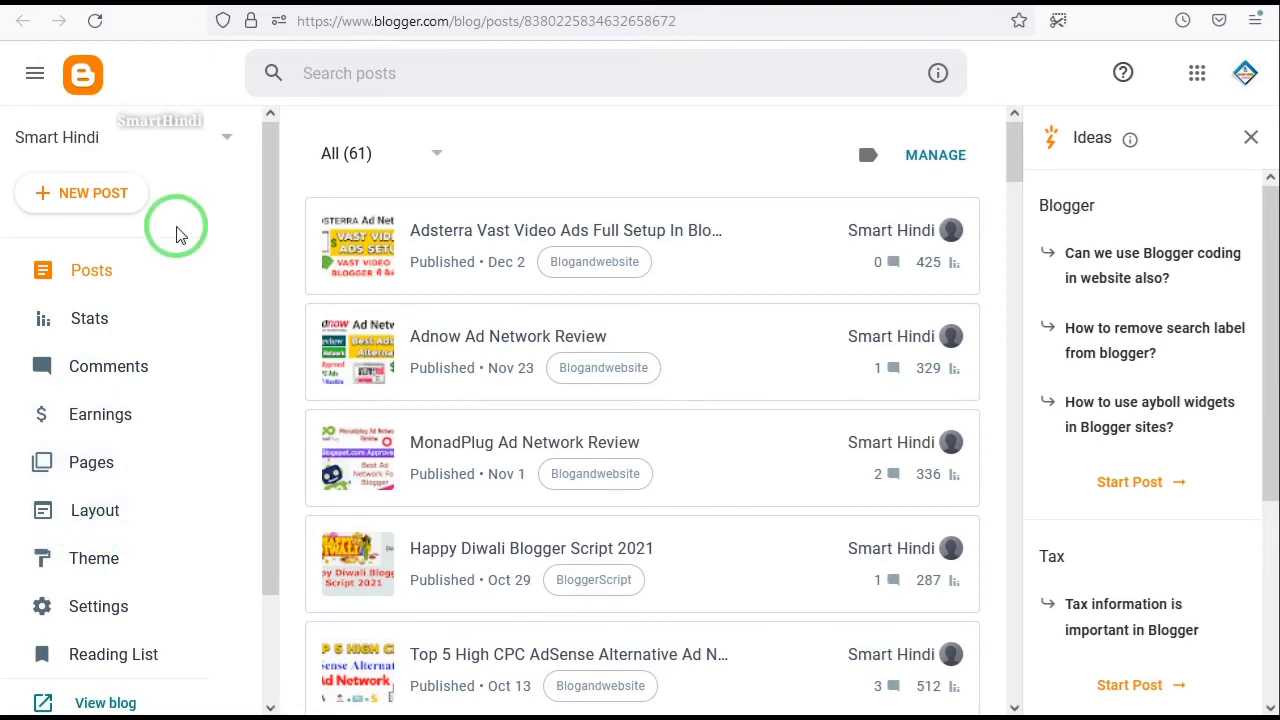
click(80, 195)
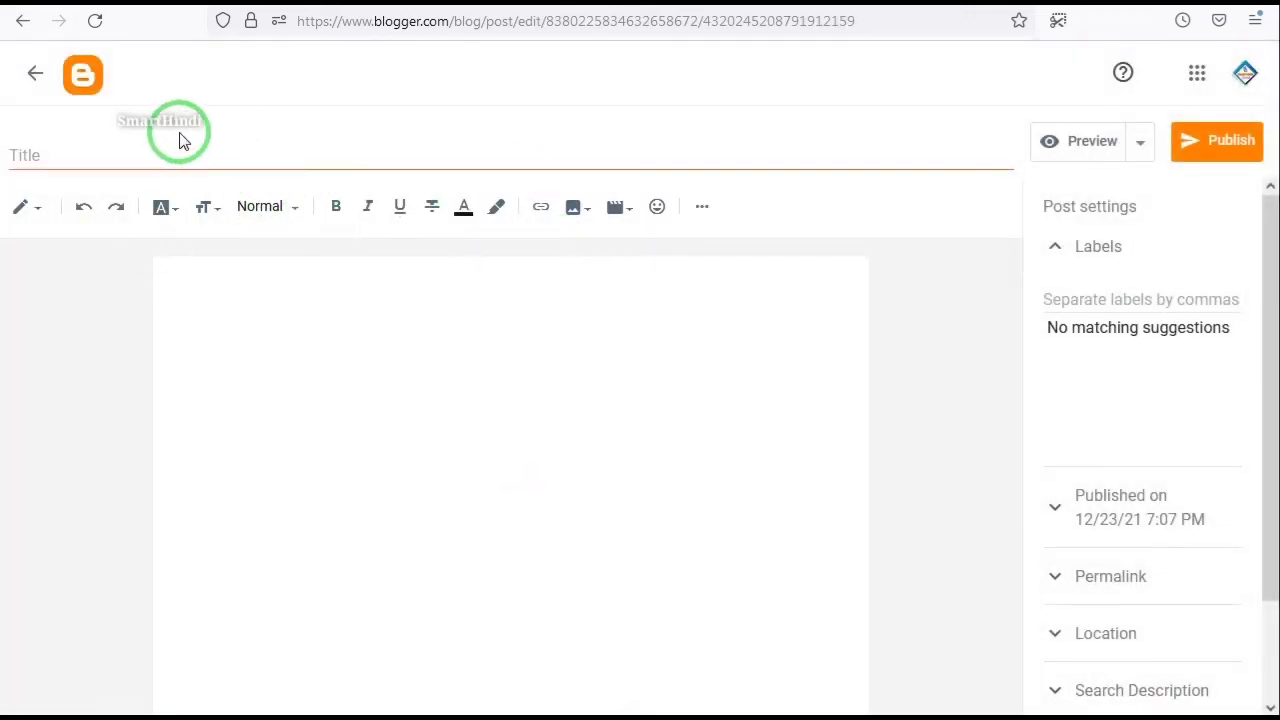
click(157, 155)
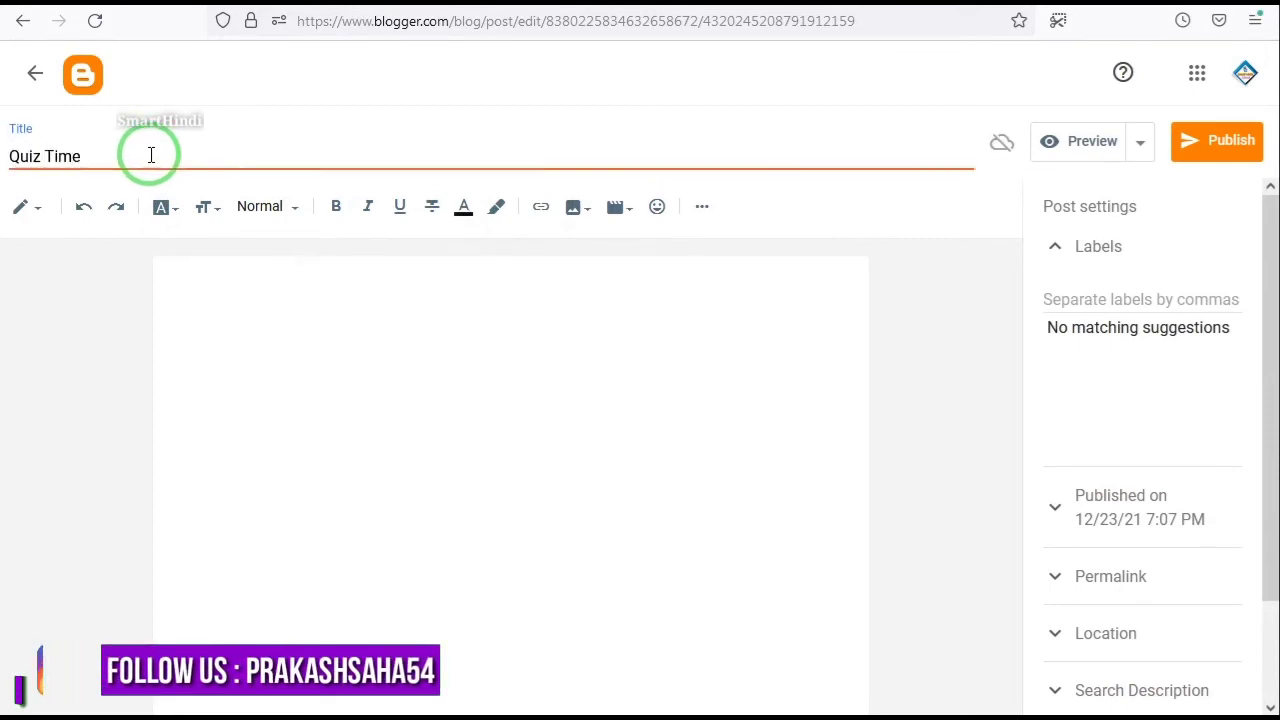
Step: Switch the post editor to HTML view and delete the placeholder paragraph code
click(40, 221)
click(62, 175)
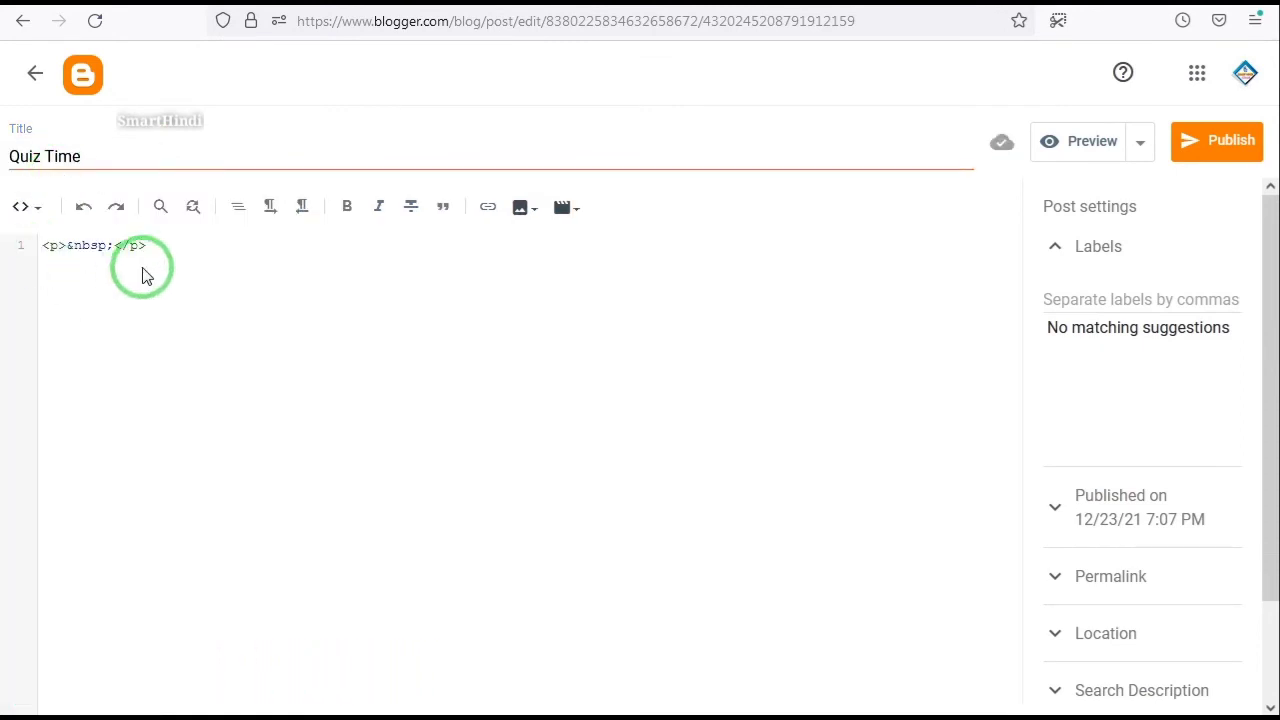
drag(157, 244, 47, 240)
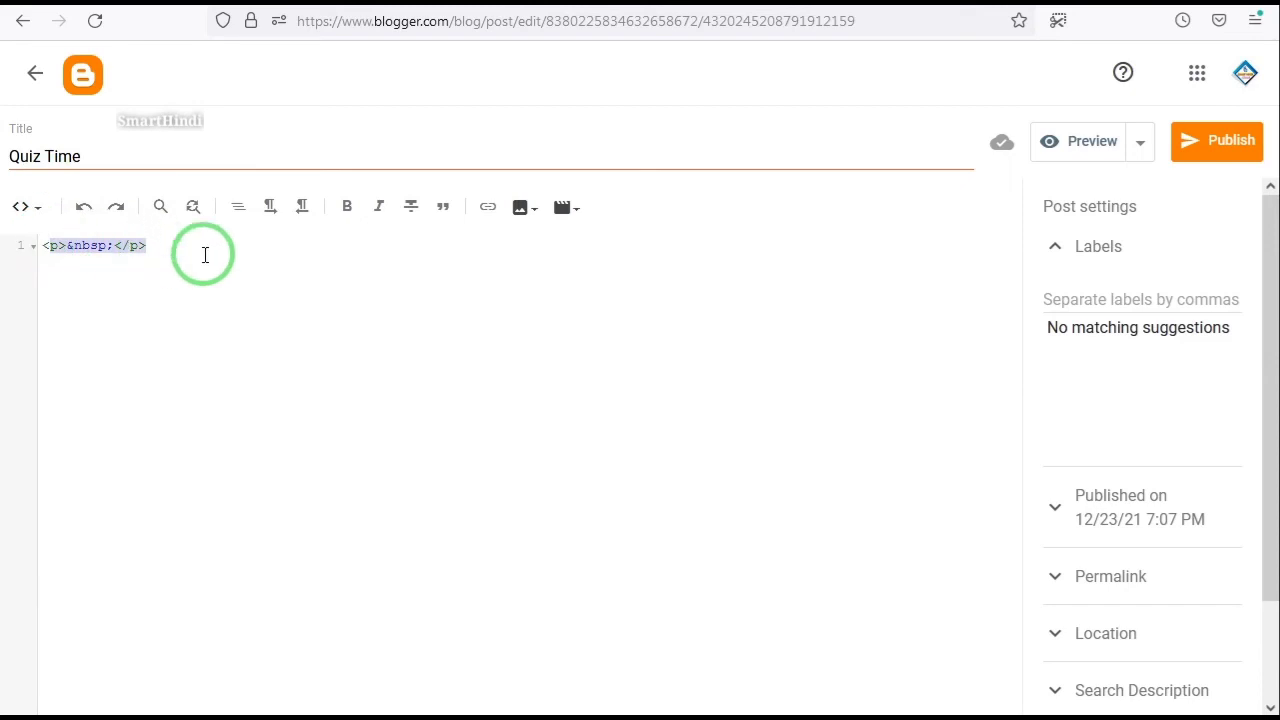
key(BackSpace)
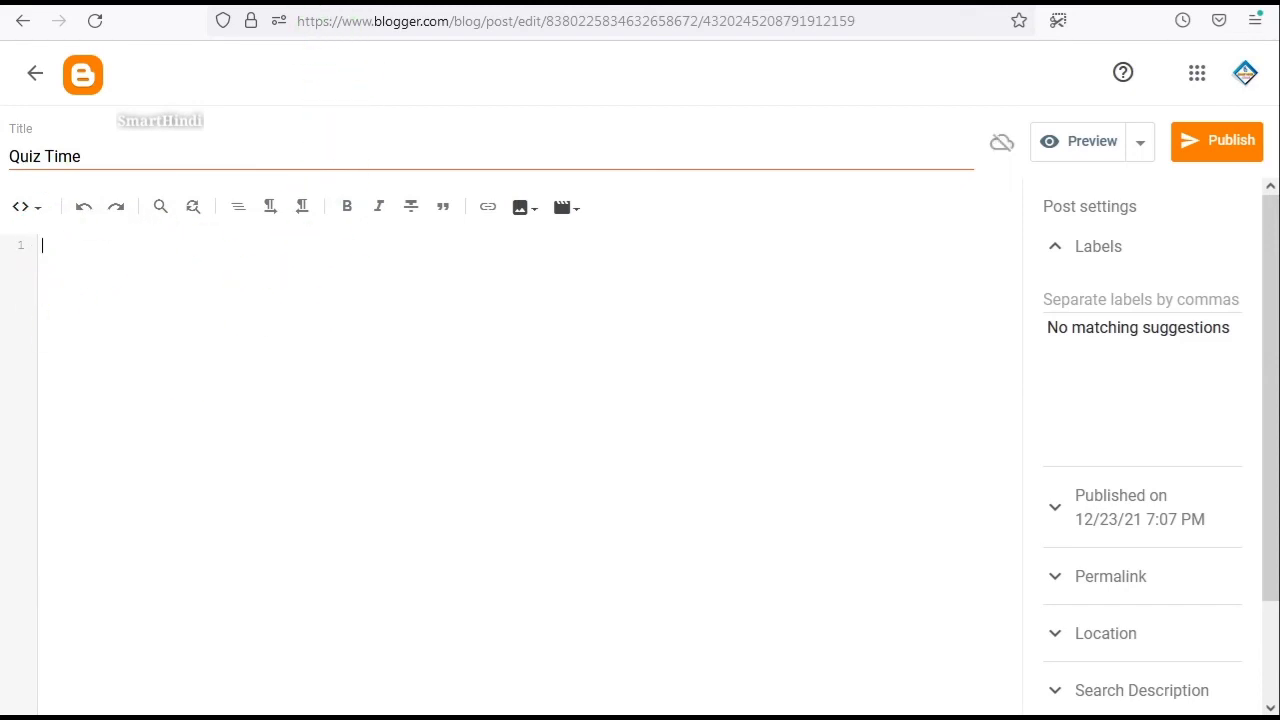
Step: Copy the embed script again from Opinion Stage and paste it into the Blogger post's HTML
key(ctrl+Tab)
right_click(352, 340)
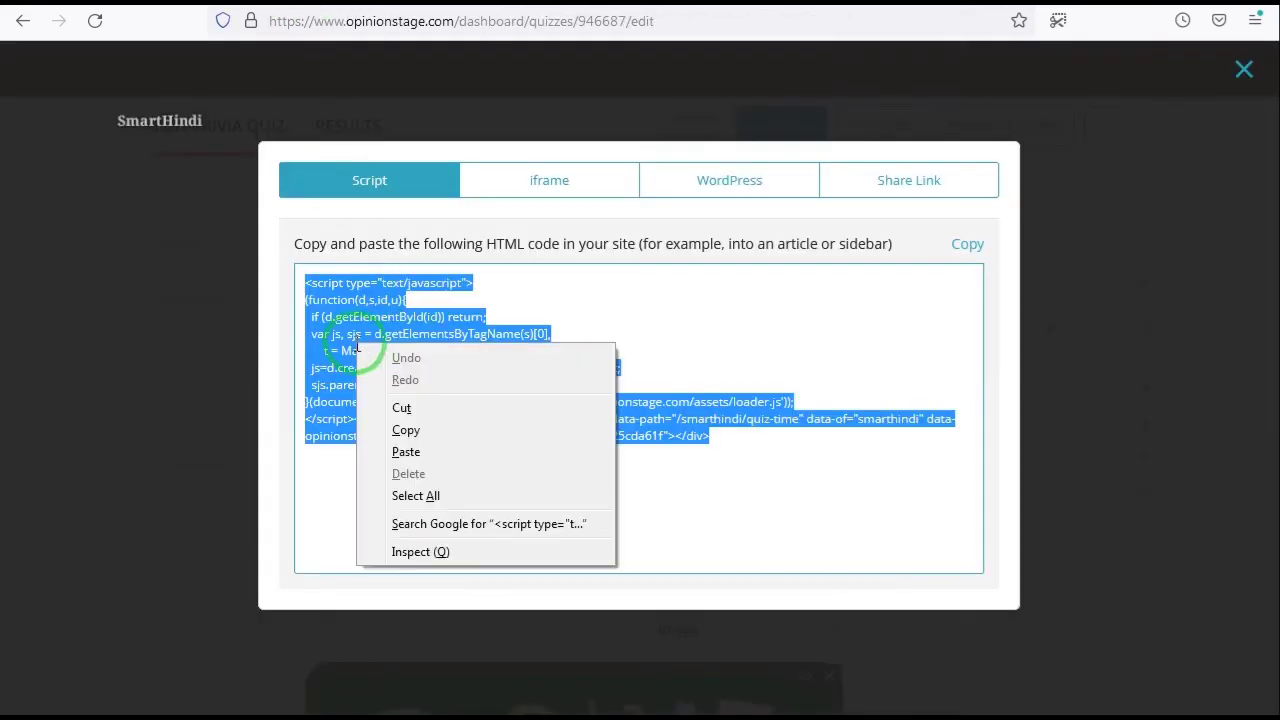
click(400, 430)
key(ctrl+shift+Tab)
click(120, 276)
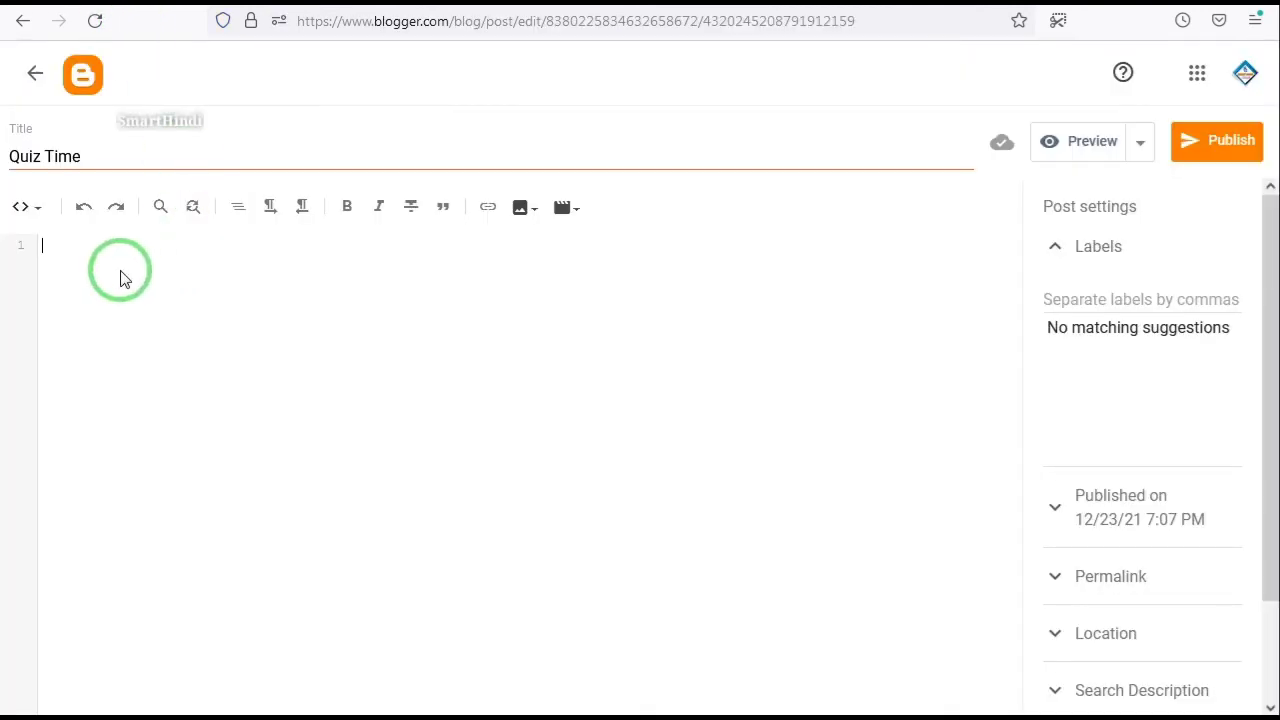
key(ctrl+v)
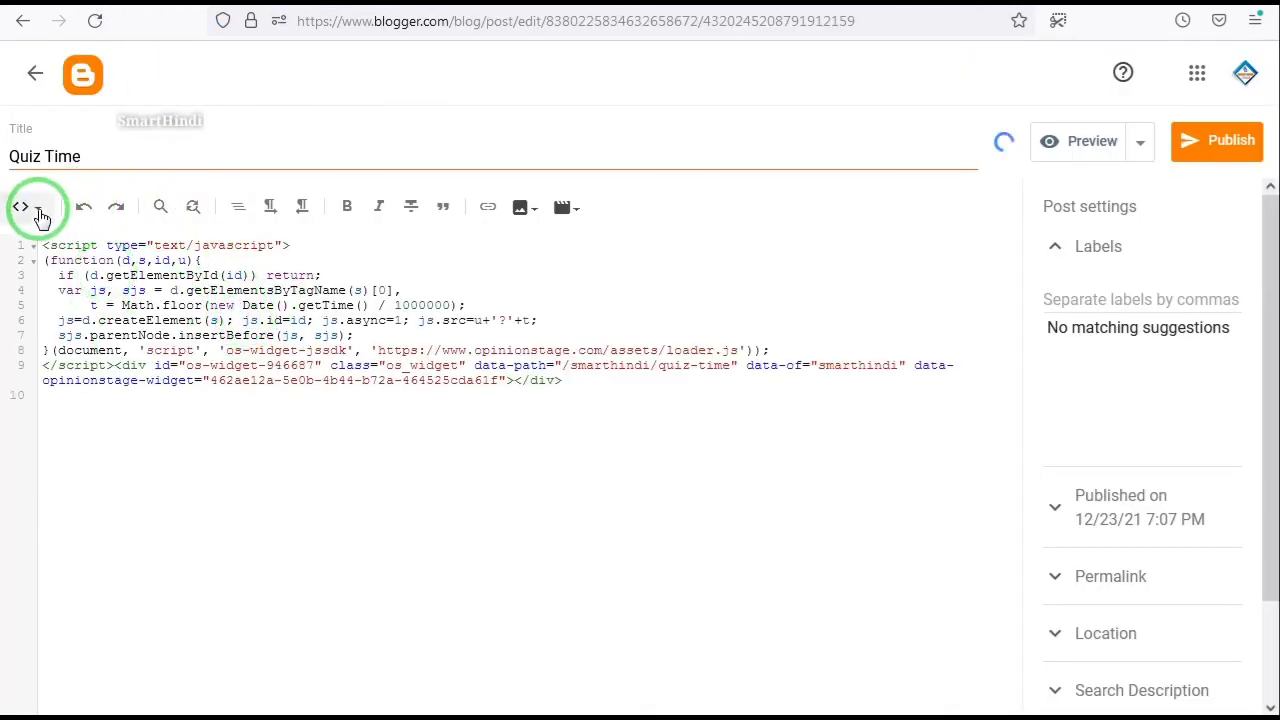
Step: Return the post editor to Compose view and publish the post
click(40, 212)
click(89, 261)
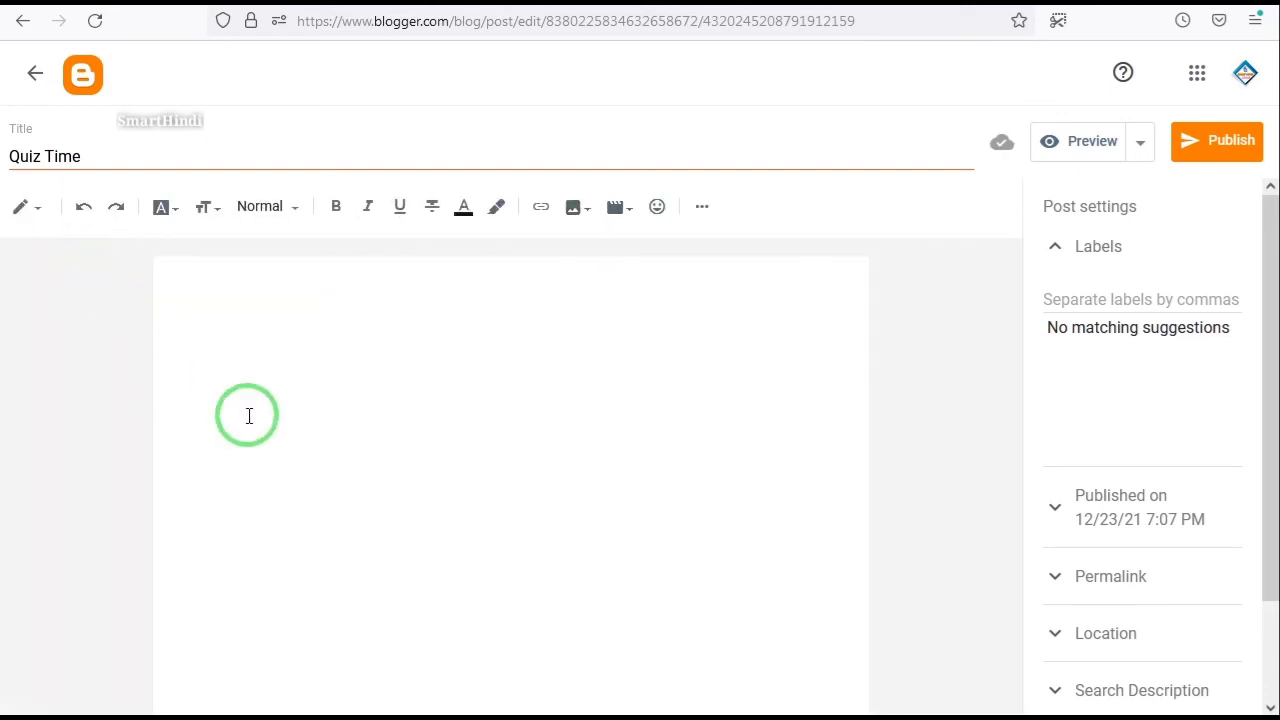
click(1217, 150)
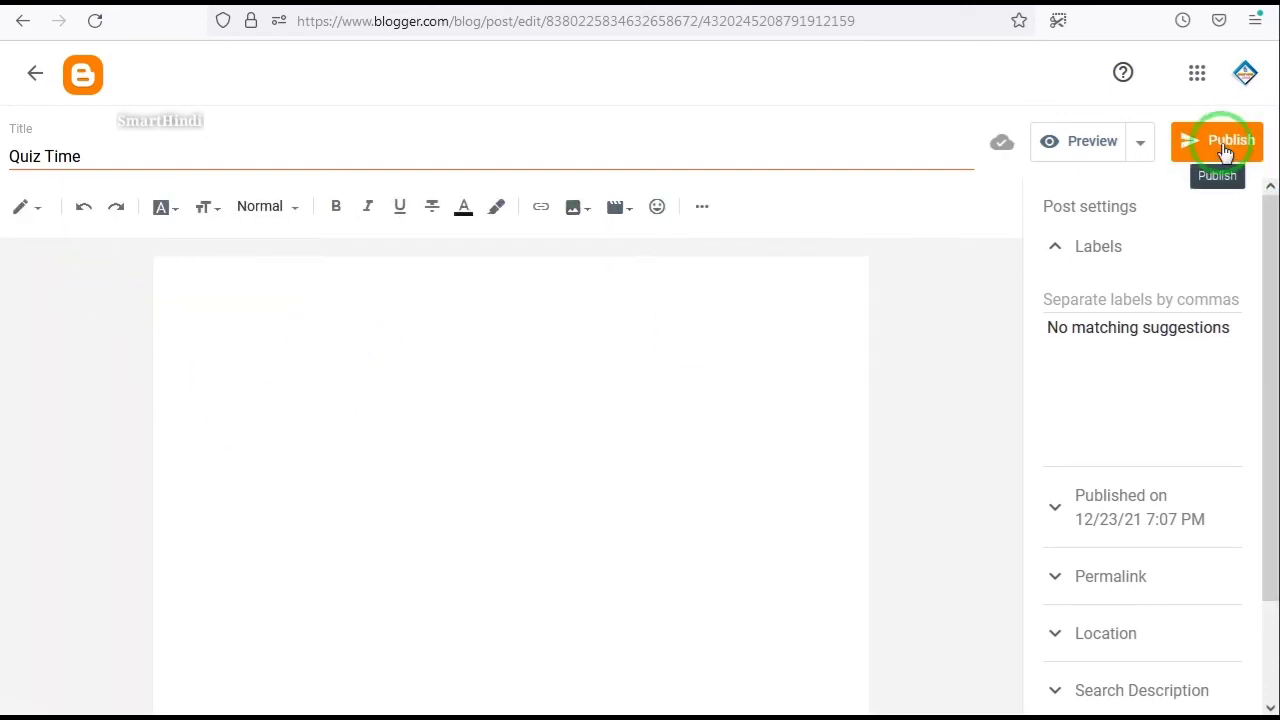
click(750, 428)
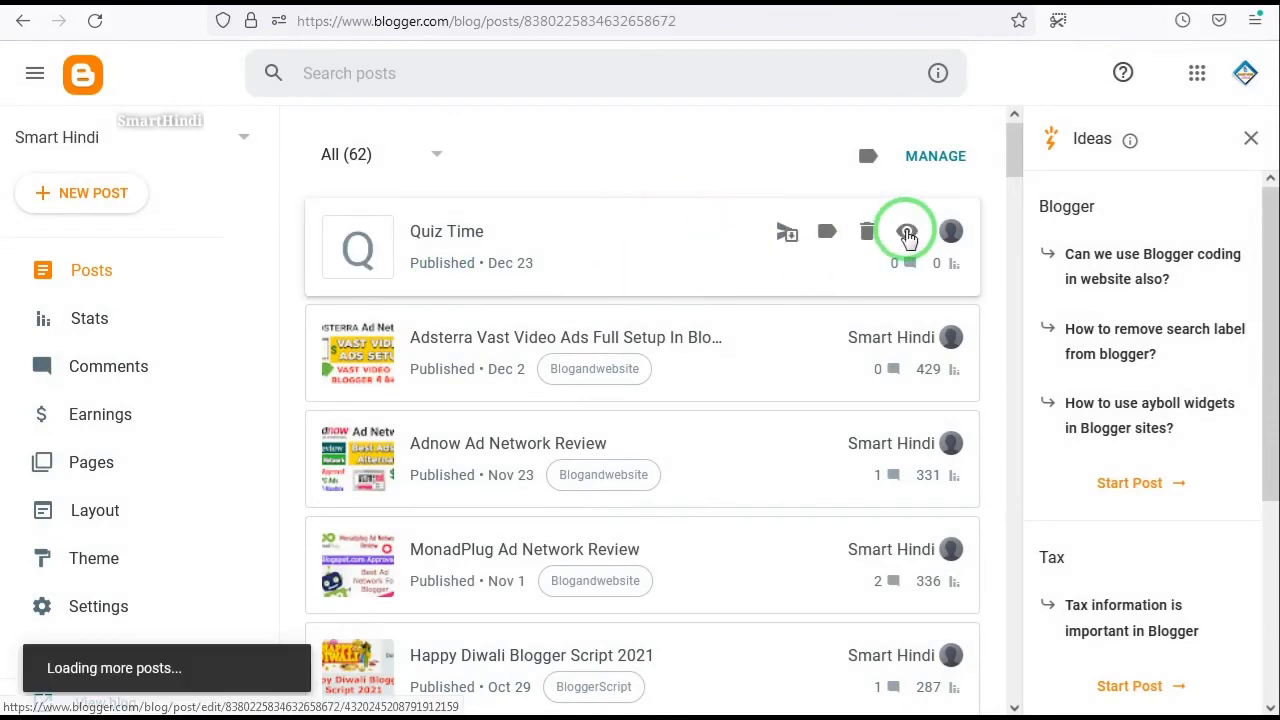
Step: View the published Quiz Time post on the blog and start the embedded quiz
click(907, 233)
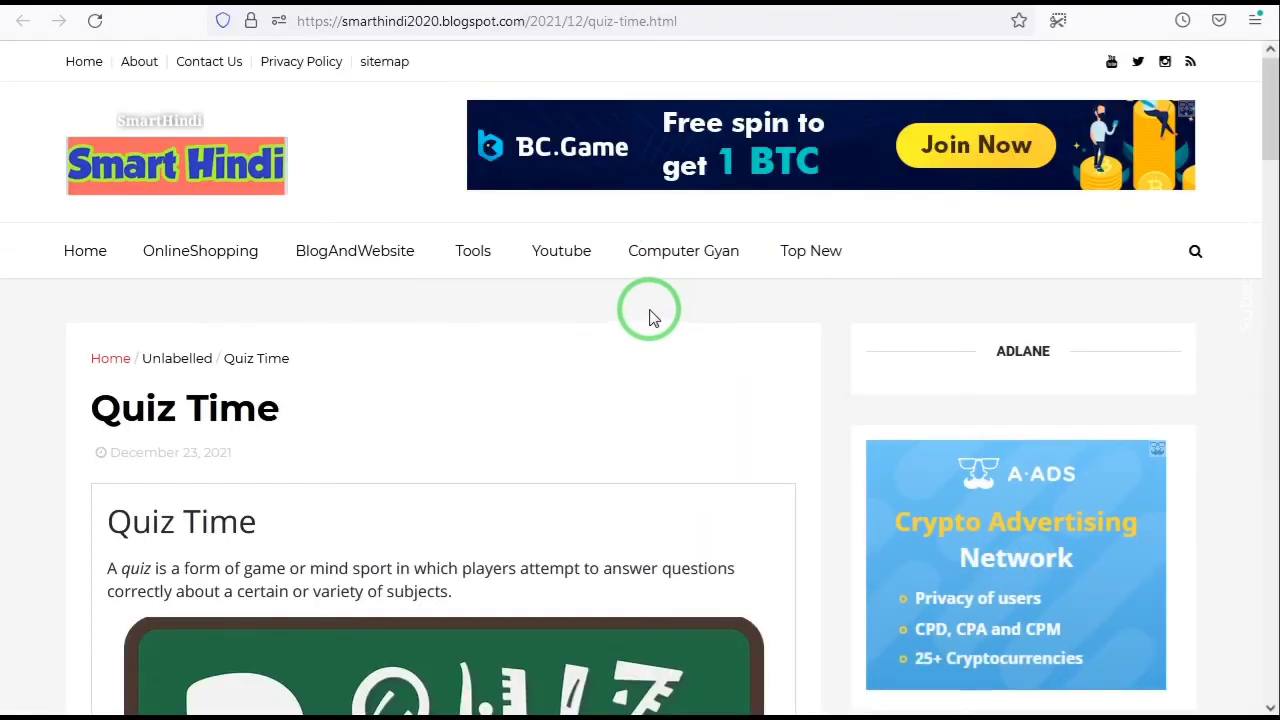
scroll(648, 312, down, 4)
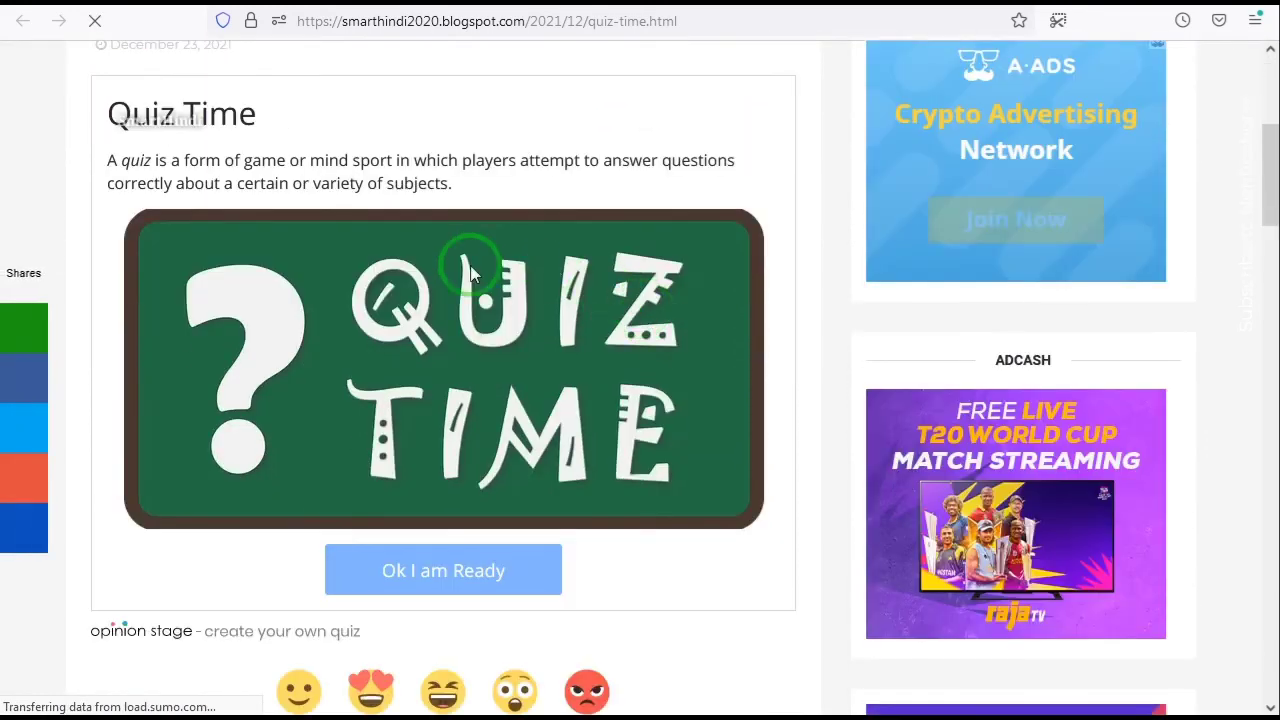
click(432, 578)
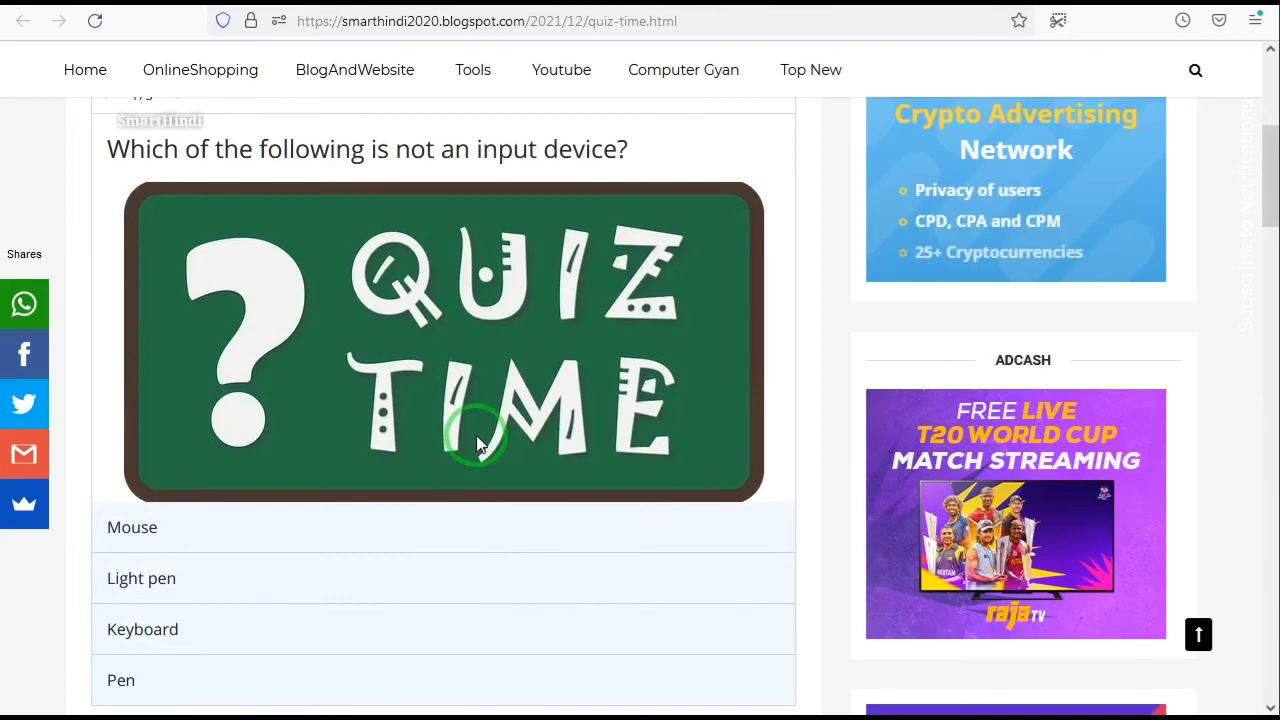
Step: Answer the three embedded quiz questions with Pen, 230 bytes and Google
scroll(477, 445, down, 2)
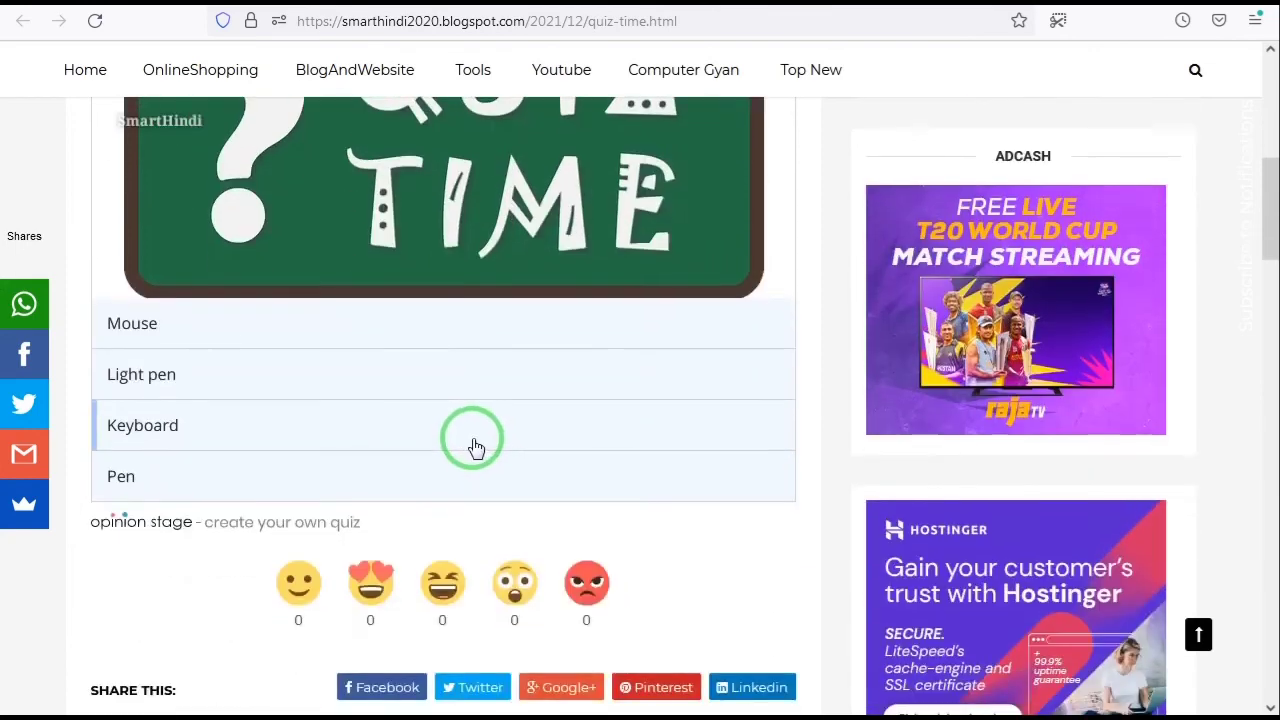
click(180, 478)
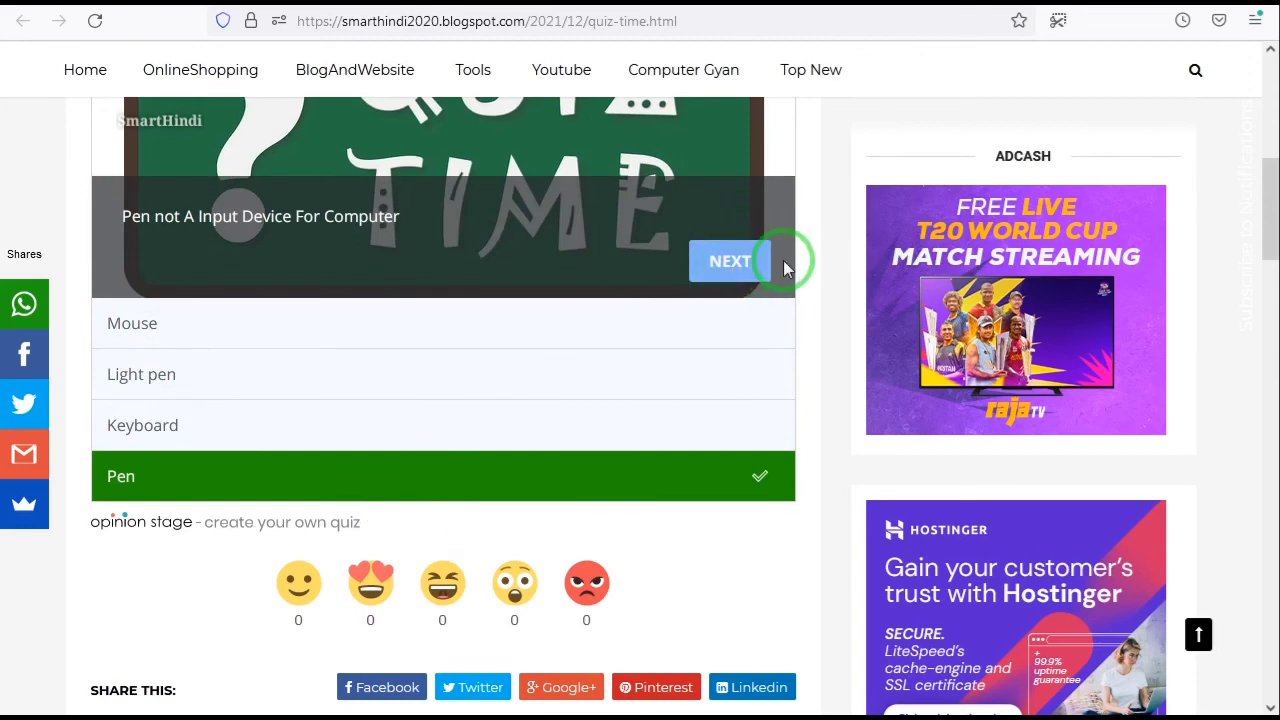
click(724, 266)
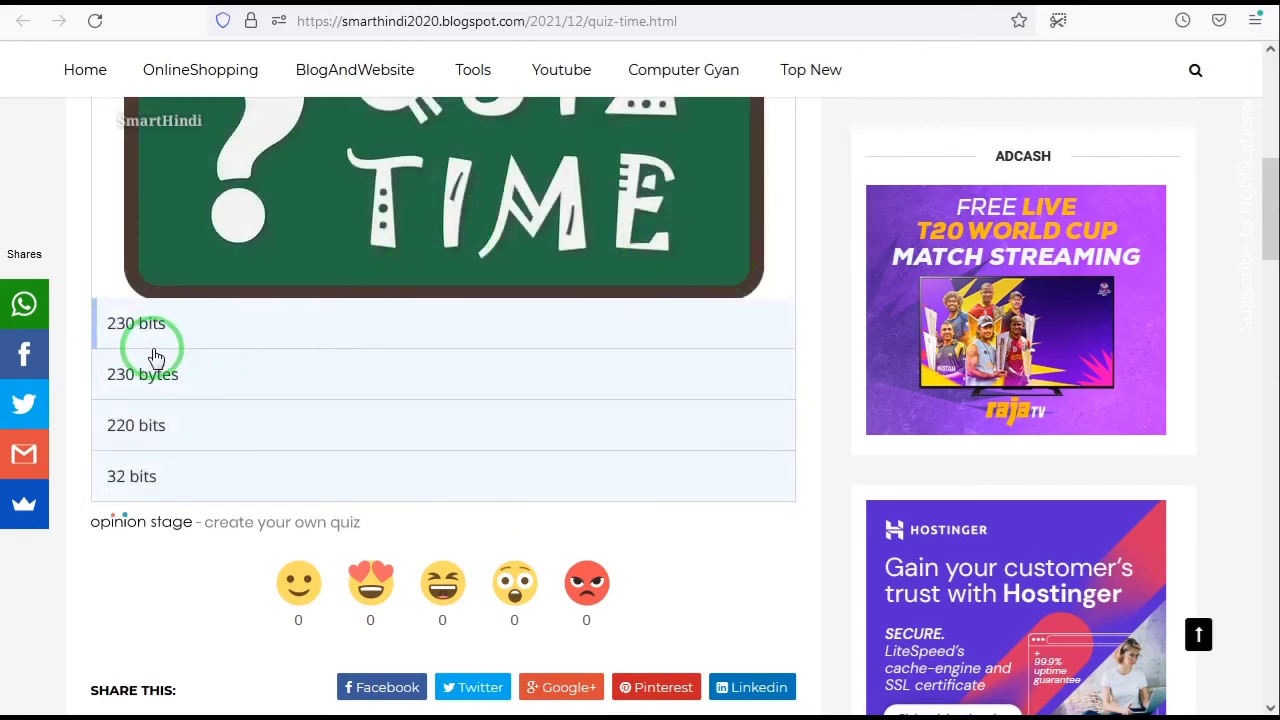
click(160, 390)
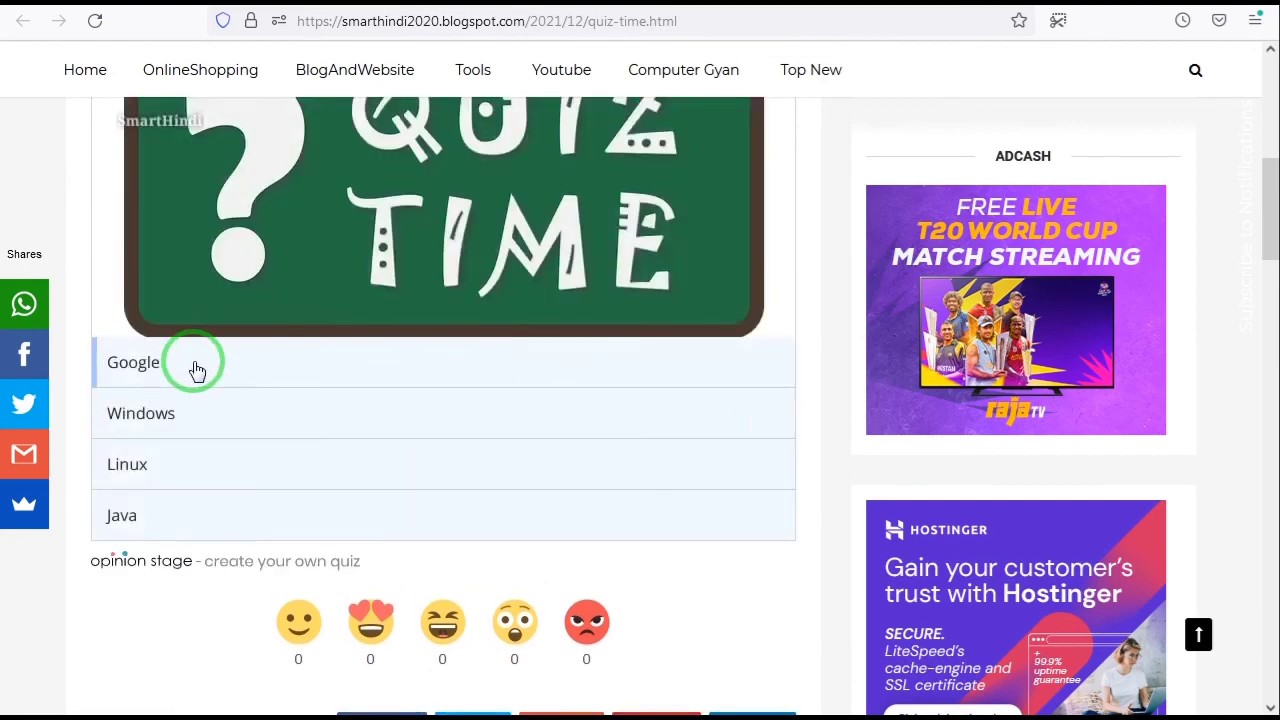
click(197, 371)
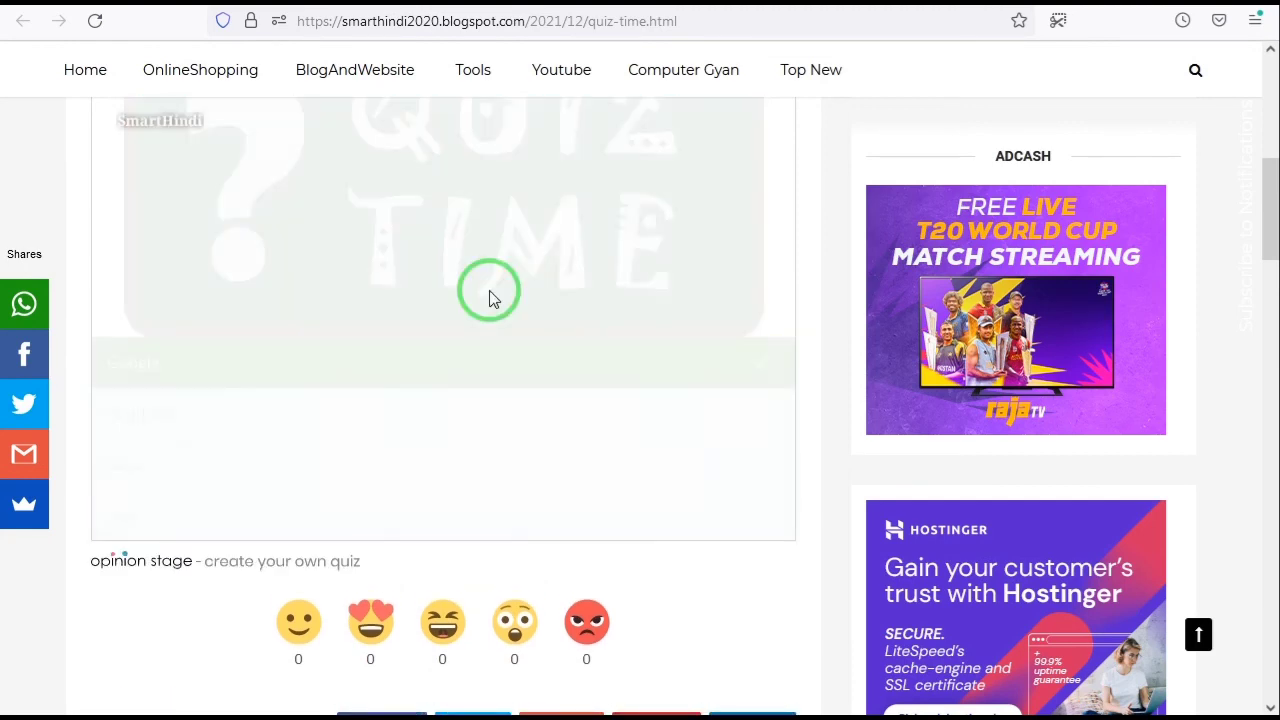
Step: Examine the quiz result page on the blog, including the score line, custom message and sharing options
scroll(520, 255, up, 3)
scroll(350, 380, up, 3)
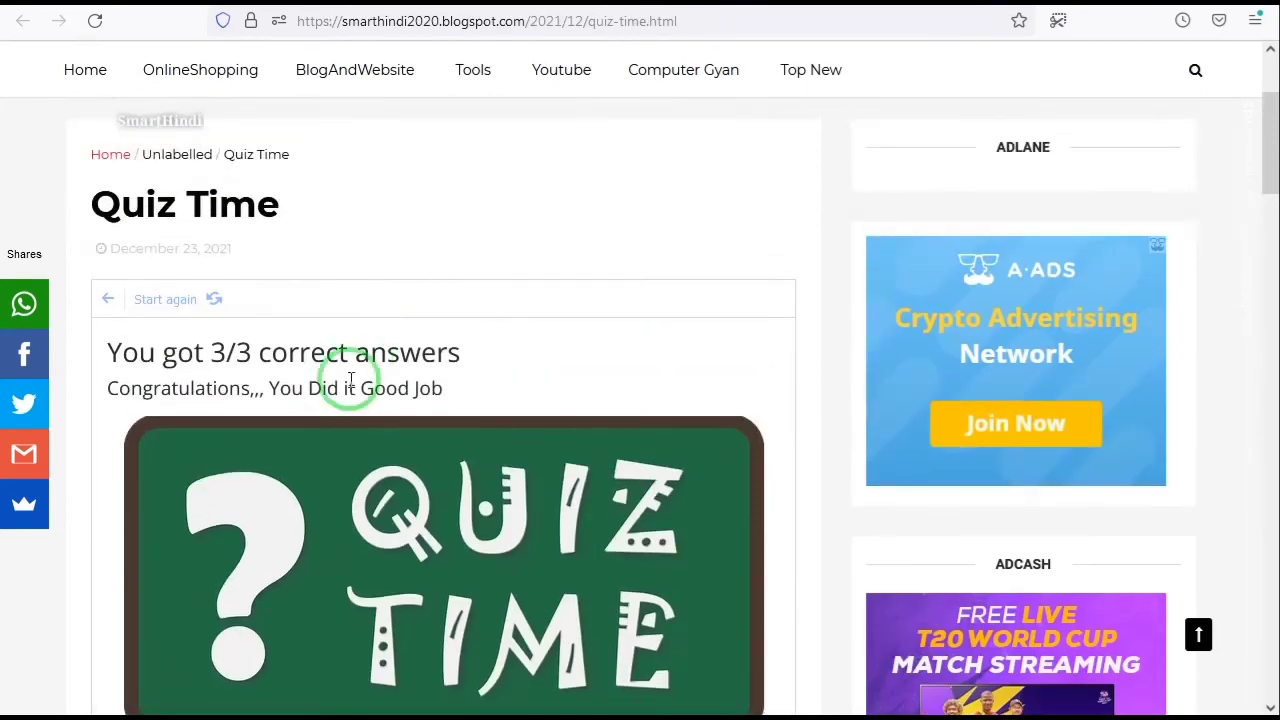
drag(108, 352, 486, 351)
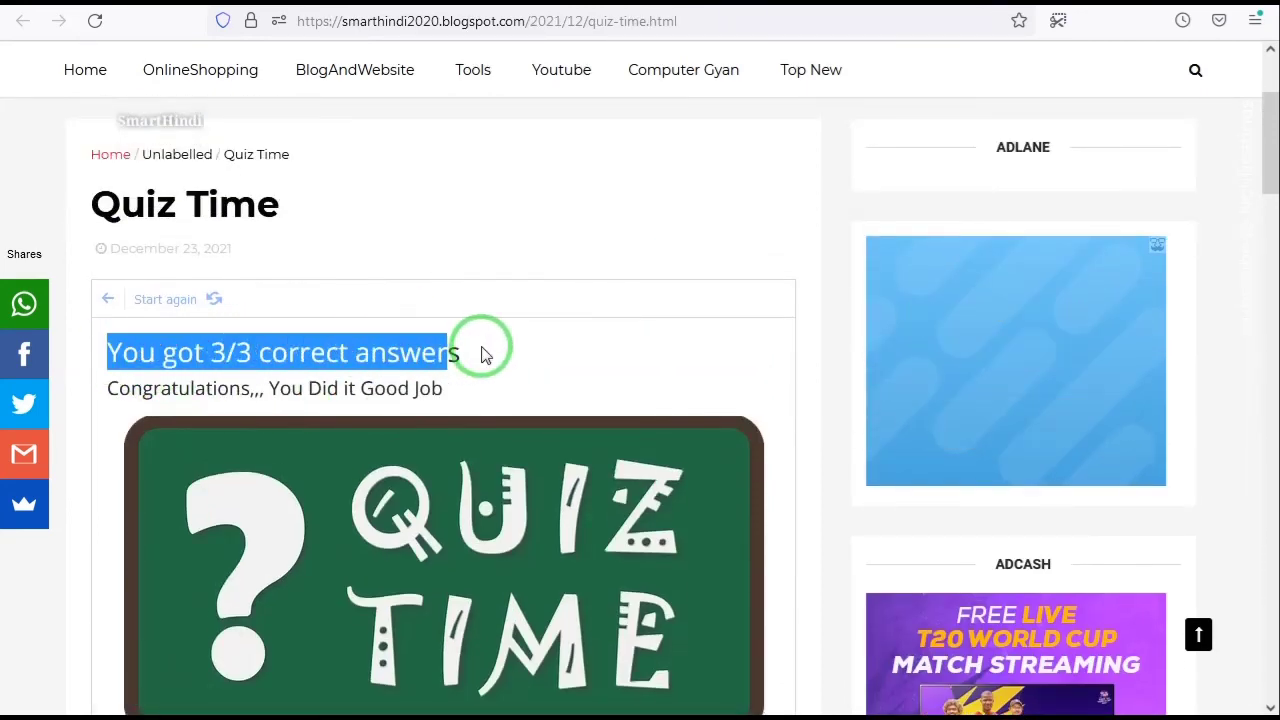
click(463, 371)
drag(109, 387, 474, 400)
click(497, 389)
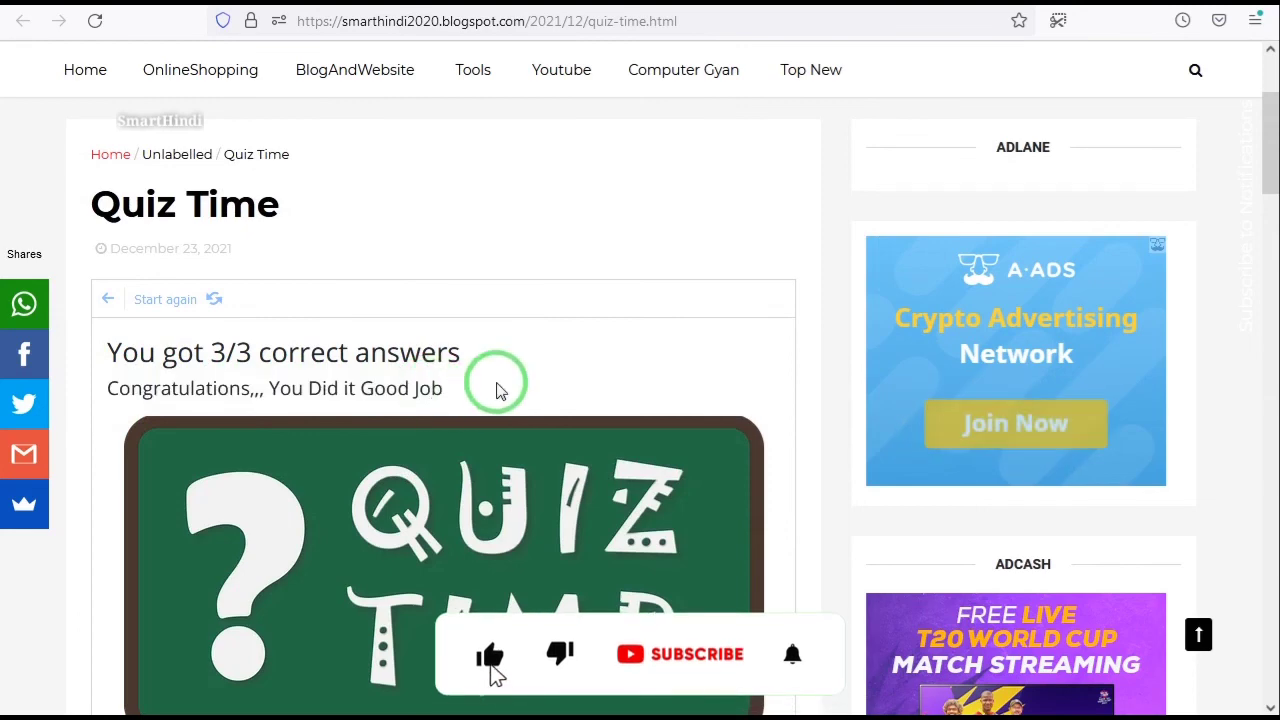
scroll(495, 400, down, 2)
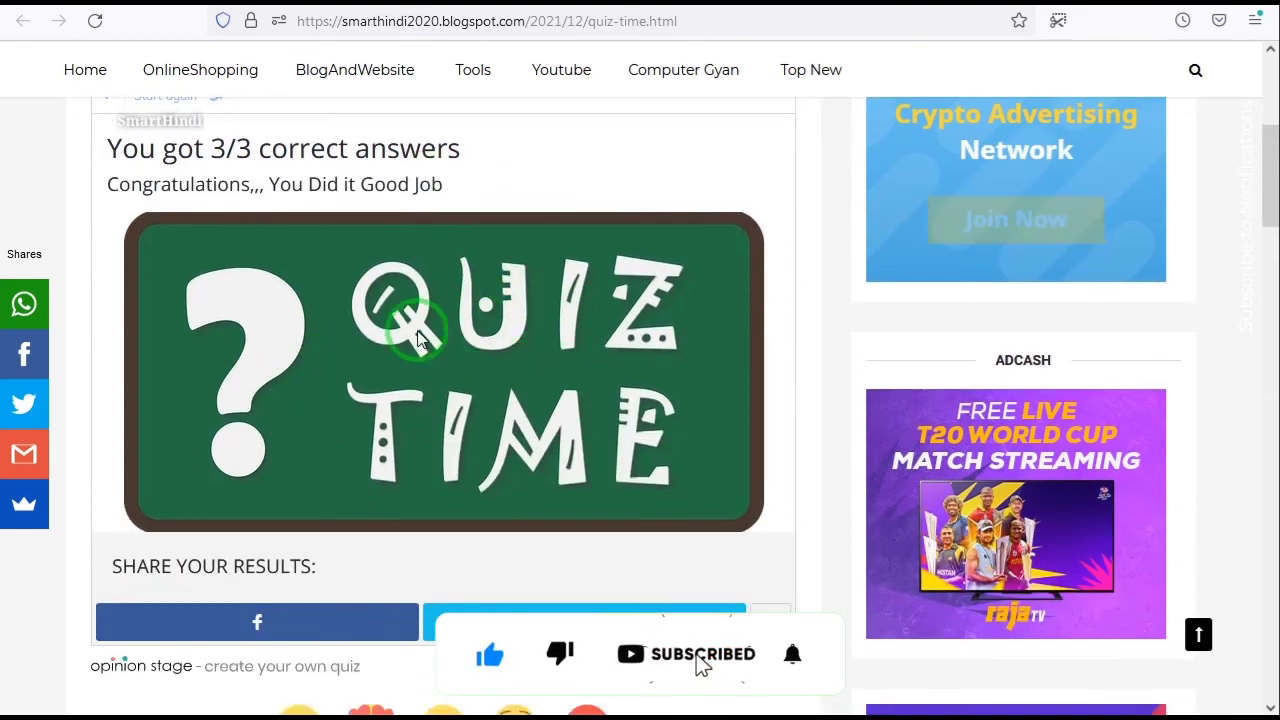
scroll(346, 327, down, 2)
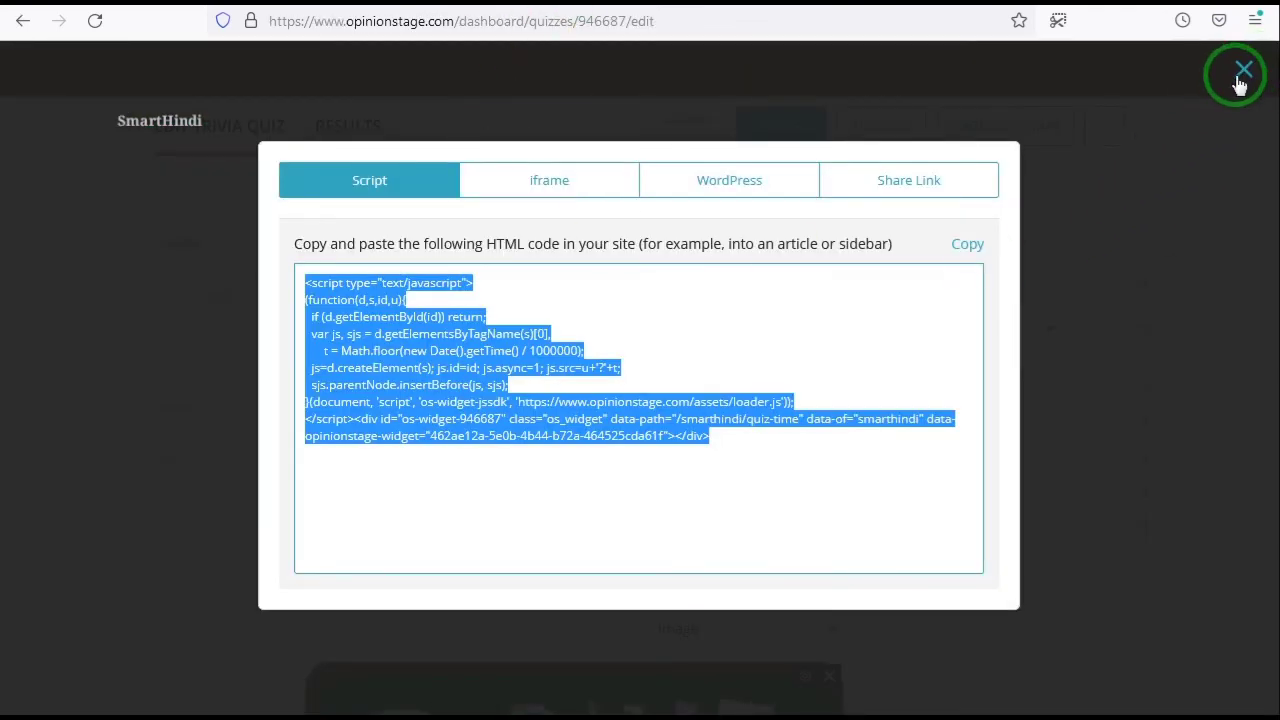
Step: Switch to Opinion Stage, close the embed code window and review the quiz from its cover down to the three-correct-answers result
click(1242, 72)
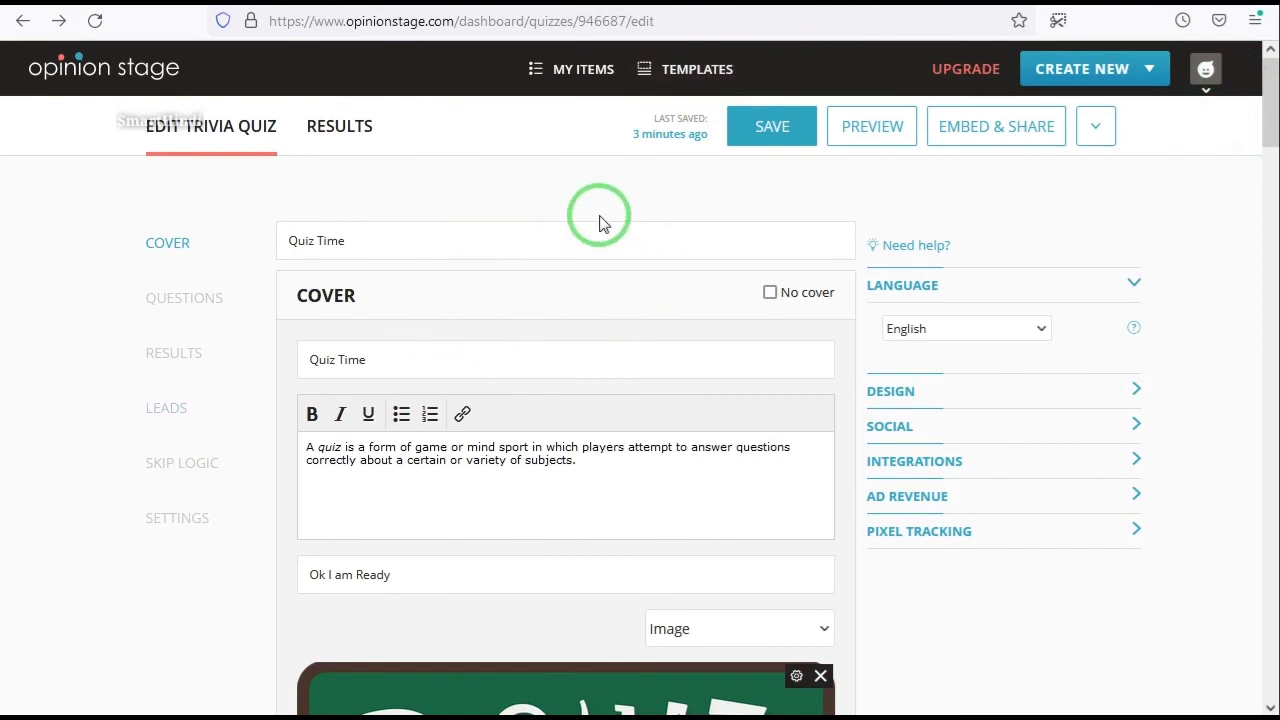
scroll(660, 322, down, 7)
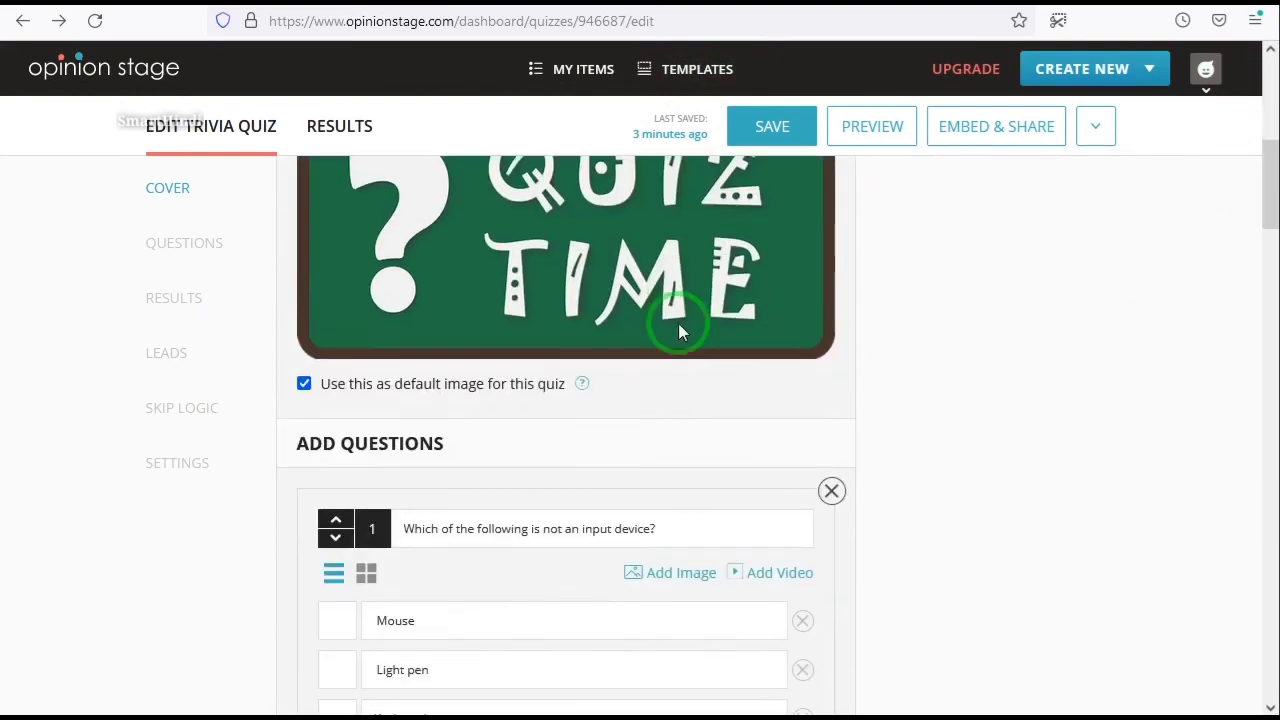
scroll(680, 323, down, 6)
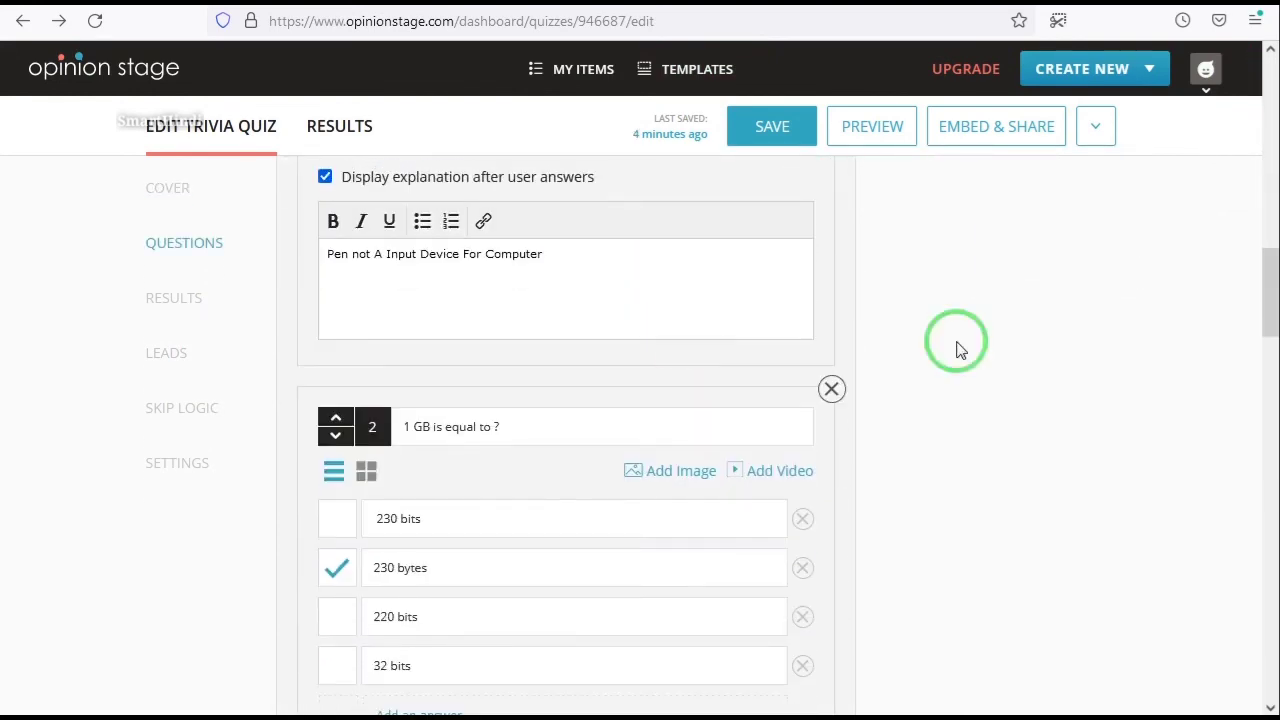
scroll(732, 326, down, 9)
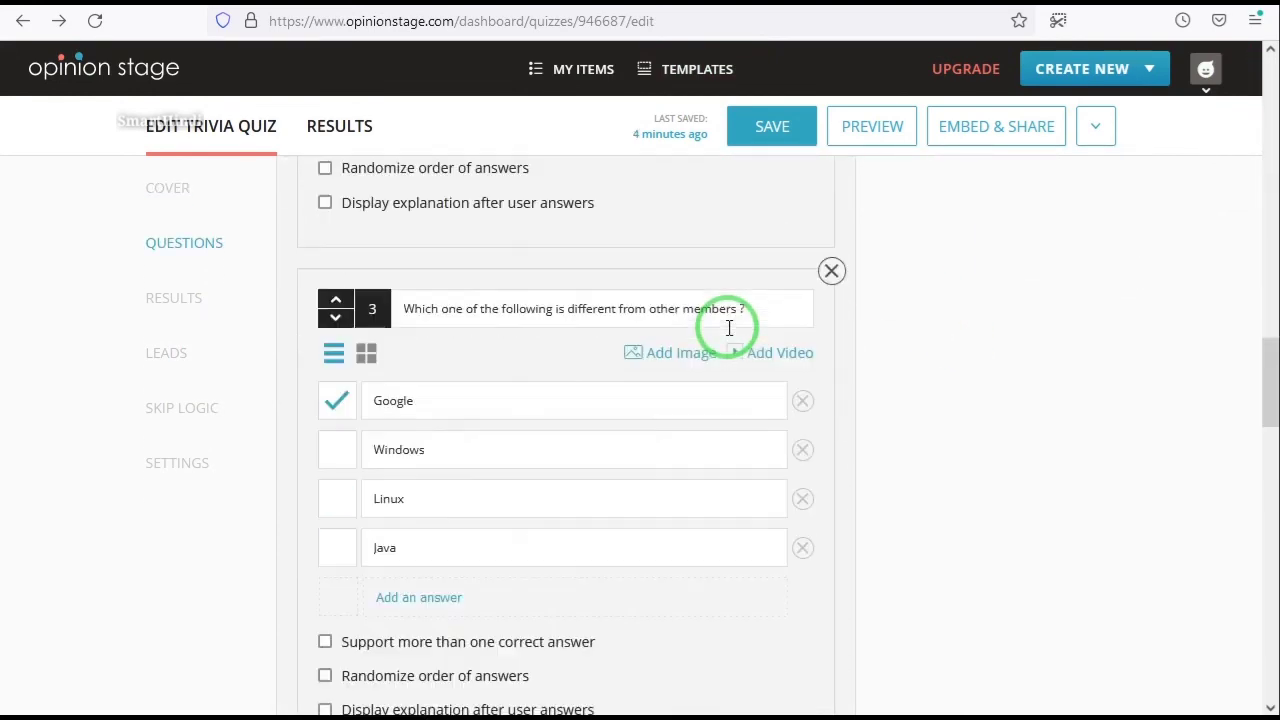
scroll(729, 328, down, 10)
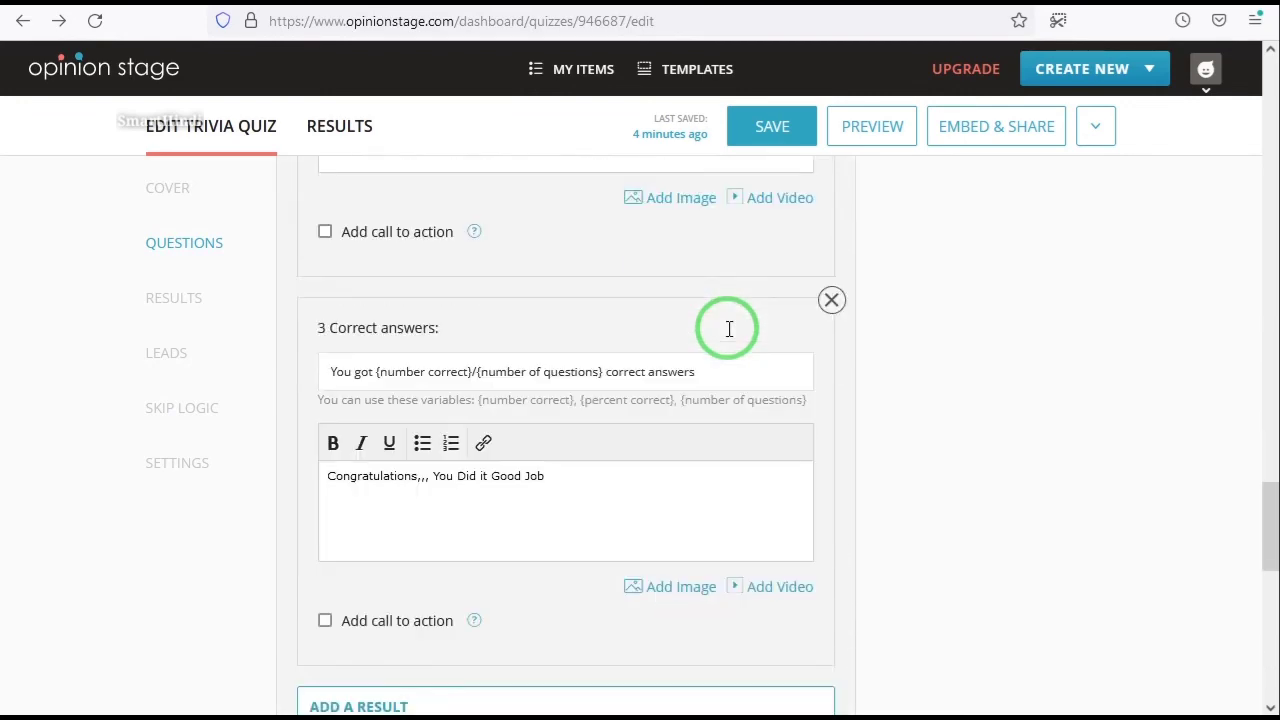
Step: Return to the blog post, restart the embedded quiz and look over its cover
click(340, 5)
click(491, 160)
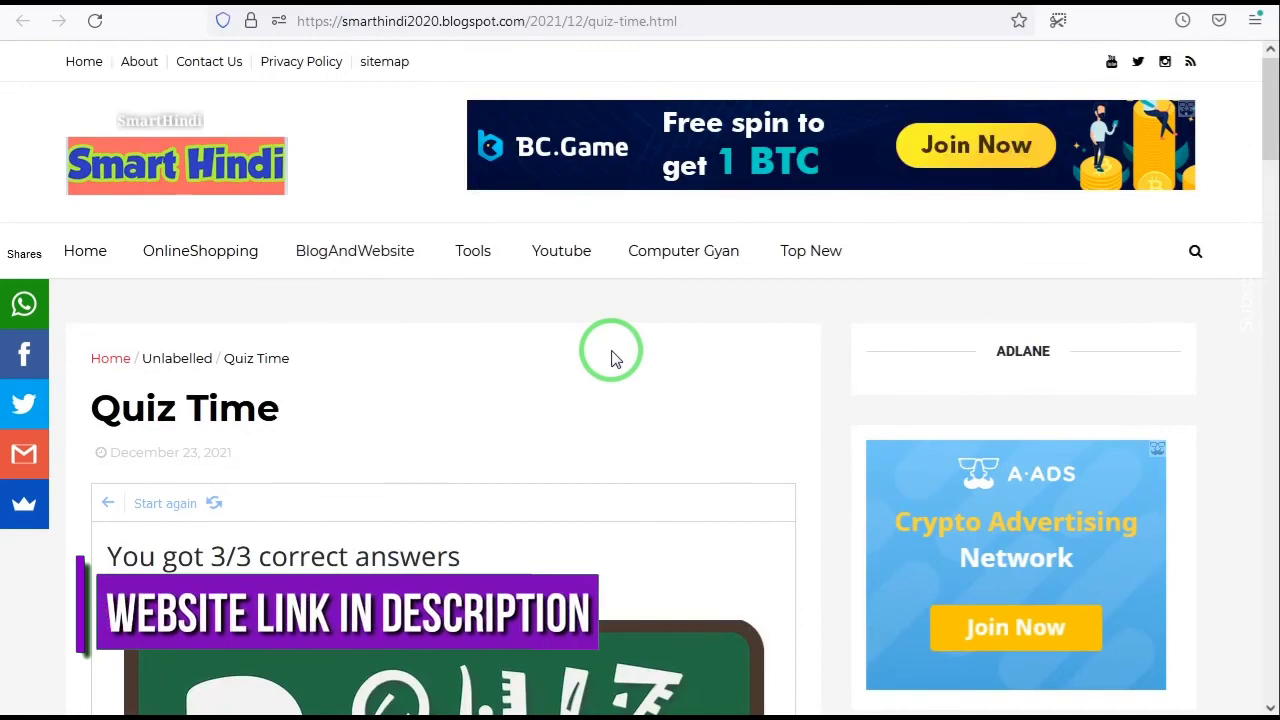
scroll(611, 355, down, 1)
scroll(614, 358, down, 1)
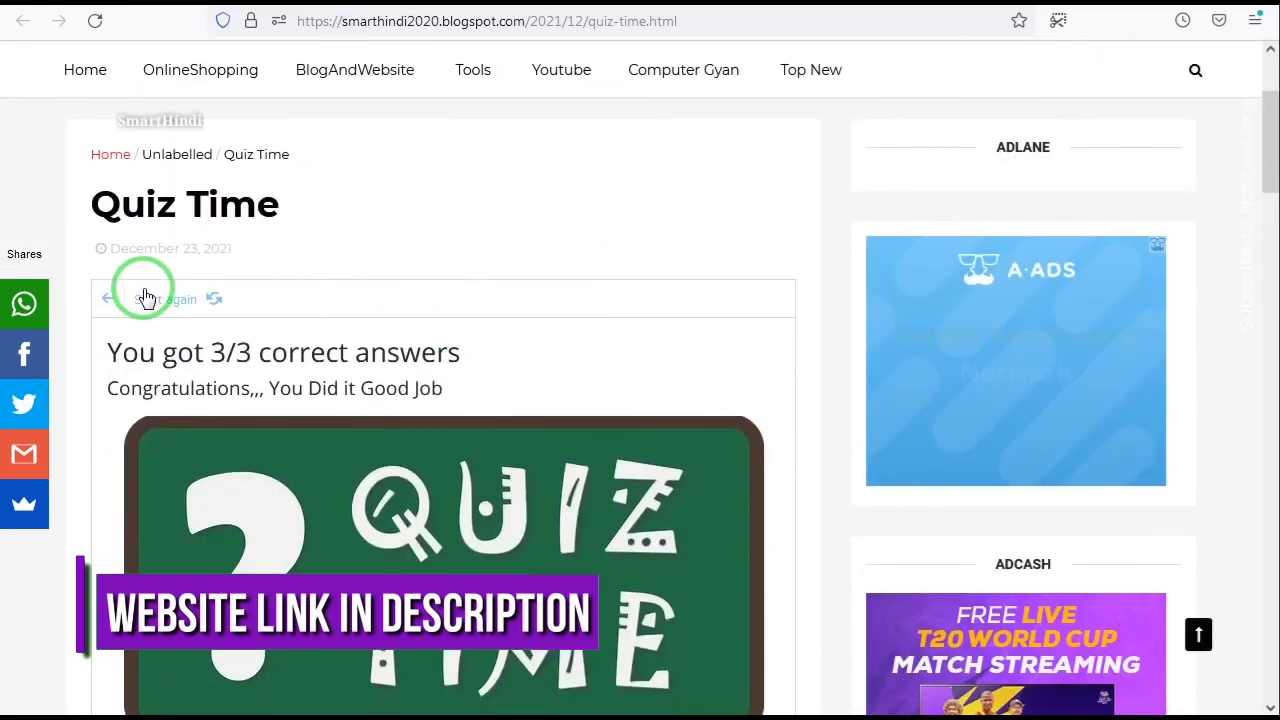
click(199, 302)
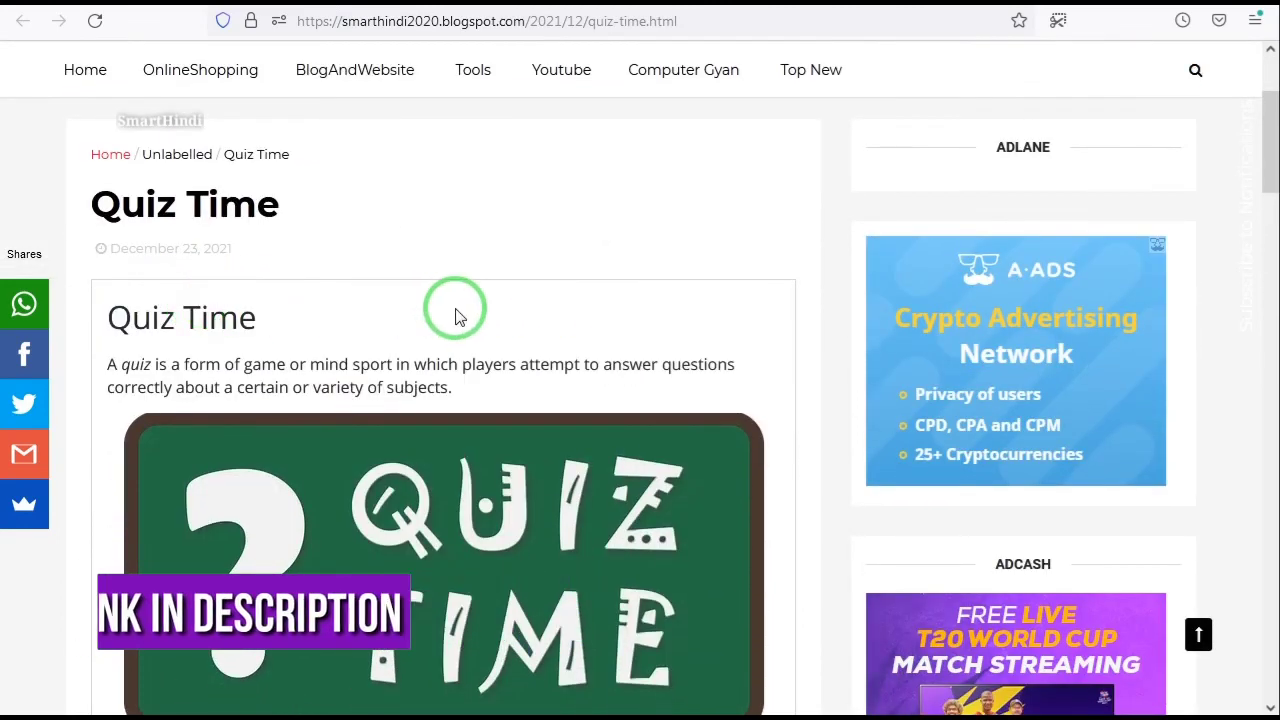
scroll(457, 309, down, 3)
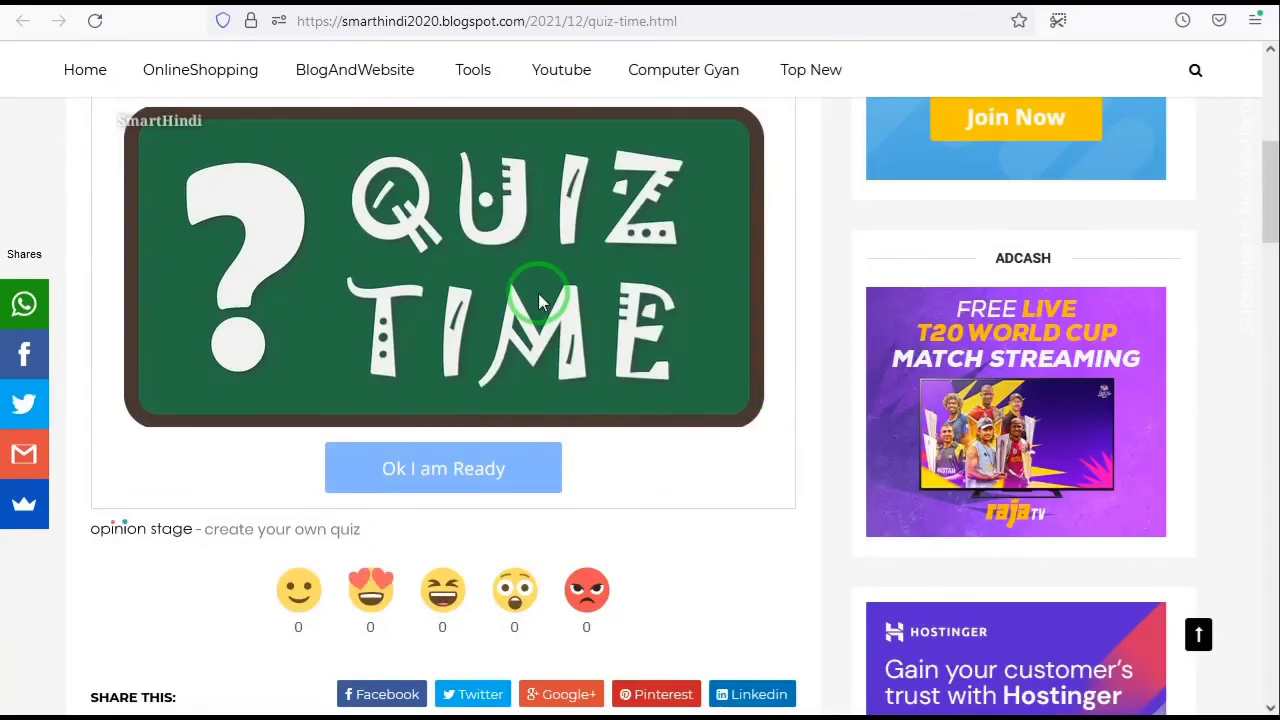
scroll(537, 290, up, 4)
scroll(540, 300, up, 1)
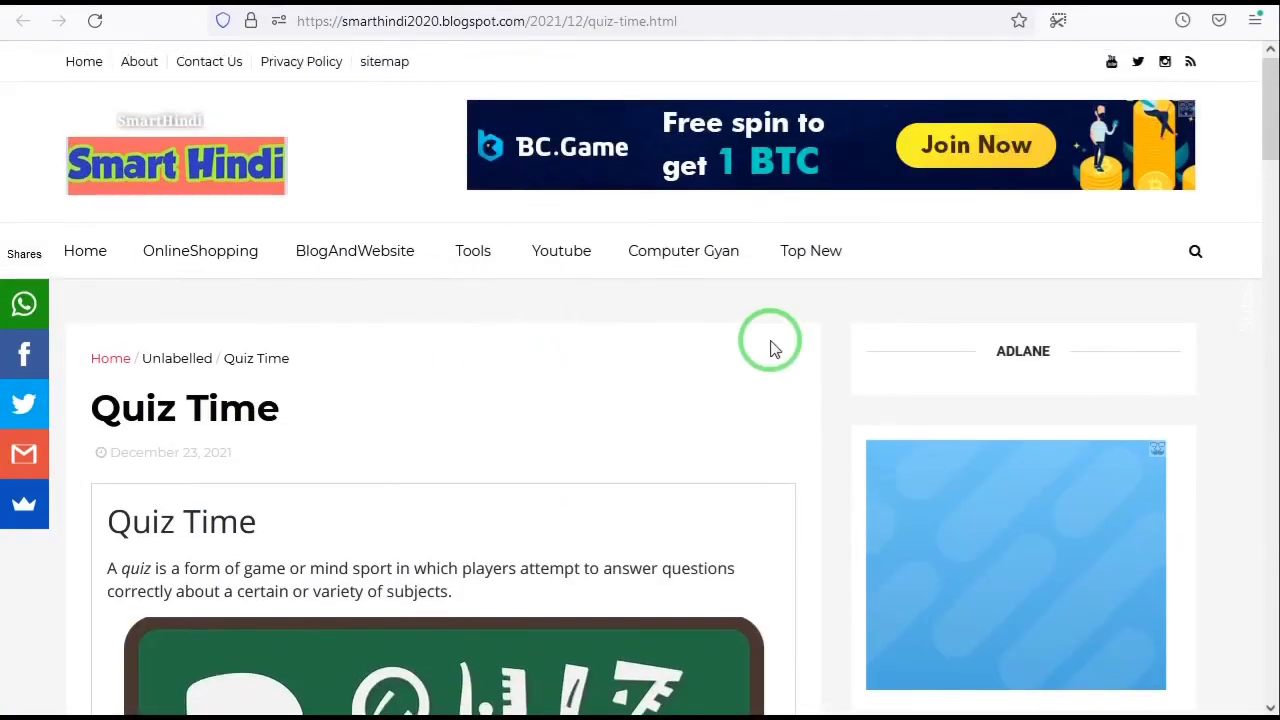